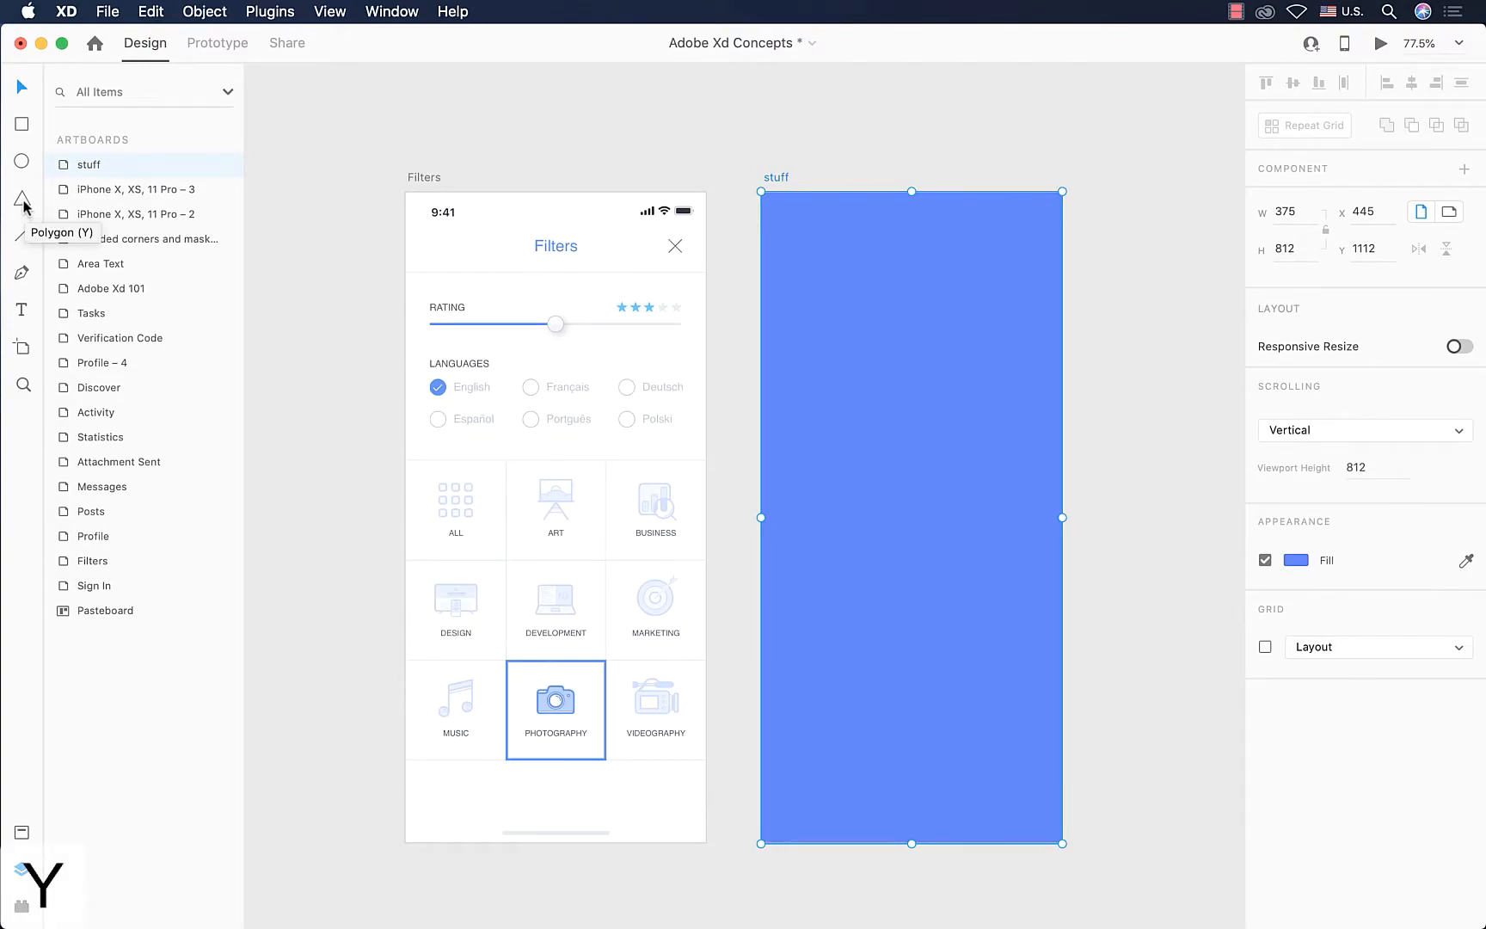
Step: Draw a triangle about 215 by 184 with the Polygon tool on the stuff artboard and move it to X 80, Y 157
click(23, 200)
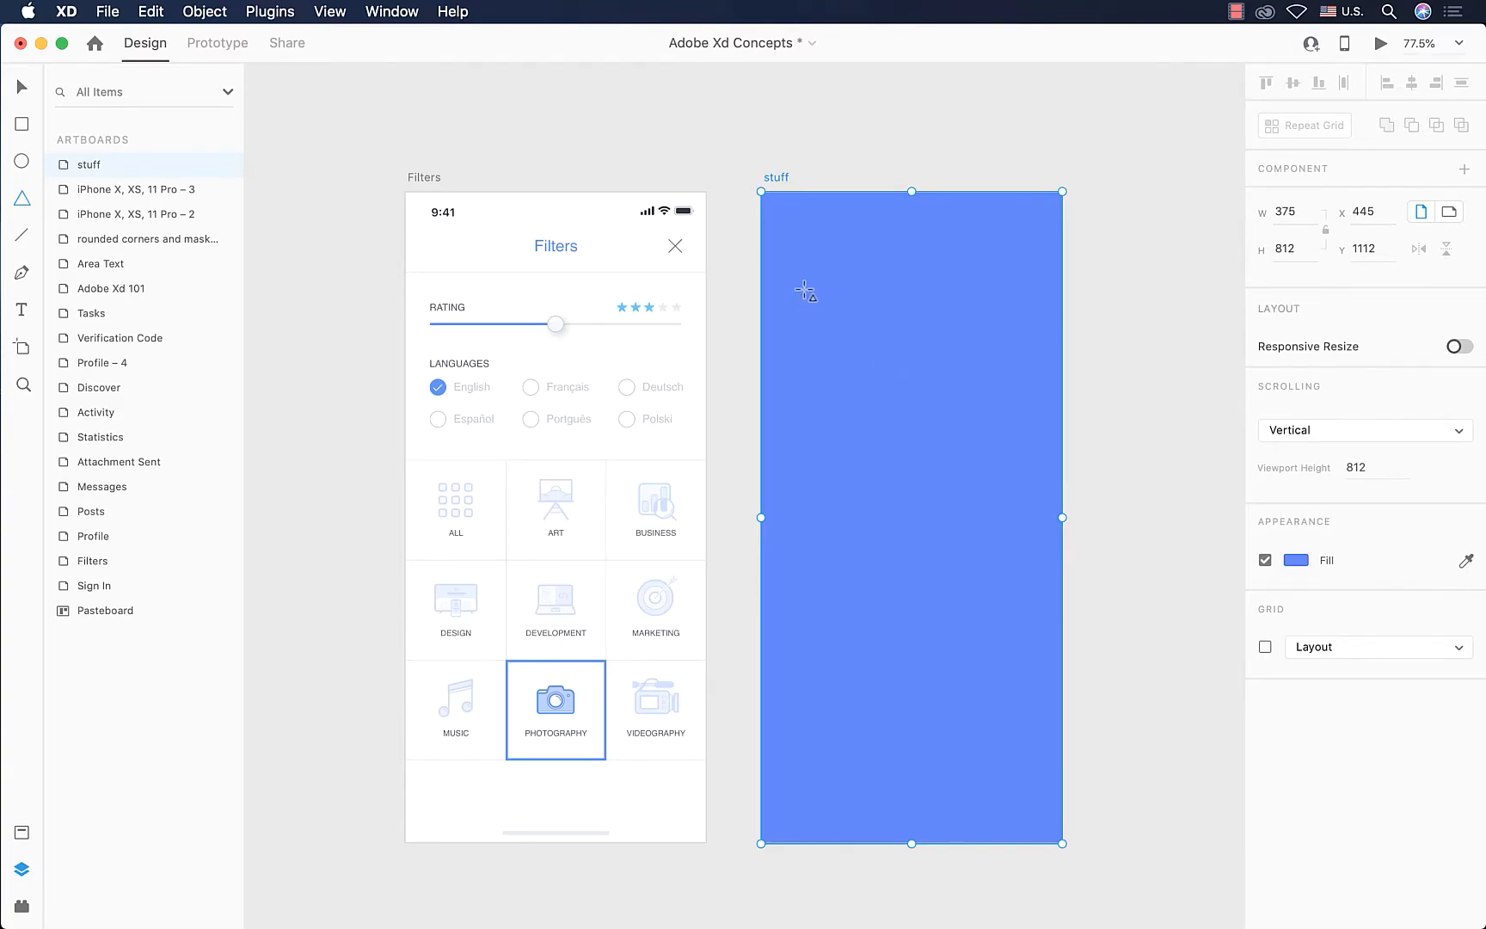
drag(809, 271, 982, 417)
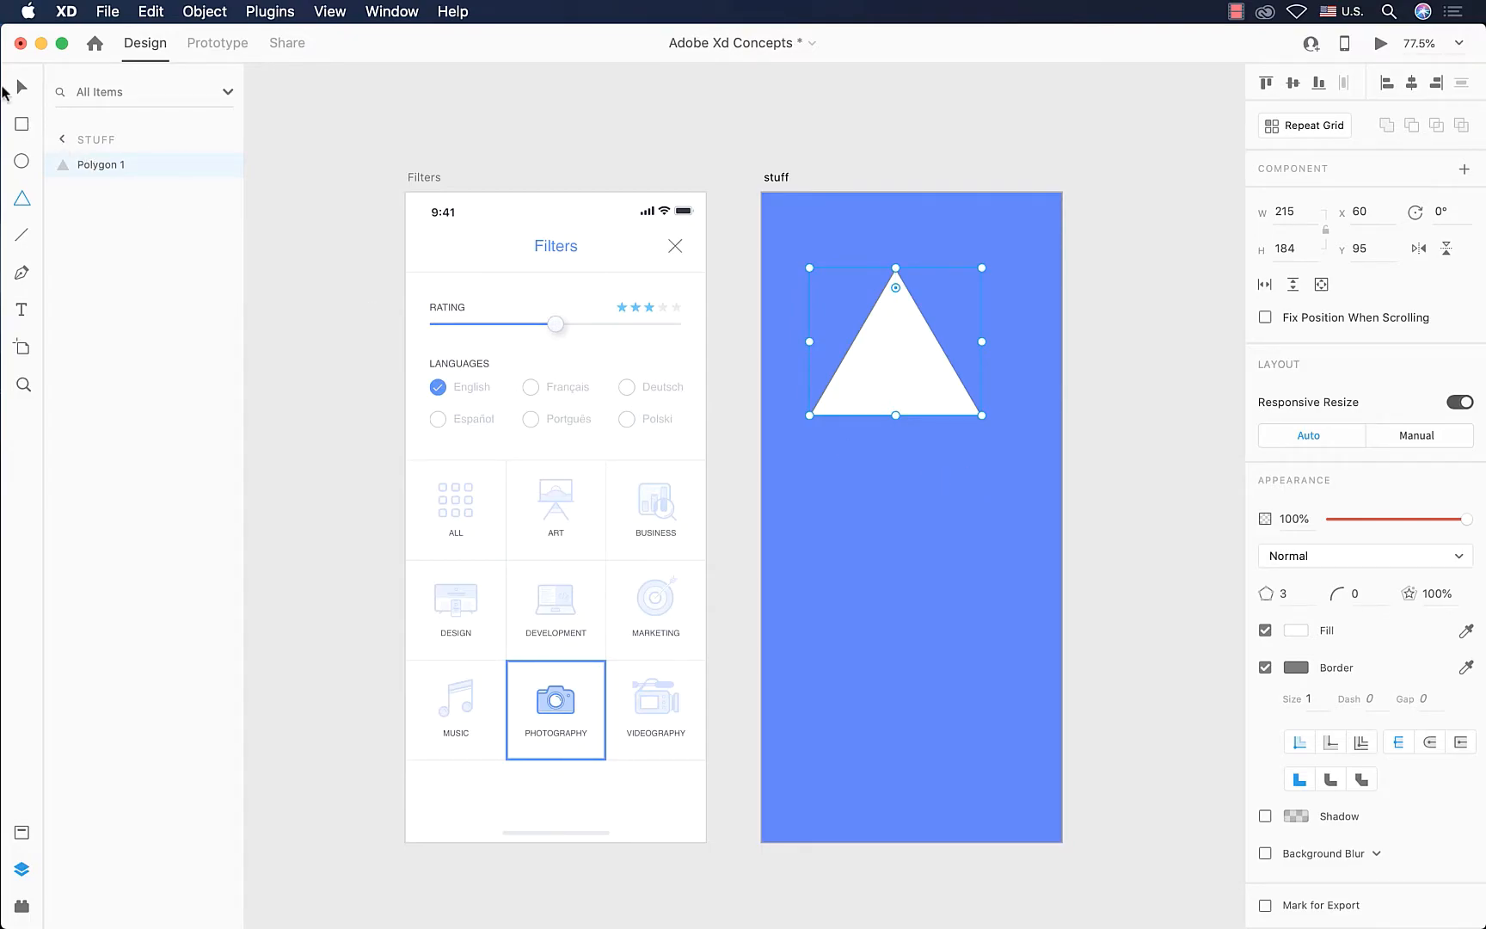
click(21, 86)
drag(889, 355, 901, 401)
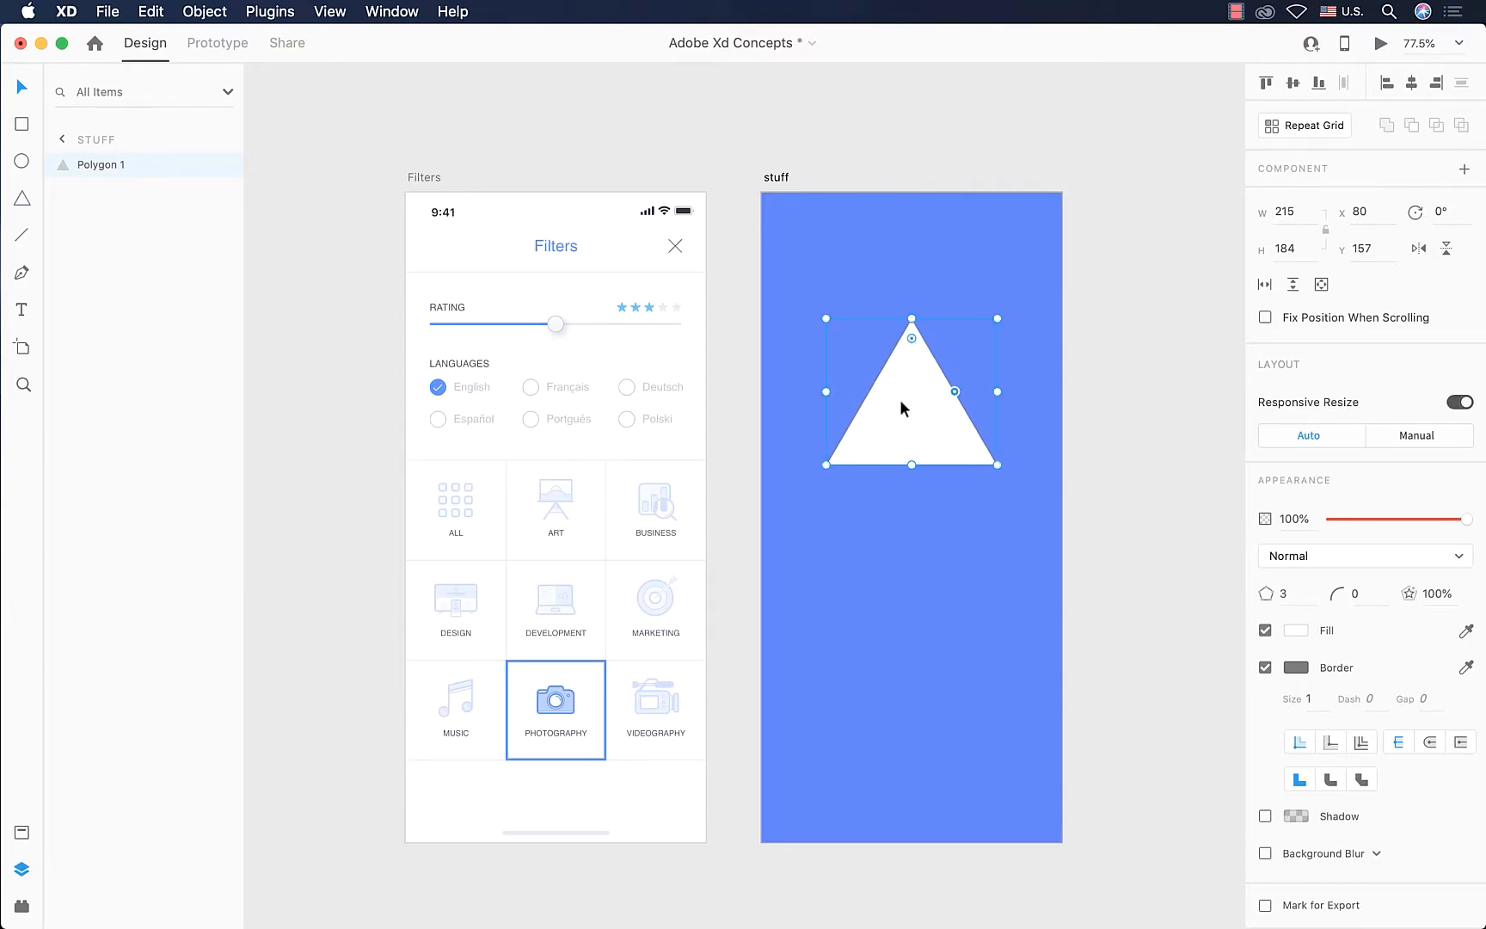
Step: Rotate the triangle to 20°
scroll(967, 421, up, 3)
scroll(967, 420, right, 2)
scroll(968, 421, up, 4)
scroll(967, 421, up, 2)
scroll(968, 420, right, 1)
scroll(965, 509, up, 3)
scroll(965, 509, right, 1)
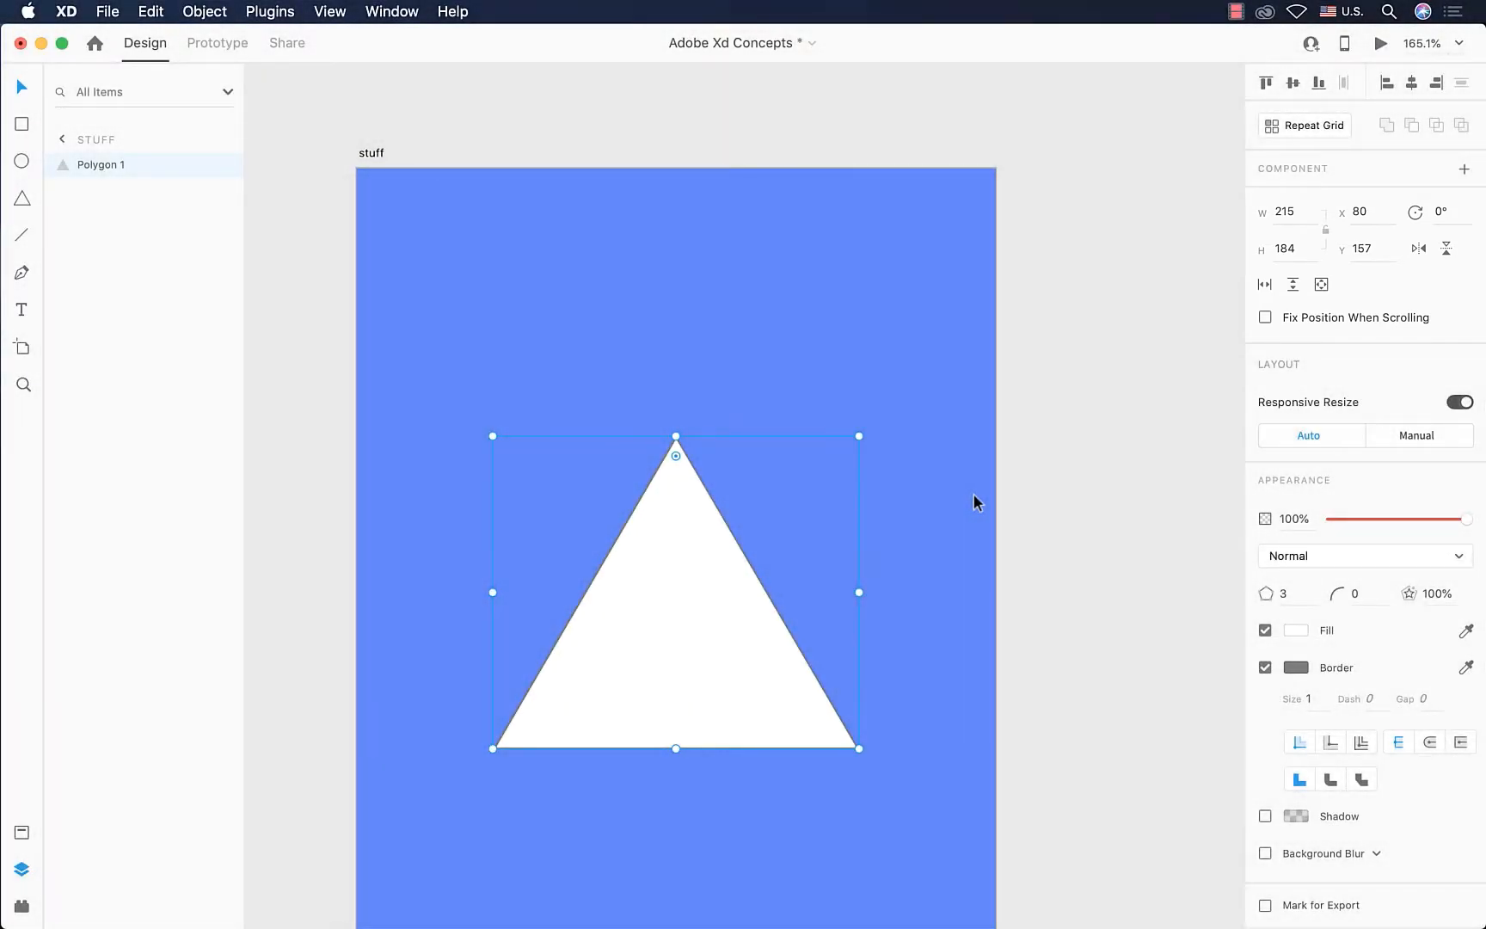
click(1456, 213)
key(Up)
key(Up)
key(Up)
key(Up)
key(Up)
key(Up)
key(Up)
key(Up)
key(Up)
key(Up)
key(Up)
key(Up)
key(Up)
key(Up)
key(Up)
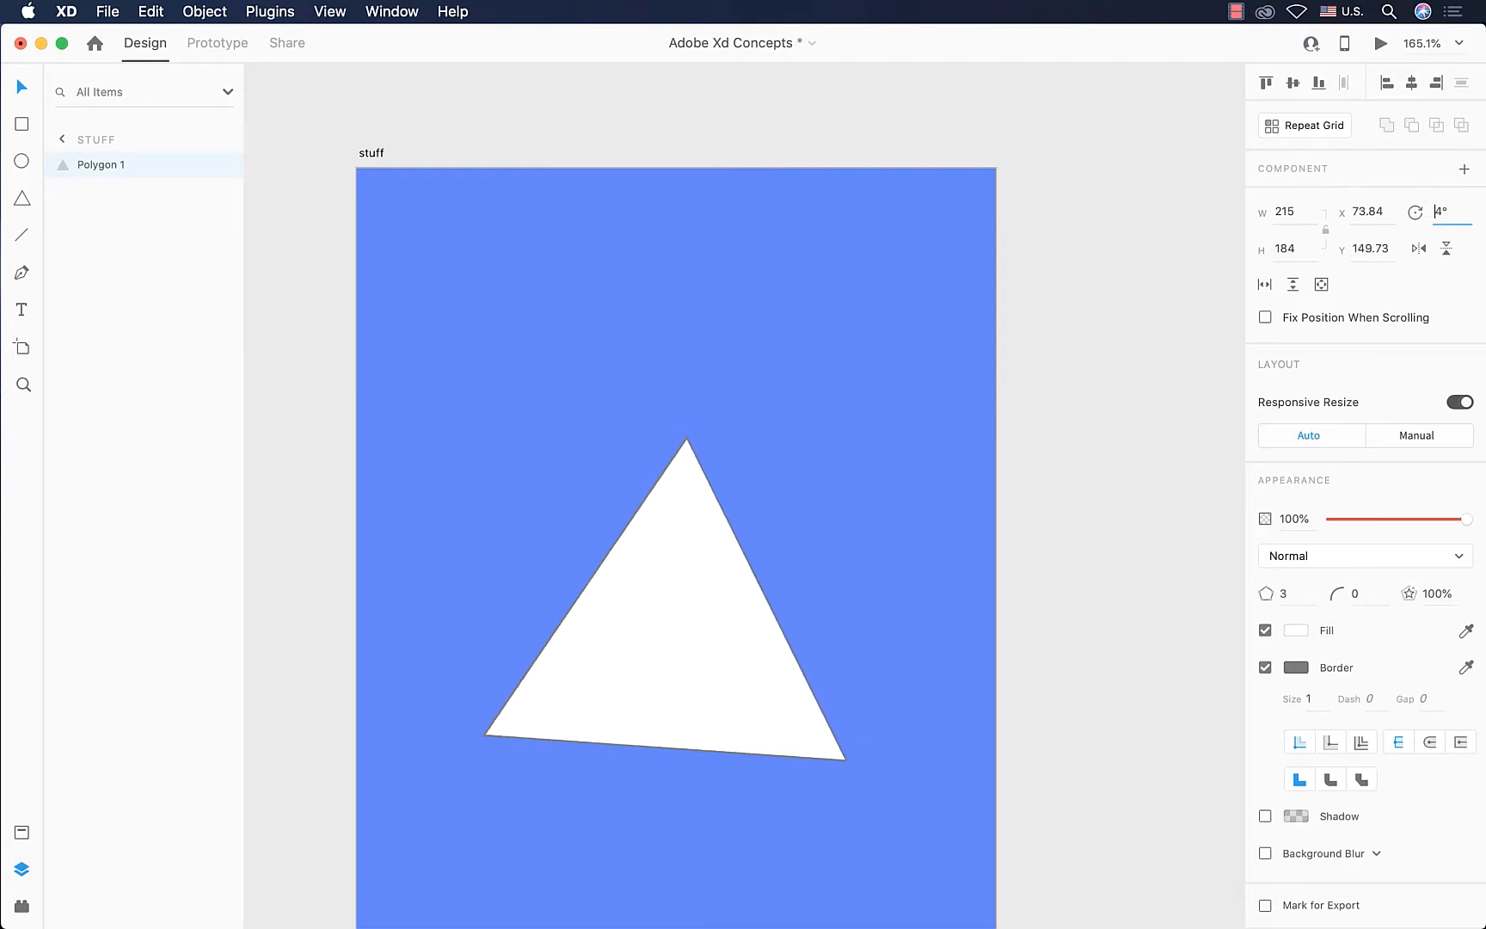
key(Up)
key(Up)
key(Up)
key(Up)
key(Up)
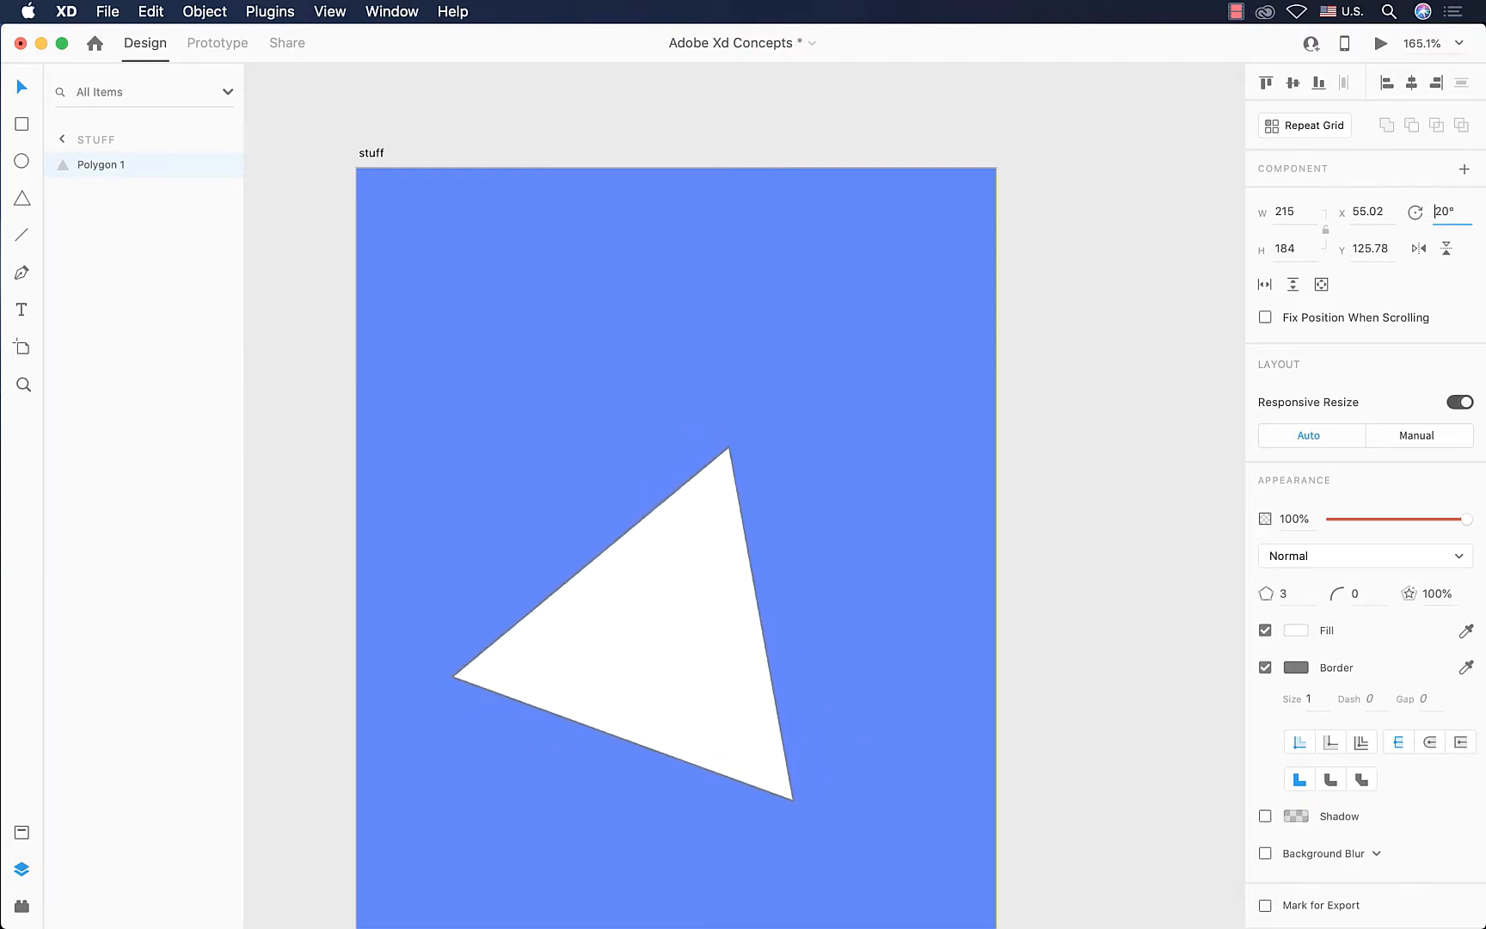
Step: Flip the triangle horizontally and vertically, and reset its rotation to 0°
click(1420, 248)
click(1446, 251)
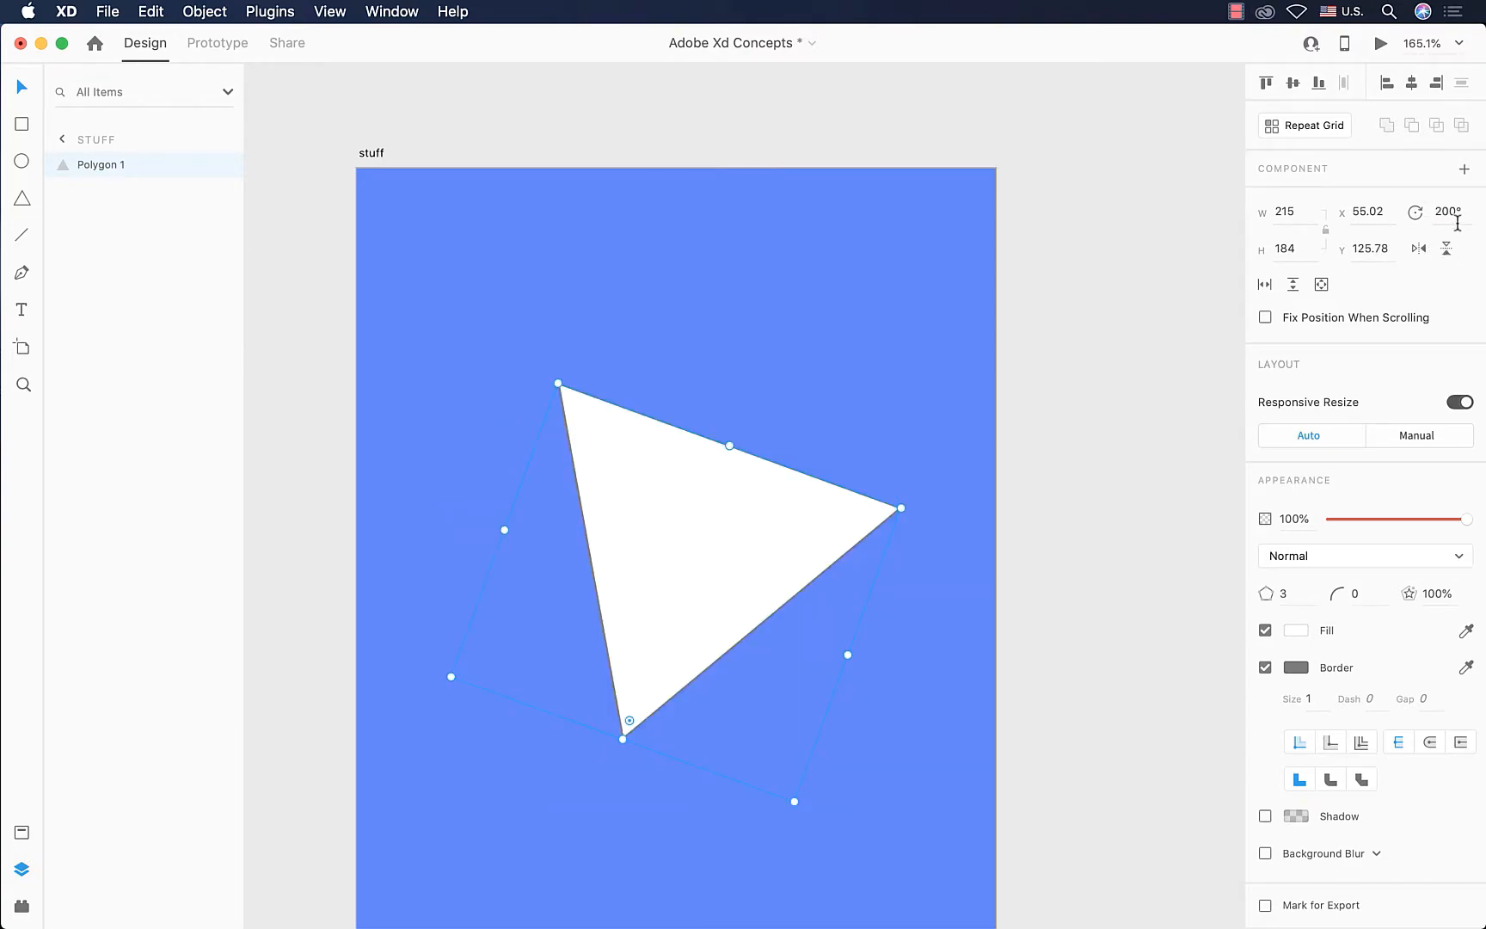
click(1459, 220)
text(0)
key(Return)
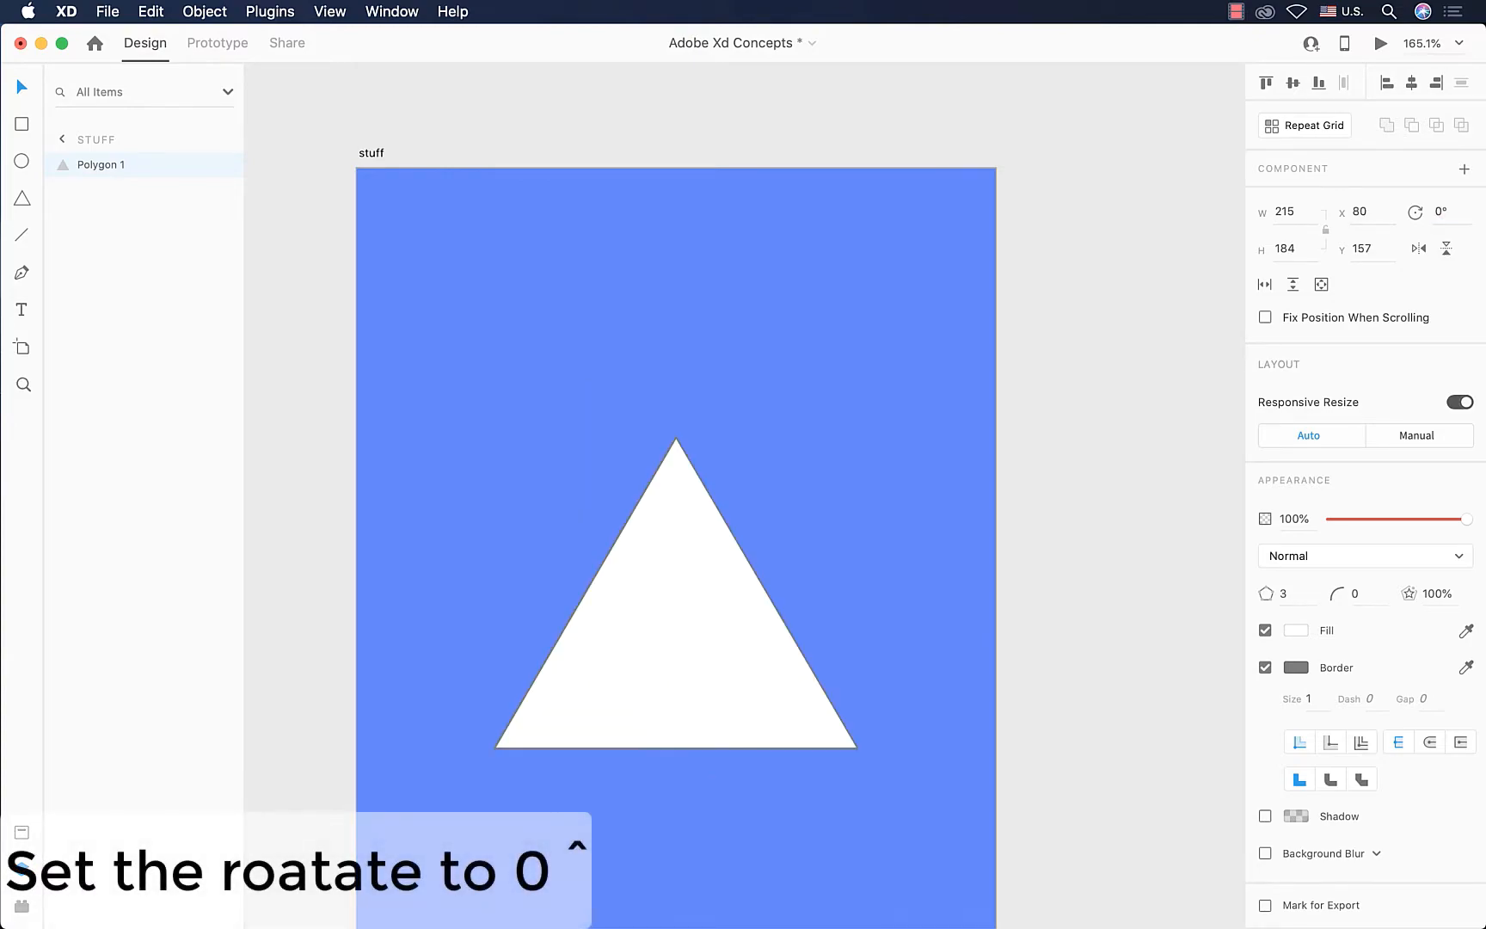
Step: Set the triangle's corner count to 5 to turn it into a pentagon
scroll(872, 509, down, 4)
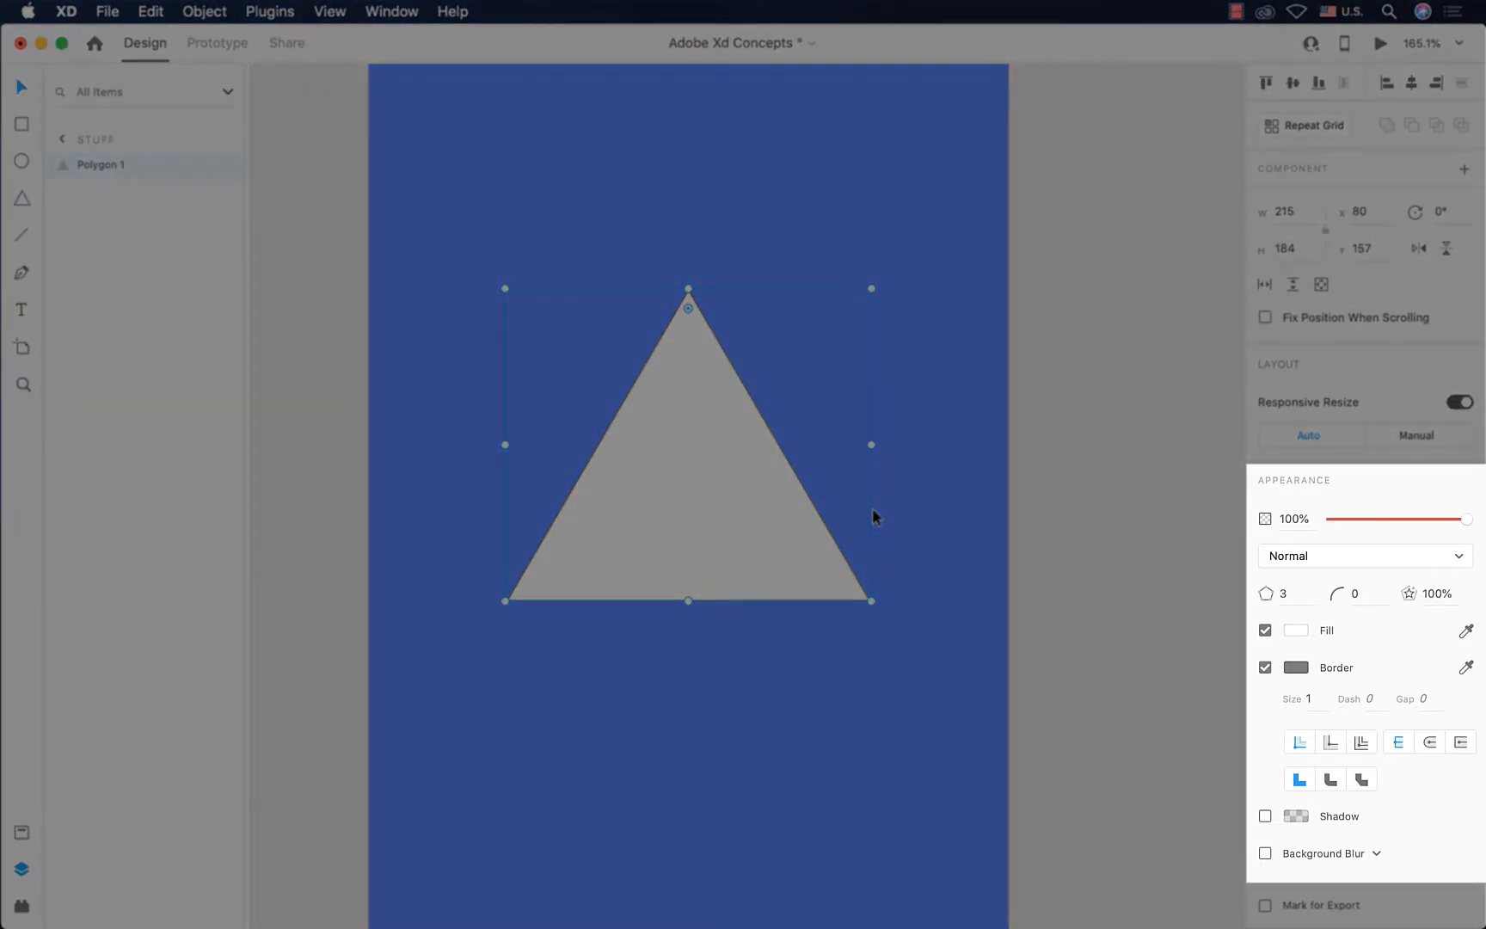
drag(1430, 518, 1474, 556)
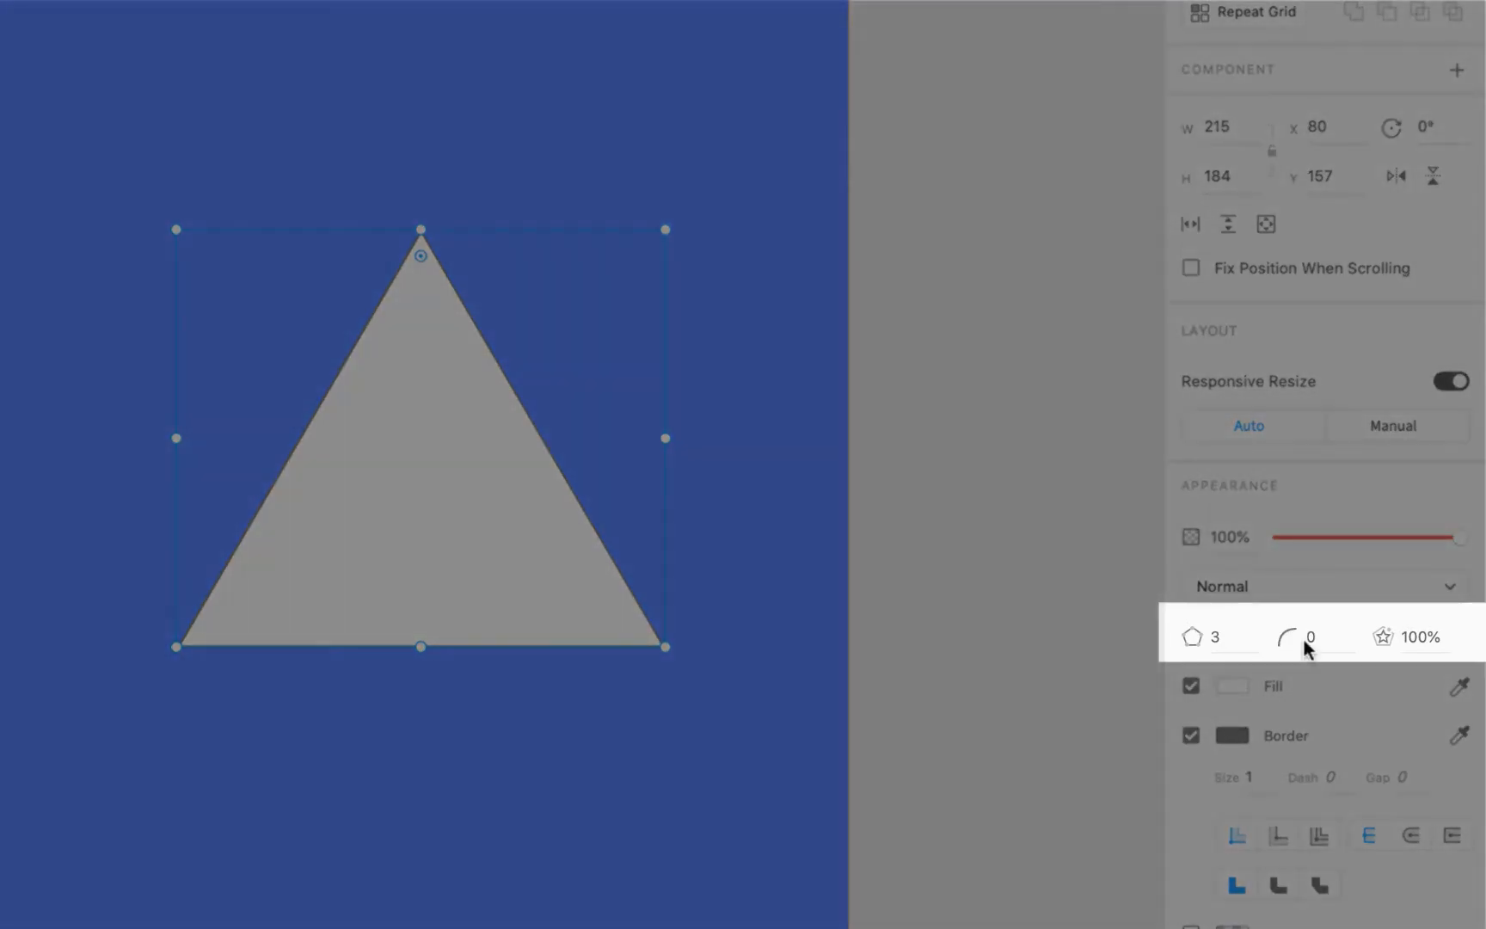
scroll(631, 543, up, 2)
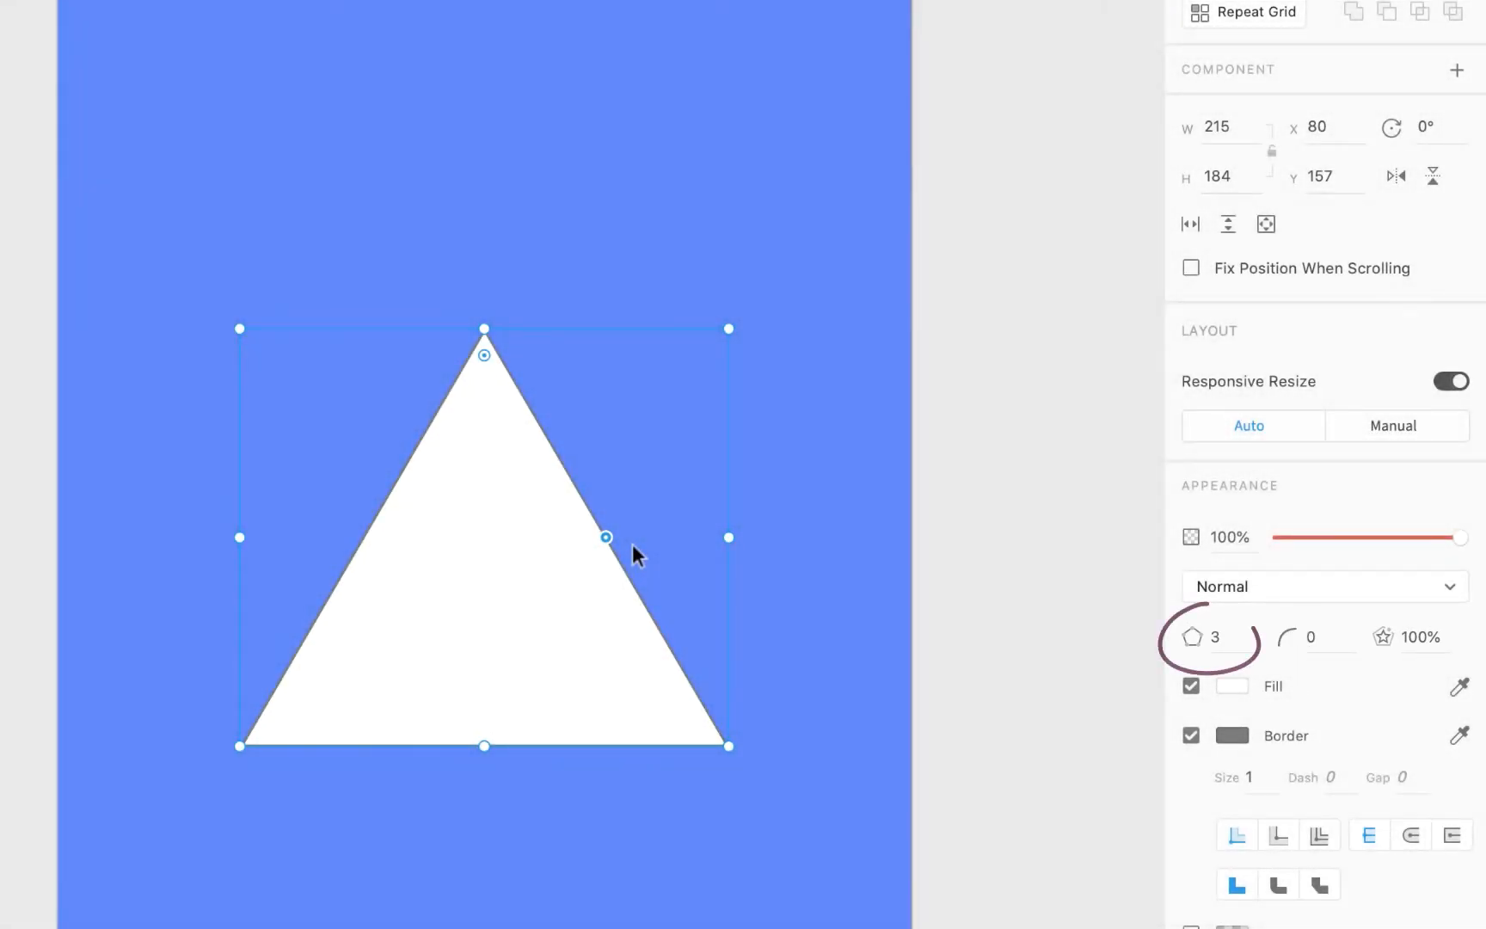
click(1226, 641)
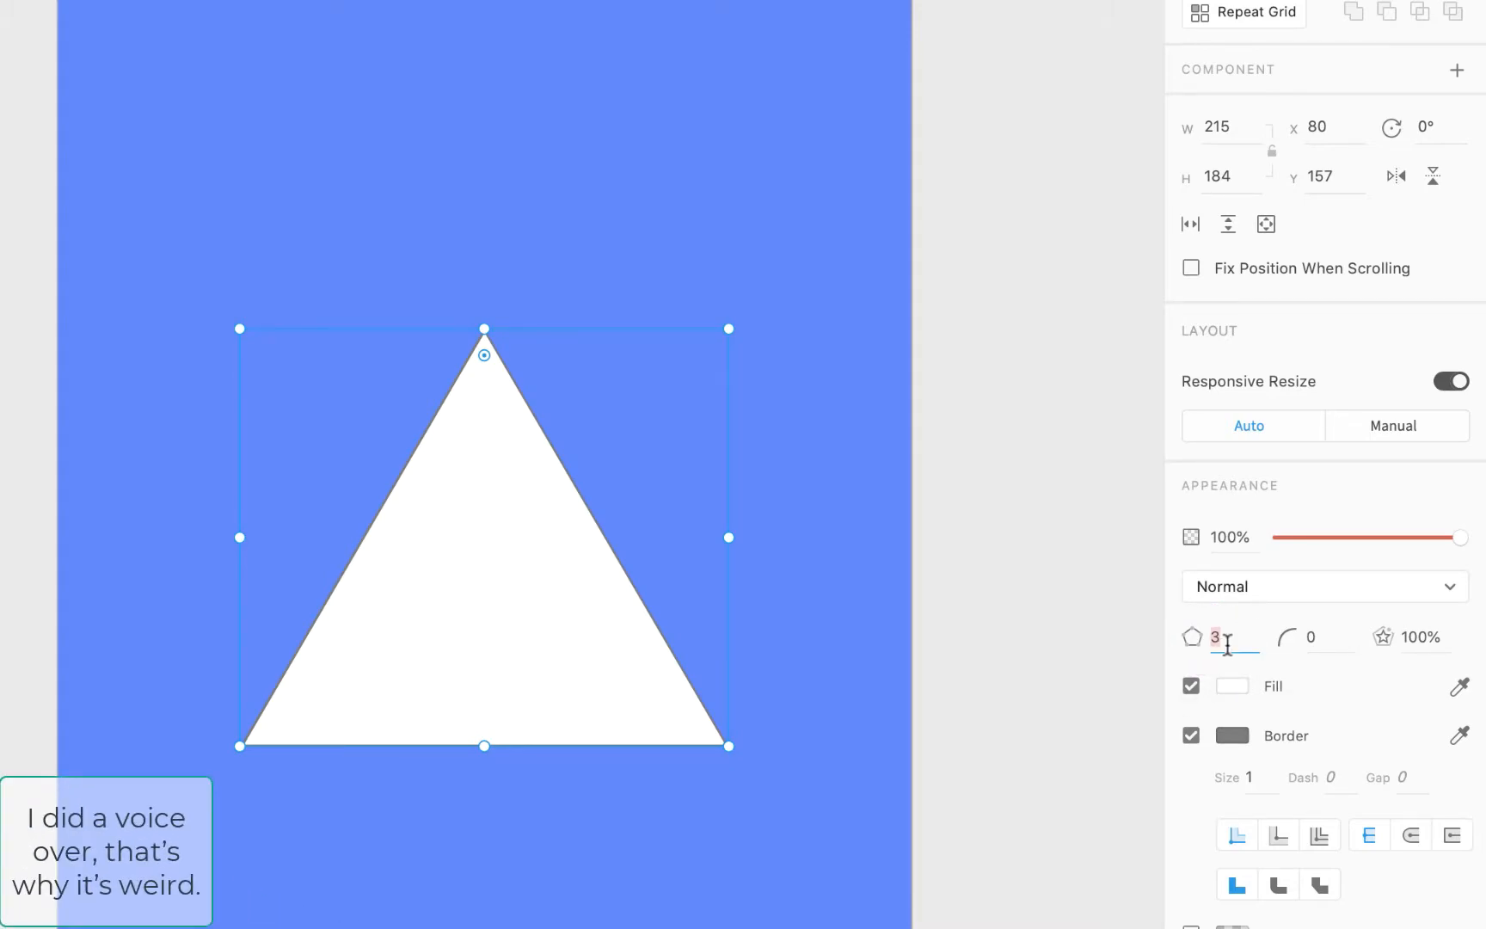
key(Up)
key(Up)
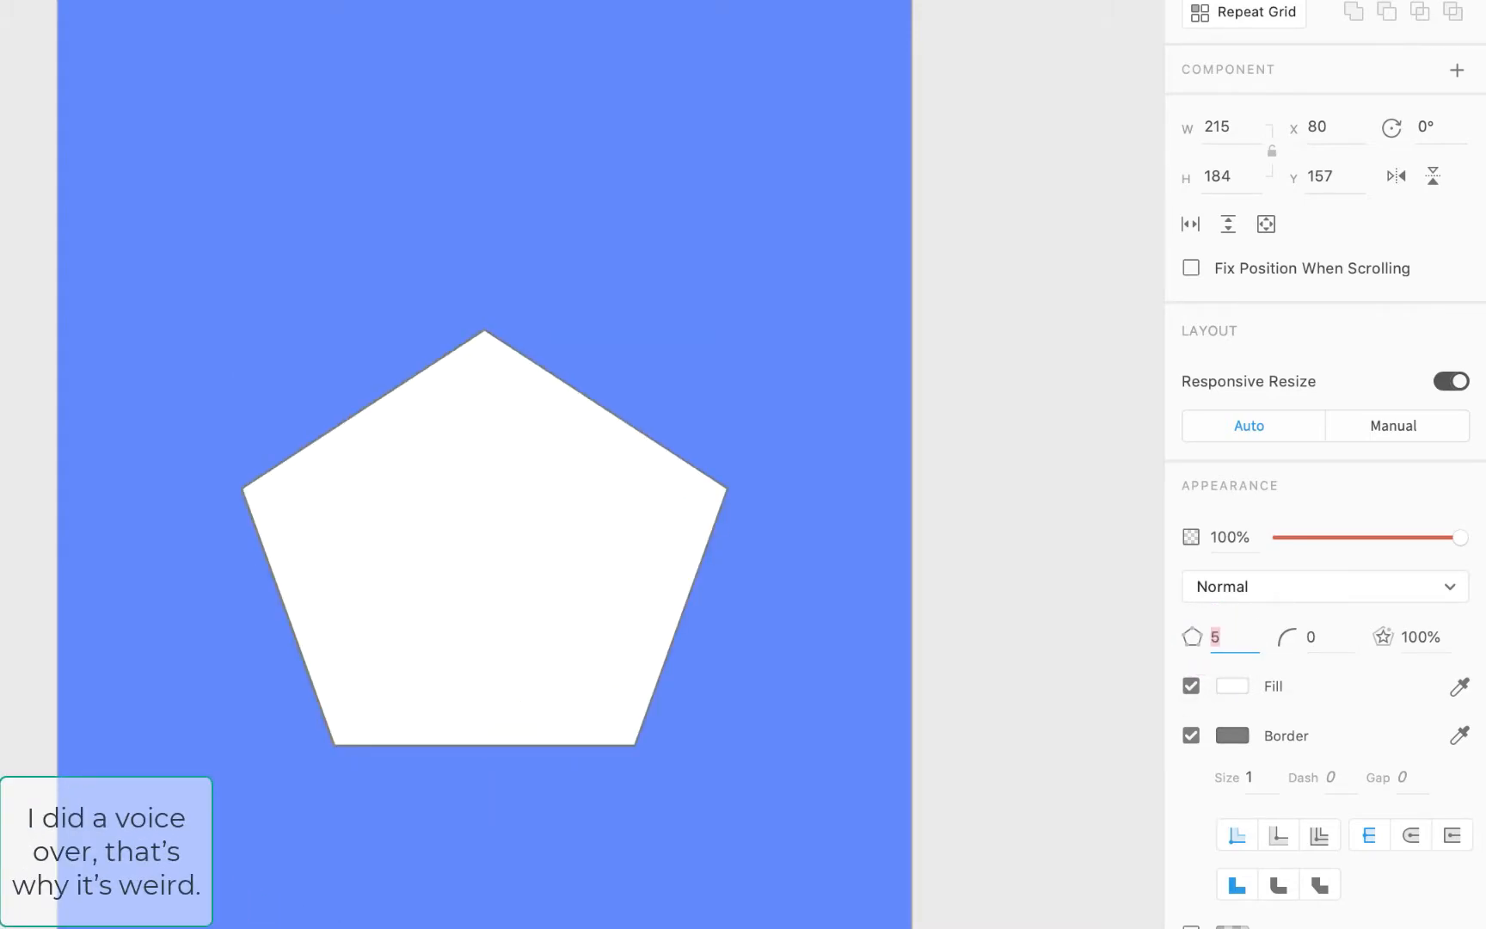
Step: Try higher corner counts on the polygon and bring the count back to 5
key(Up)
key(Up)
key(Up)
key(Up)
key(Up)
key(Up)
key(Down)
key(Down)
key(Down)
key(Down)
key(Down)
key(Down)
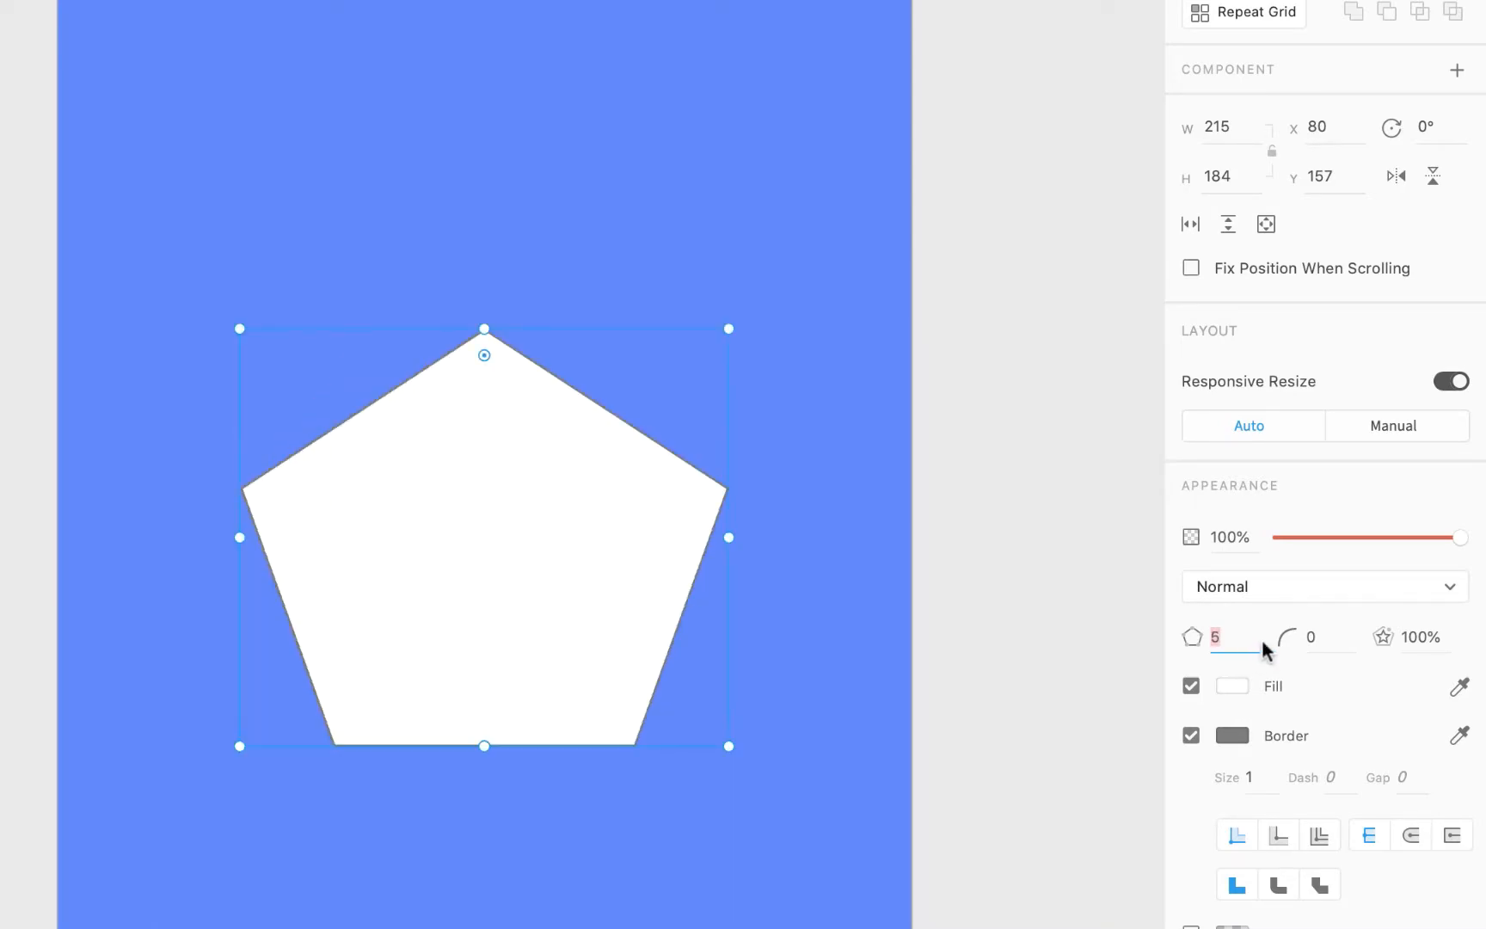
Step: Try larger corner radius values on the pentagon and lower the radius back to 1
click(1326, 641)
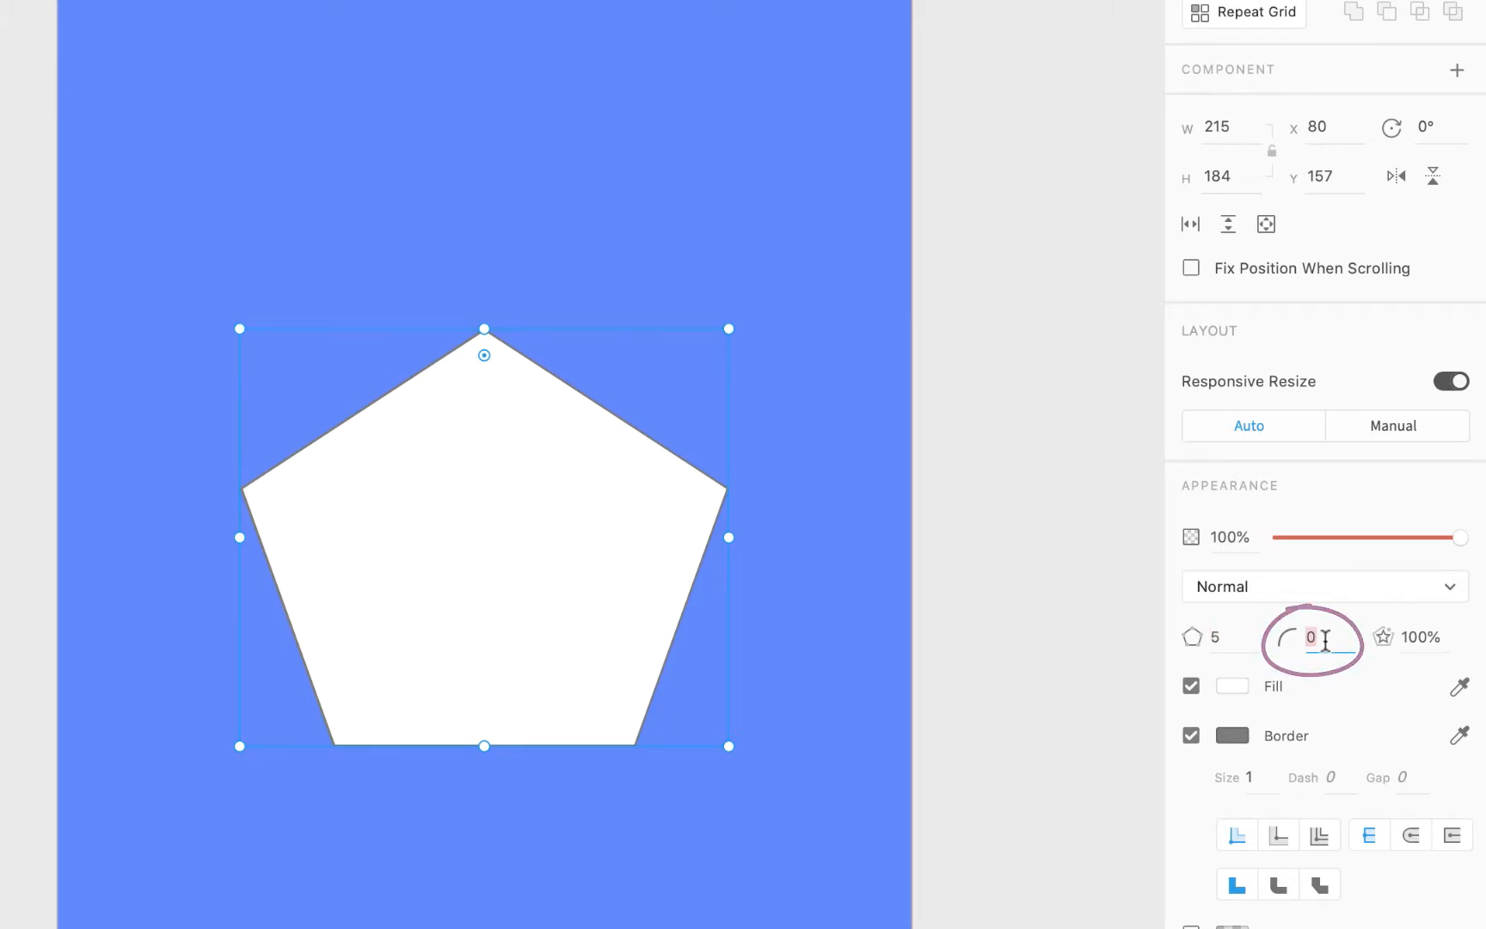
key(Up)
key(Up)
key(Up)
key(Up)
key(Up)
key(Up)
key(Up)
key(Up)
key(Up)
key(Up)
key(Up)
key(Up)
key(Up)
key(Up)
key(Up)
key(Up)
key(Up)
key(Up)
key(Up)
key(Up)
key(Up)
key(Down)
key(Down)
key(Down)
key(Down)
key(Down)
key(Down)
key(Down)
key(Down)
key(Down)
key(Down)
key(Down)
key(Down)
key(Down)
key(Down)
key(Down)
key(Down)
key(Down)
key(Down)
key(Down)
key(Down)
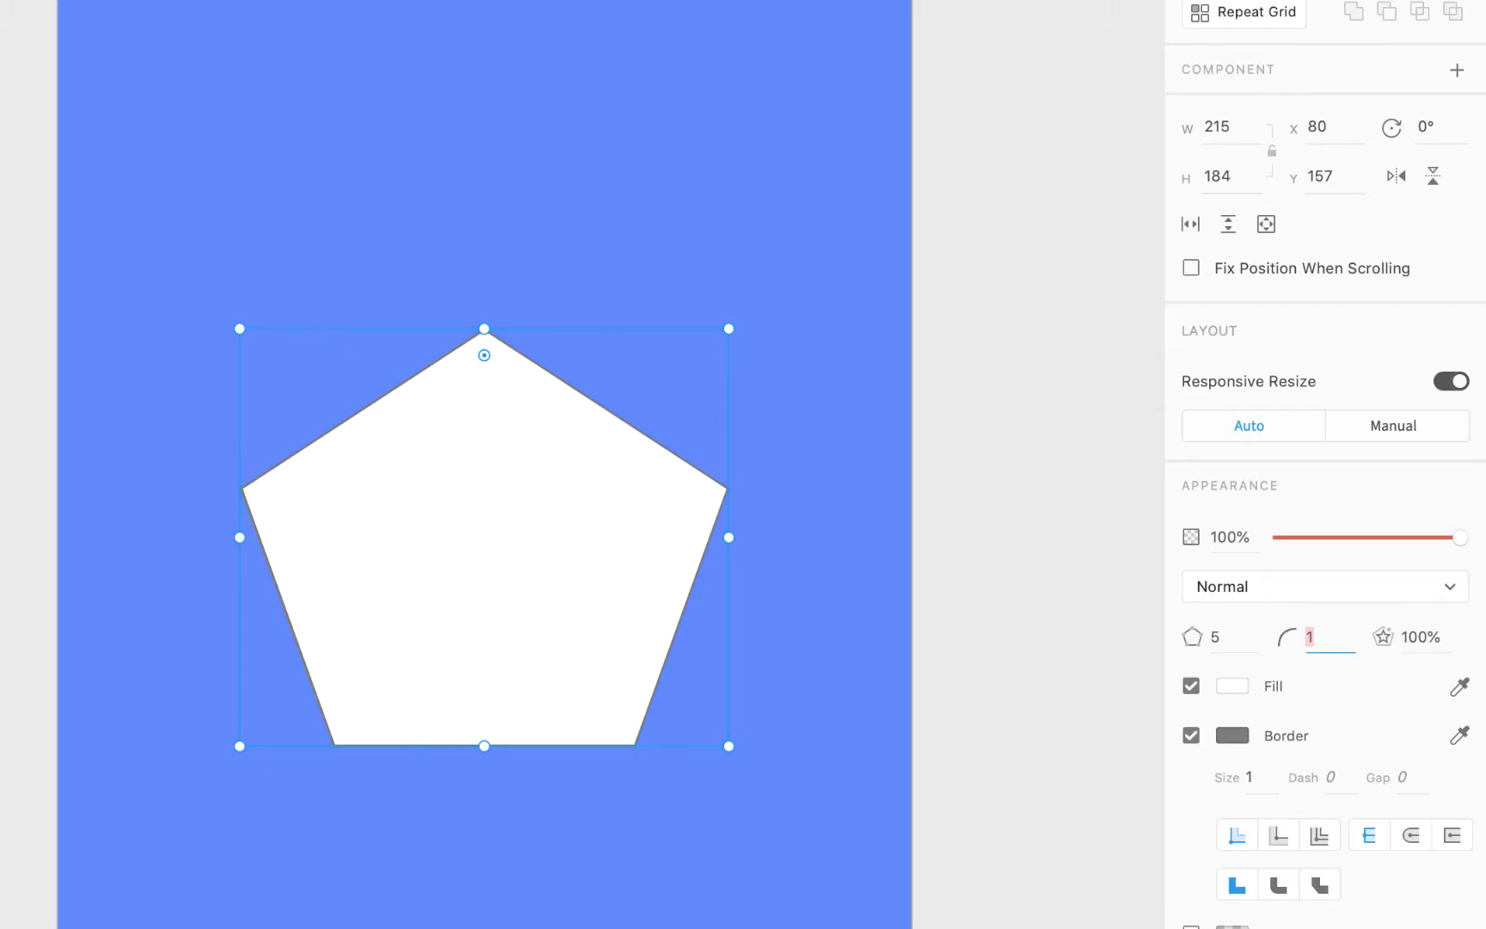
Step: Set the pentagon's corner radius to 10
key(Up)
key(Up)
key(Up)
key(Up)
key(Up)
key(Up)
key(Up)
Step: Lower the pentagon's star ratio to 48% to shape it into a rounded five-pointed star
click(1435, 635)
key(Down)
key(Down)
key(Down)
key(Down)
key(Down)
key(Down)
key(Down)
key(Down)
key(Down)
key(Down)
key(Down)
key(Down)
key(Down)
key(Down)
key(Down)
key(Down)
key(Down)
key(Down)
key(Down)
key(Down)
key(Down)
key(Down)
key(Down)
key(Down)
key(Down)
key(Down)
key(Down)
key(Down)
key(Down)
key(Down)
key(Down)
key(Down)
key(Down)
key(Down)
key(Down)
key(Down)
key(Down)
key(Down)
key(Down)
key(Down)
key(Down)
key(Down)
key(Down)
key(Down)
key(Down)
key(Down)
key(Down)
key(Down)
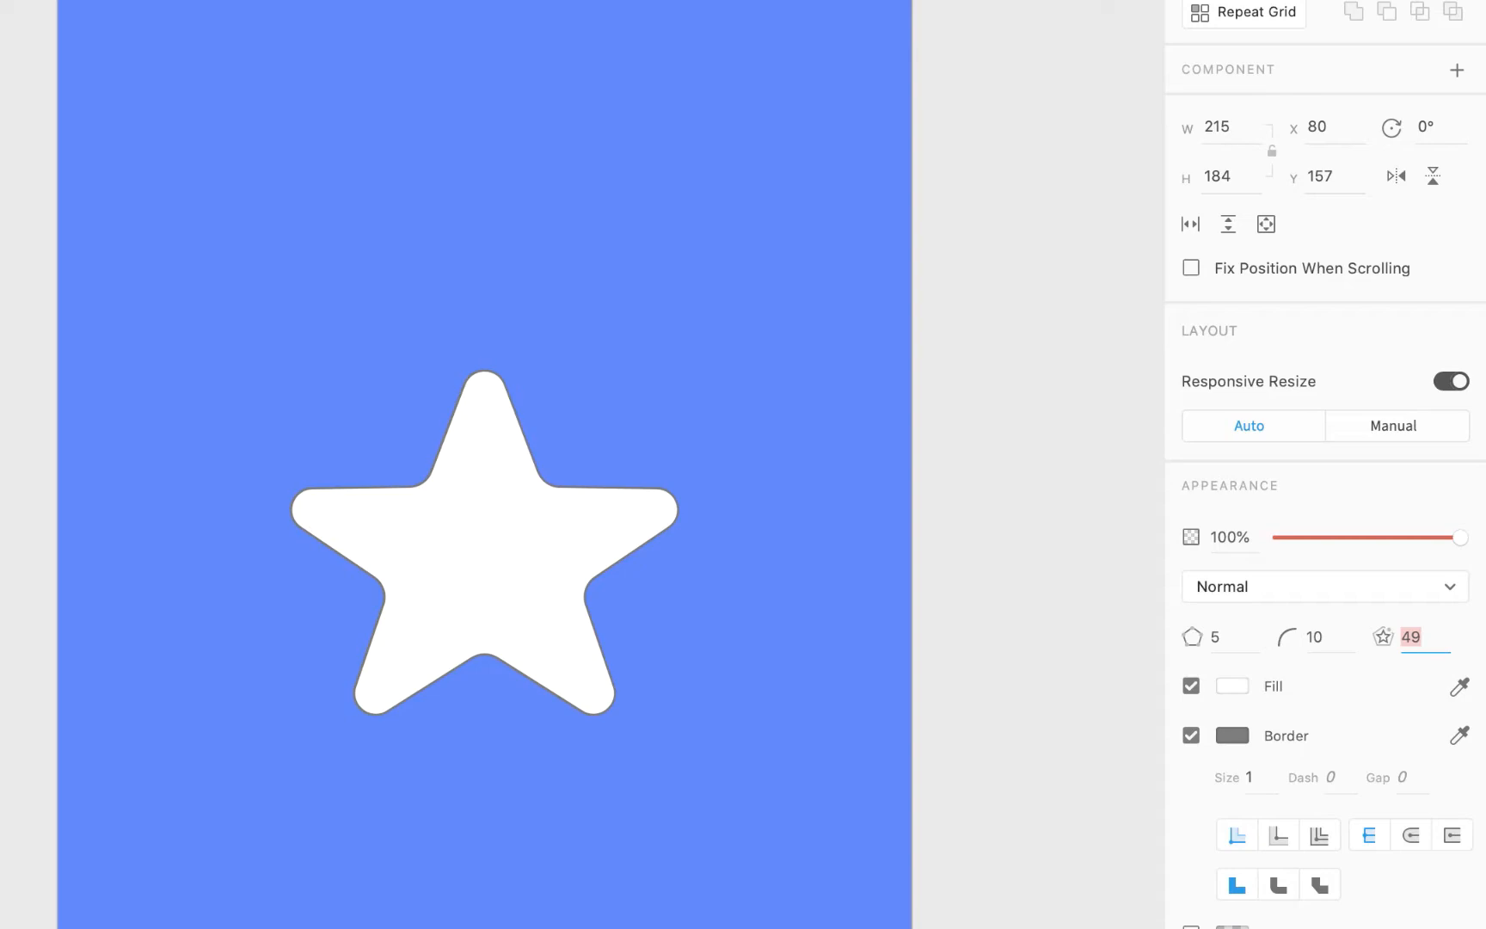
Step: Try corner counts between 3 and 8 on the rounded star and leave the count at 6
click(1228, 643)
key(Up)
key(Up)
key(Up)
key(Up)
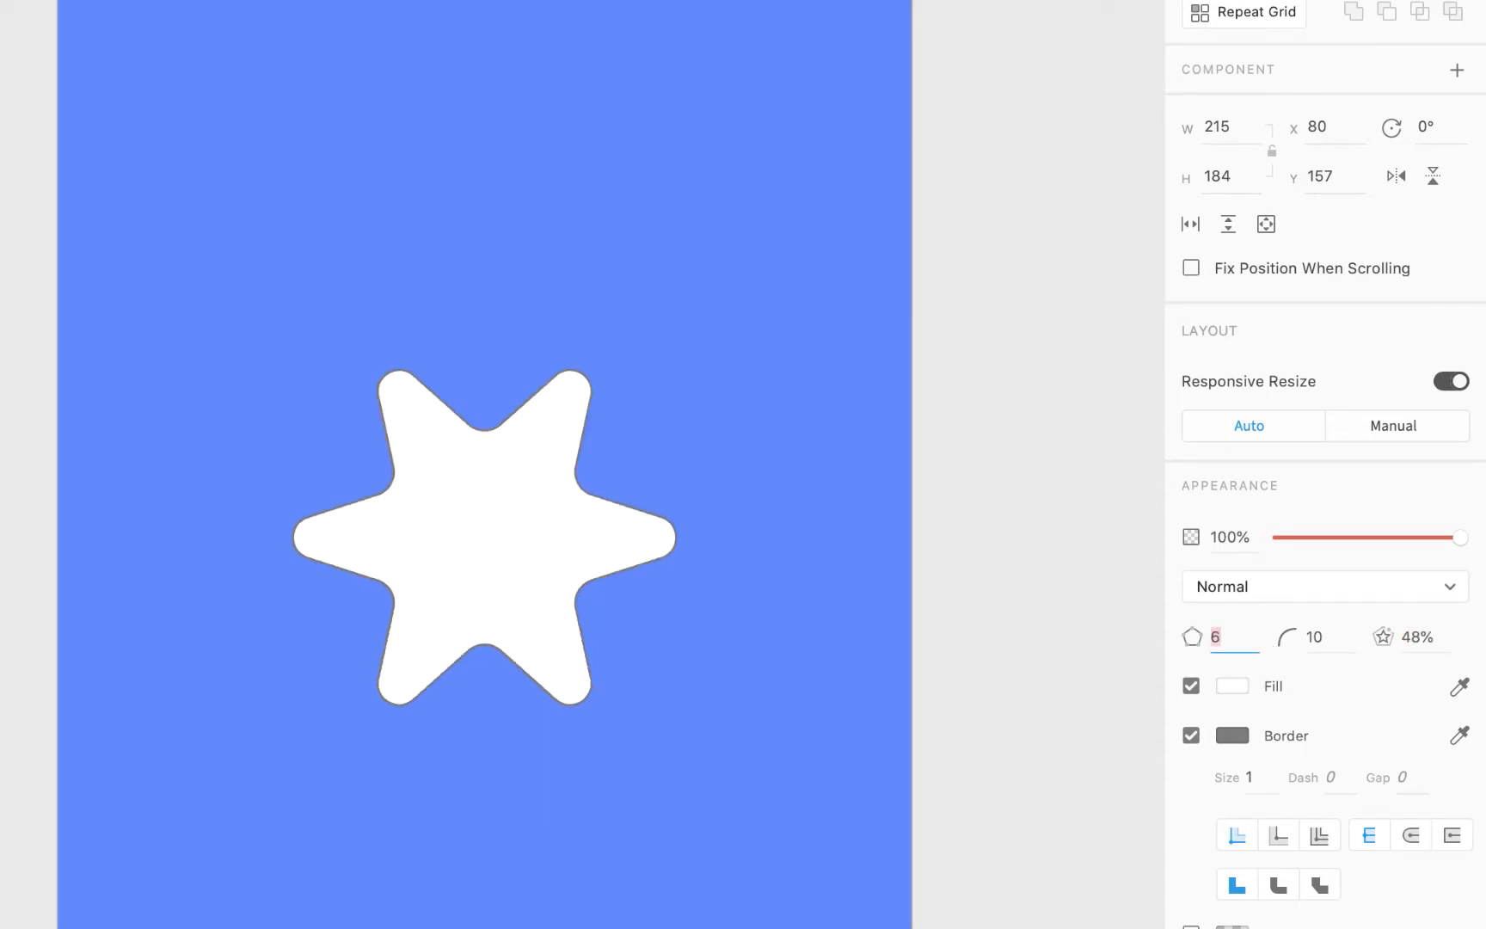
key(Down)
key(Down)
key(Down)
key(Down)
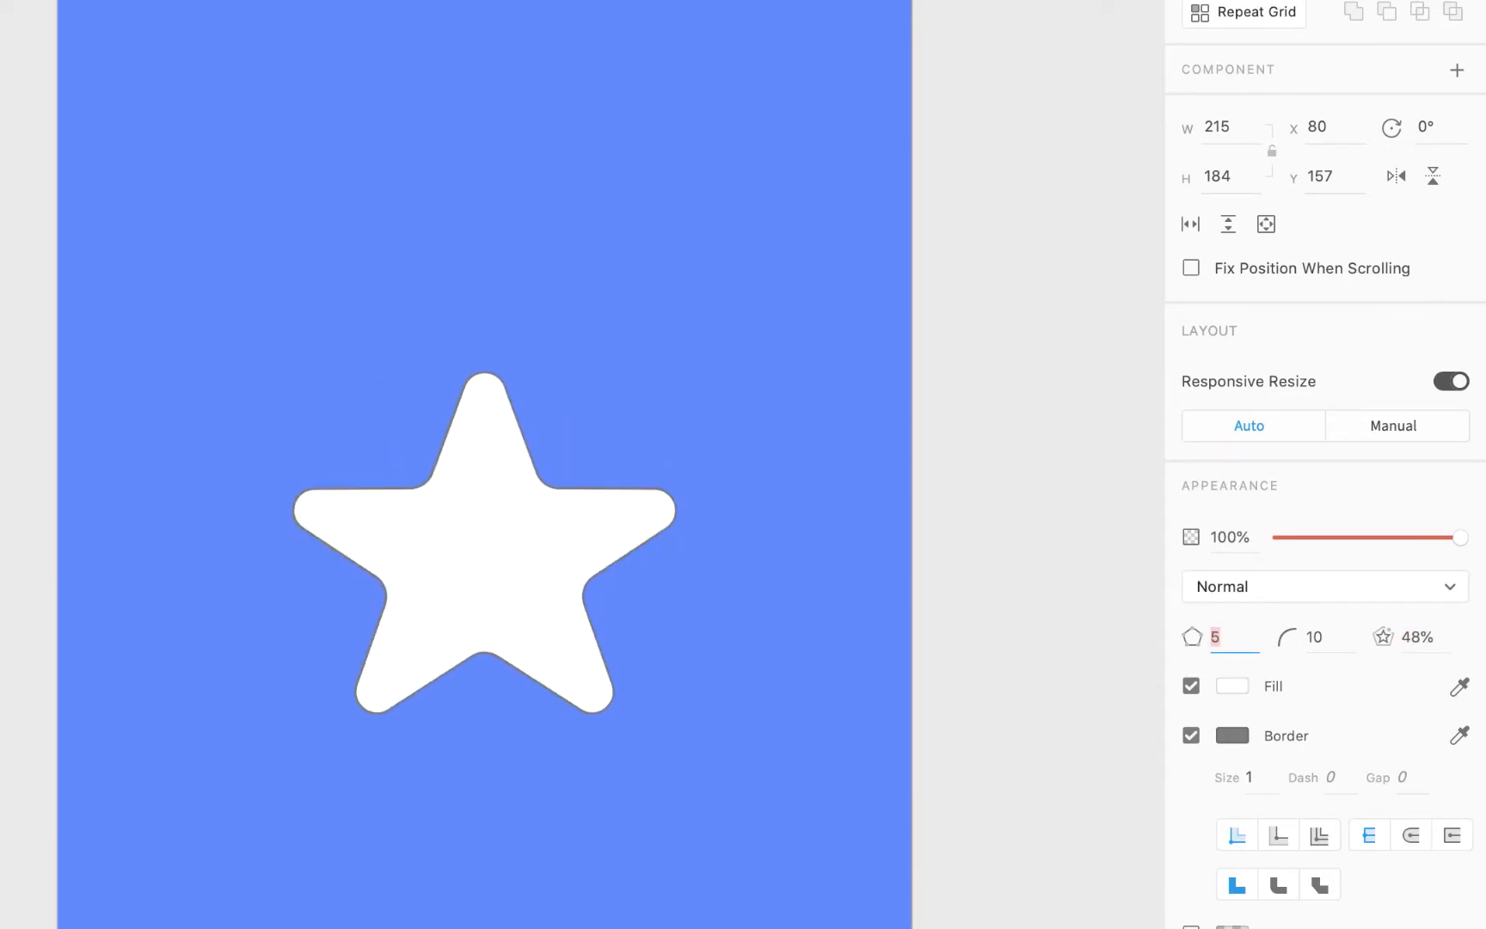
key(Down)
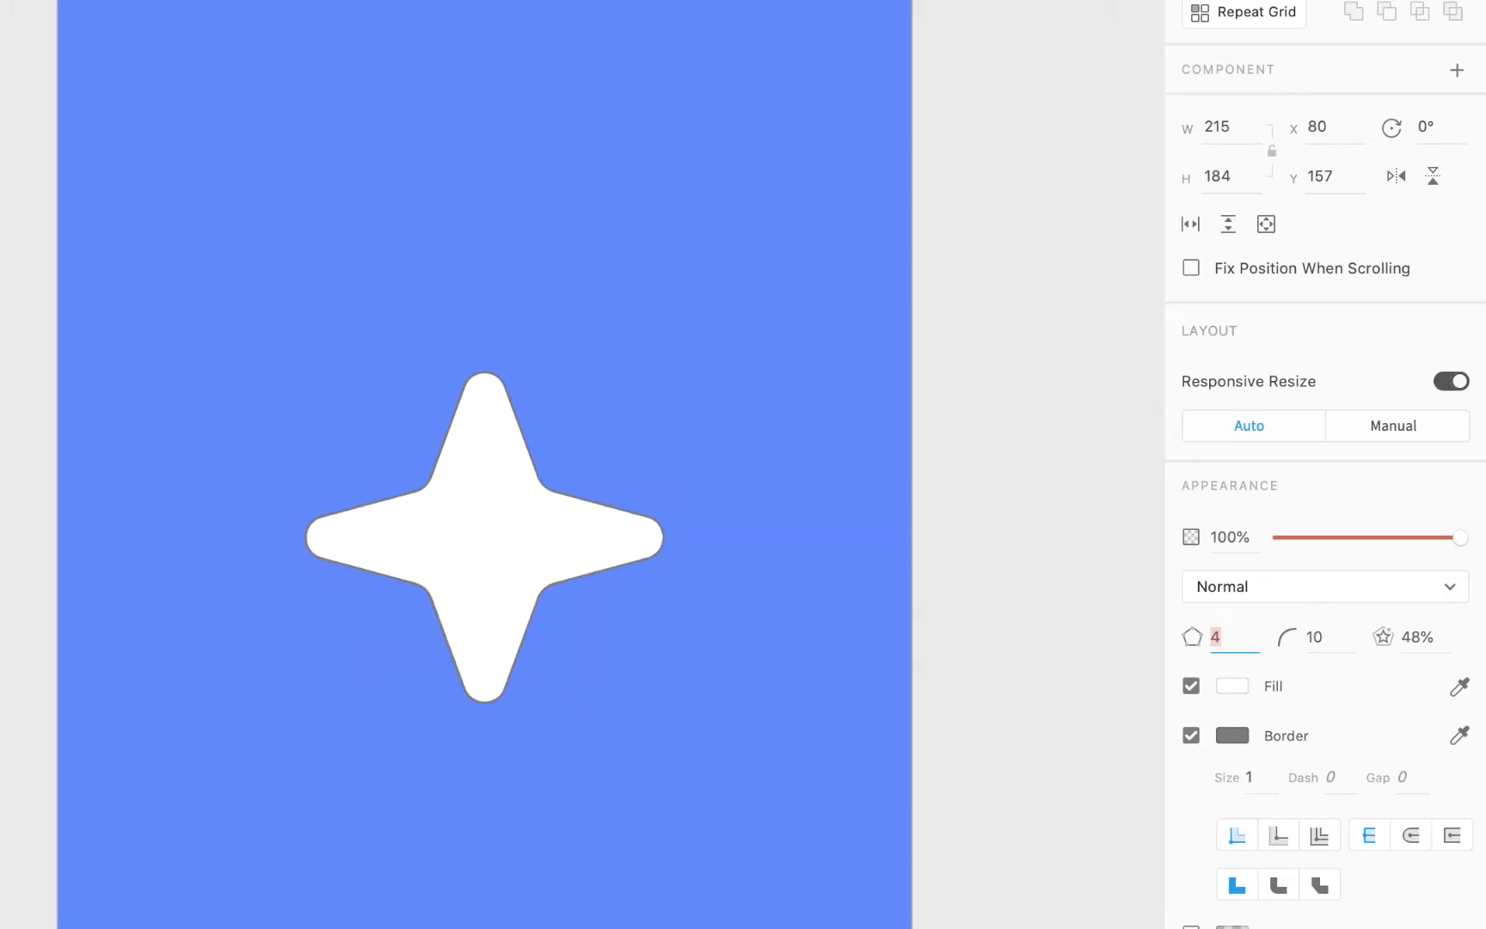
key(Down)
key(Up)
key(Up)
key(Up)
key(Up)
key(Up)
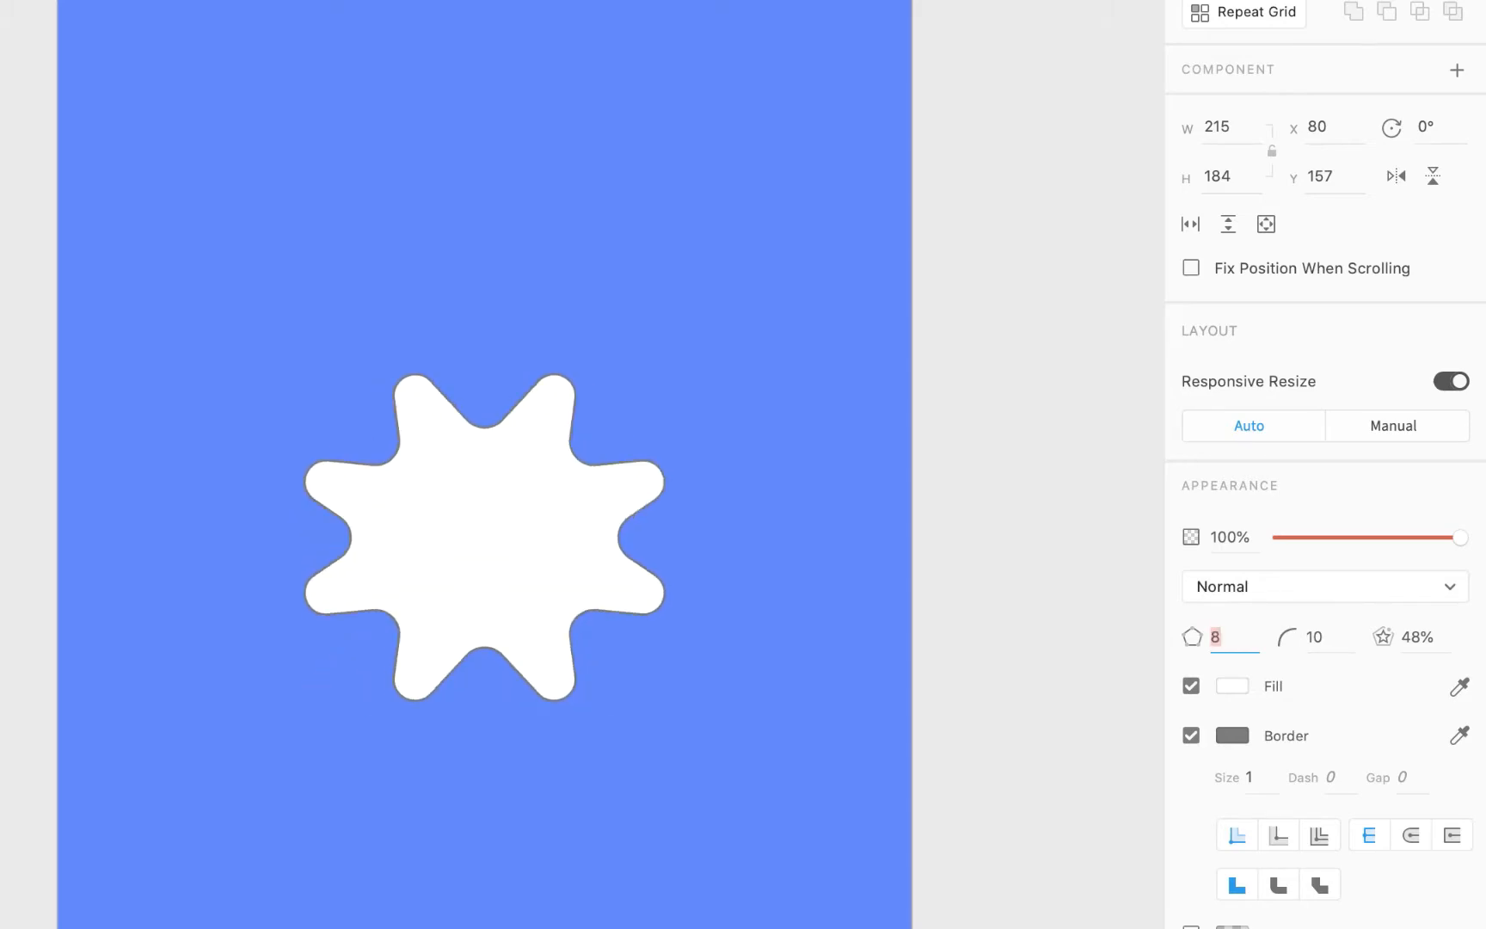
key(Down)
key(Down)
key(Down)
key(Down)
key(Up)
key(Up)
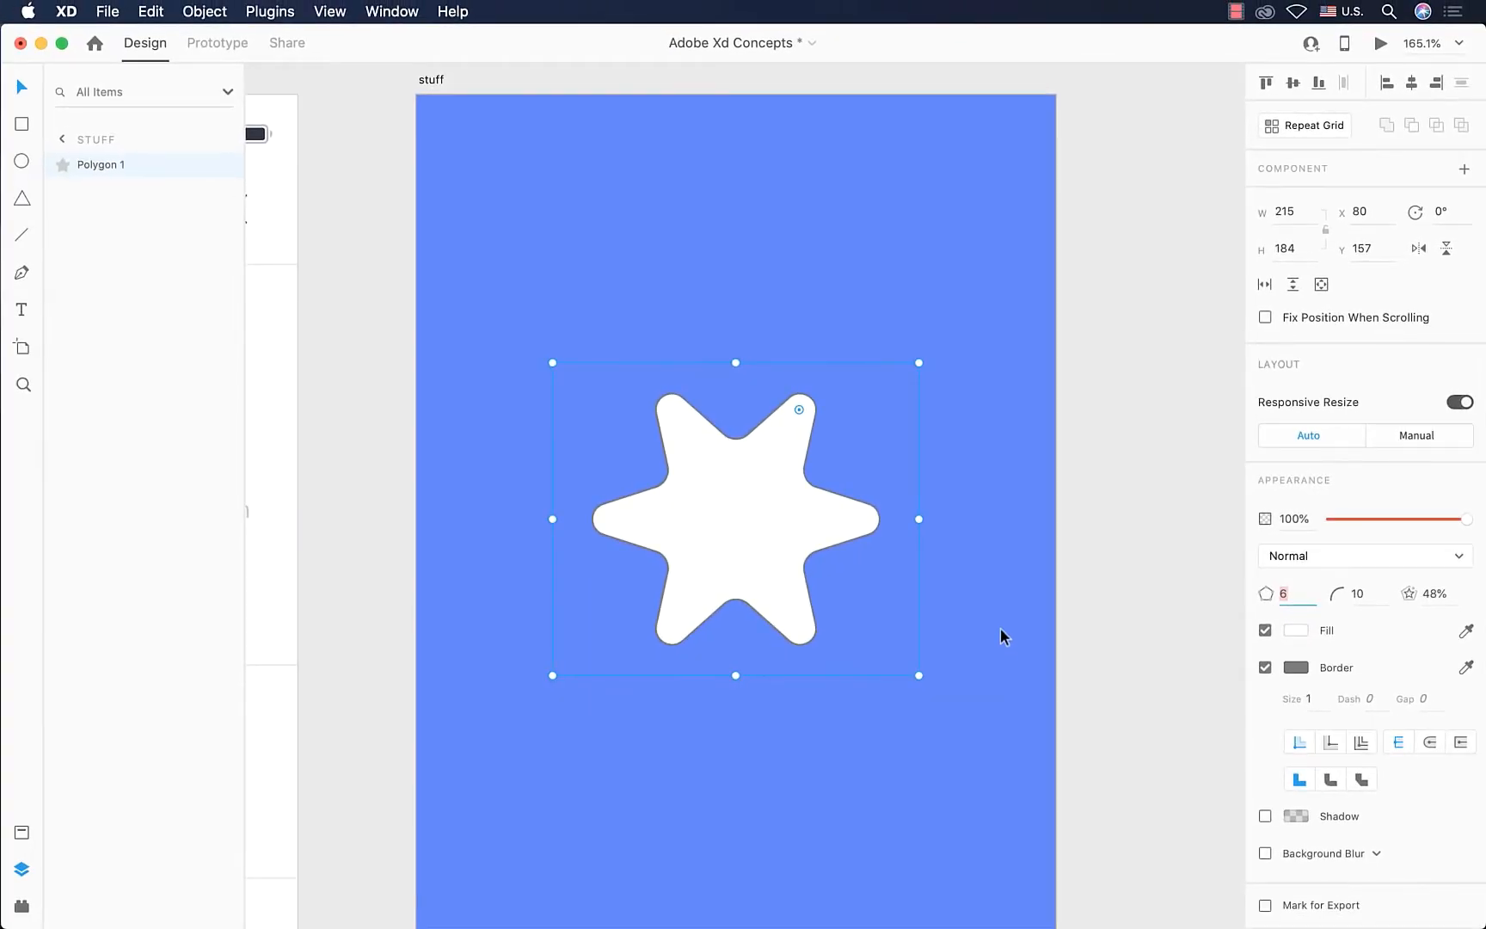
Step: Move the six-pointed star up to Y 40 on the stuff artboard
scroll(858, 618, down, 2)
scroll(1016, 588, down, 3)
drag(867, 568, 865, 455)
scroll(877, 461, down, 4)
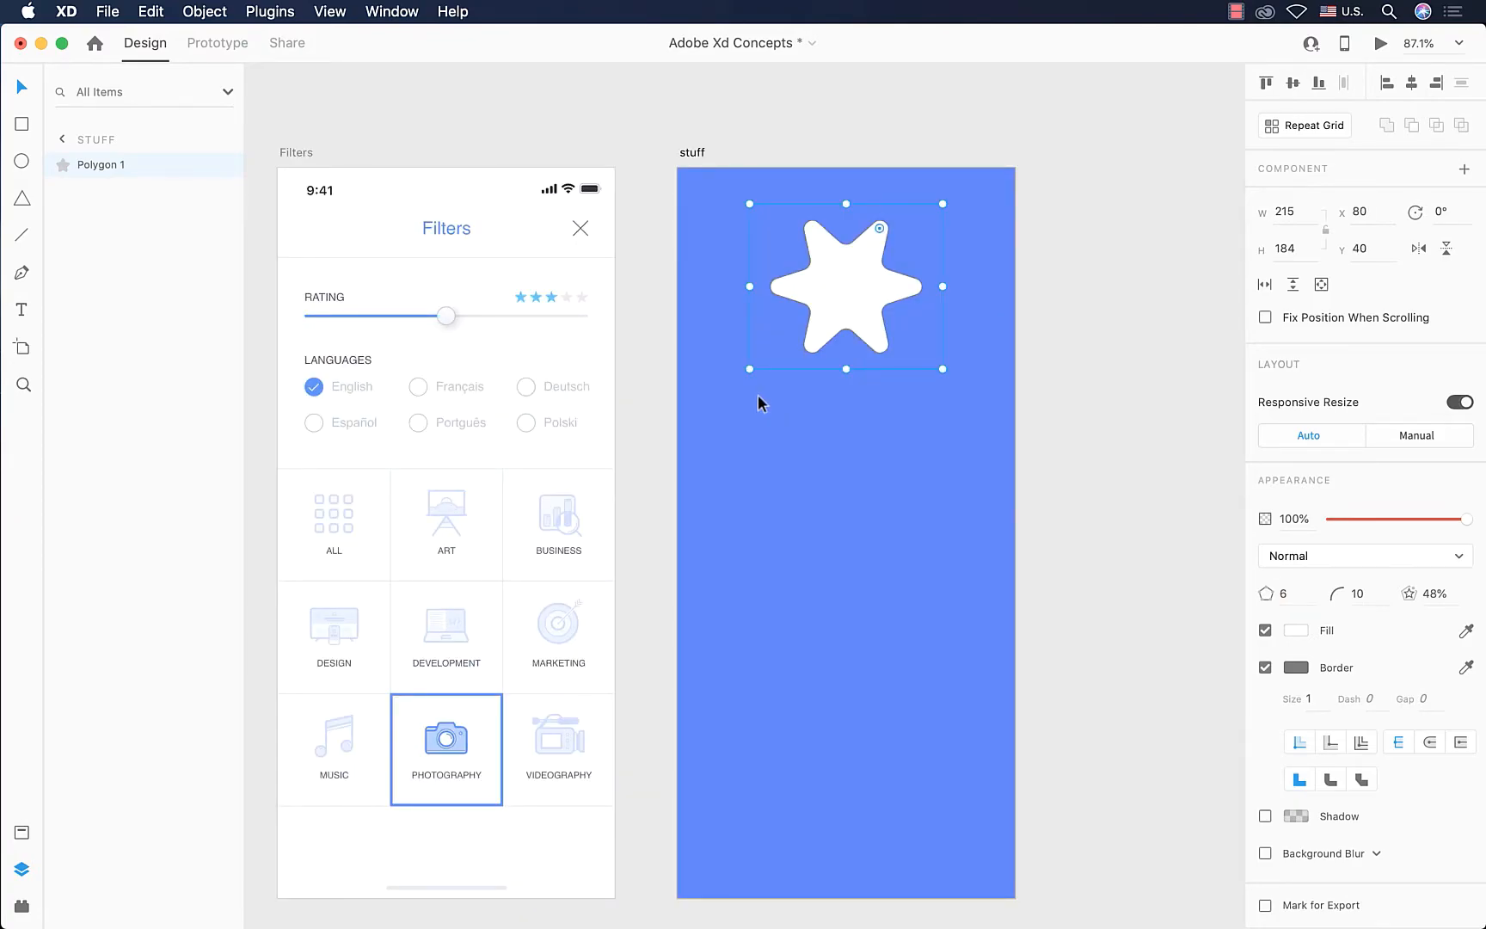
Step: Draw a square about 239 by 239 below the star with the Rectangle tool and delete it
click(23, 126)
click(703, 455)
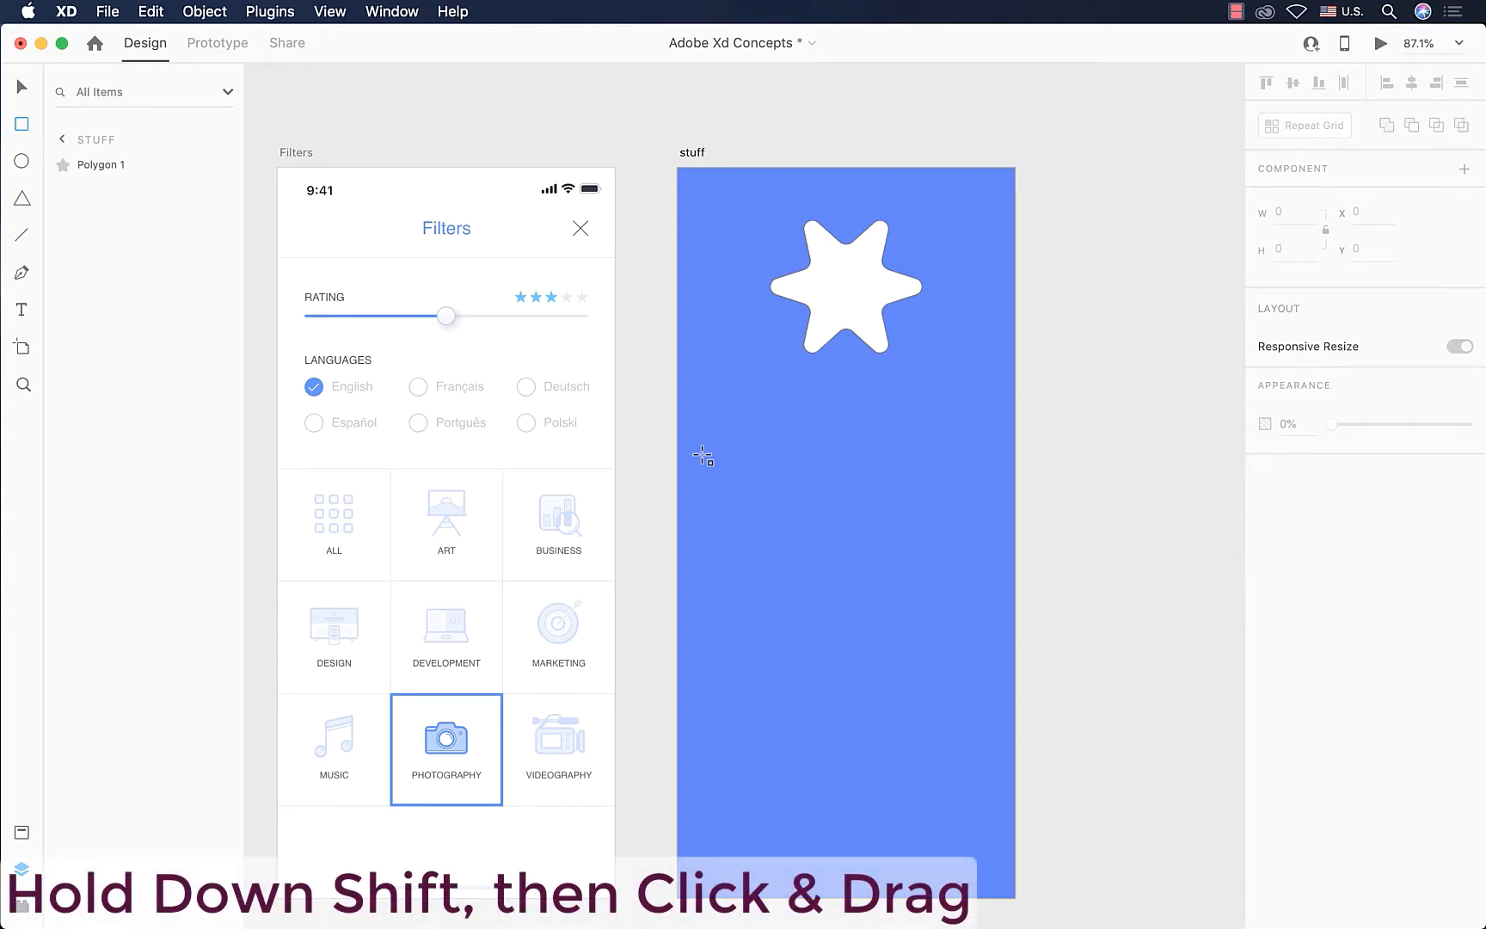
mouse_move(703, 455)
mouse_down()
mouse_move(861, 597)
mouse_move(802, 582)
mouse_move(917, 685)
mouse_move(849, 682)
mouse_move(872, 630)
mouse_move(936, 687)
mouse_move(916, 669)
mouse_up()
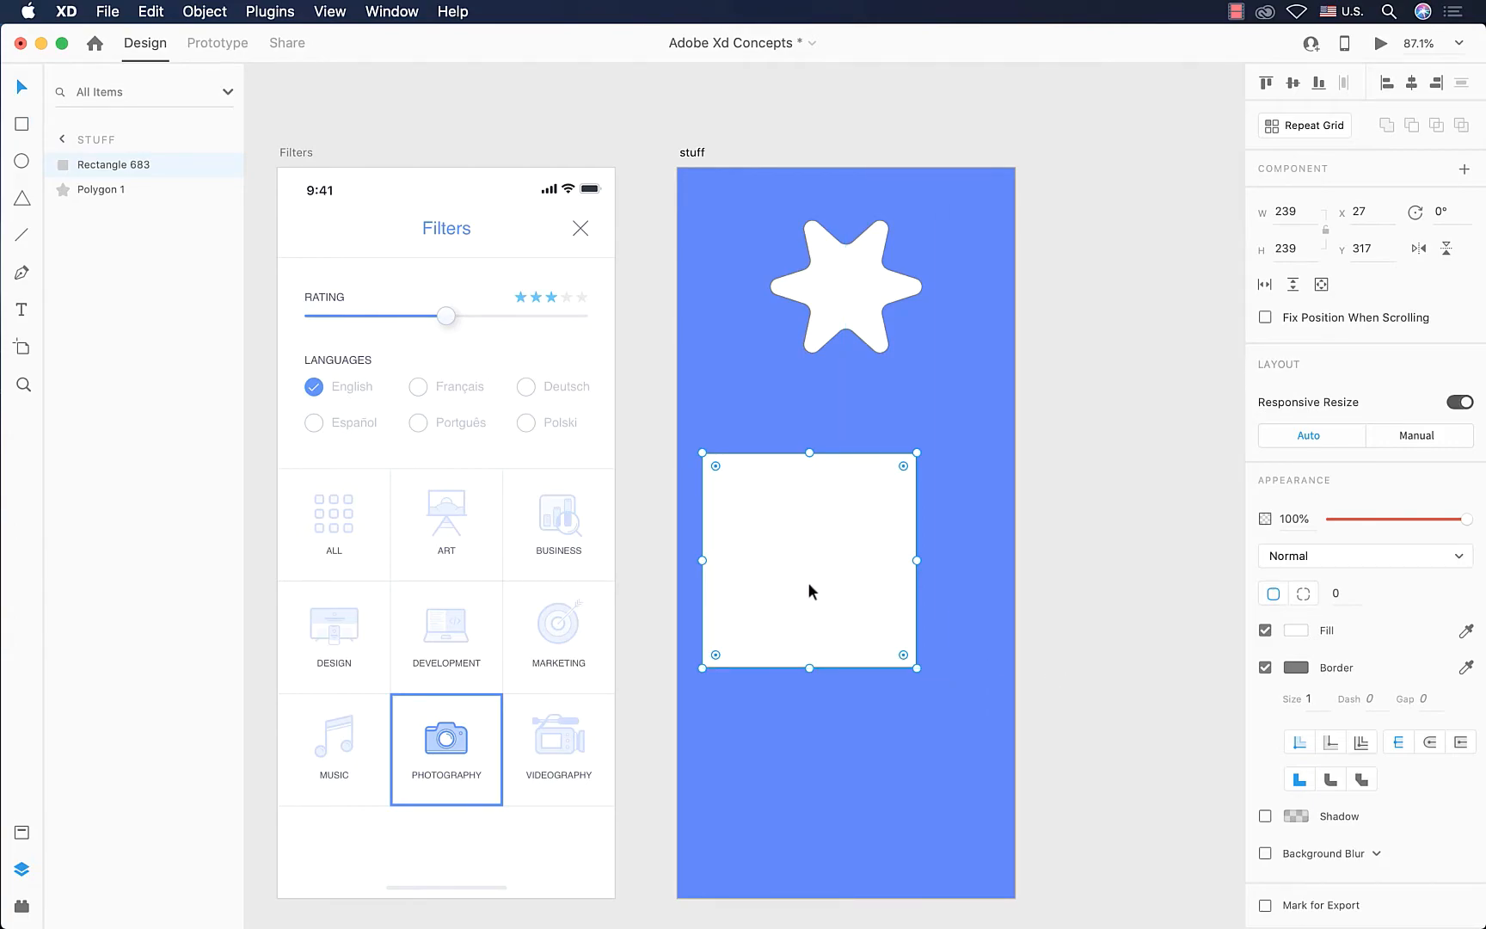
key(Delete)
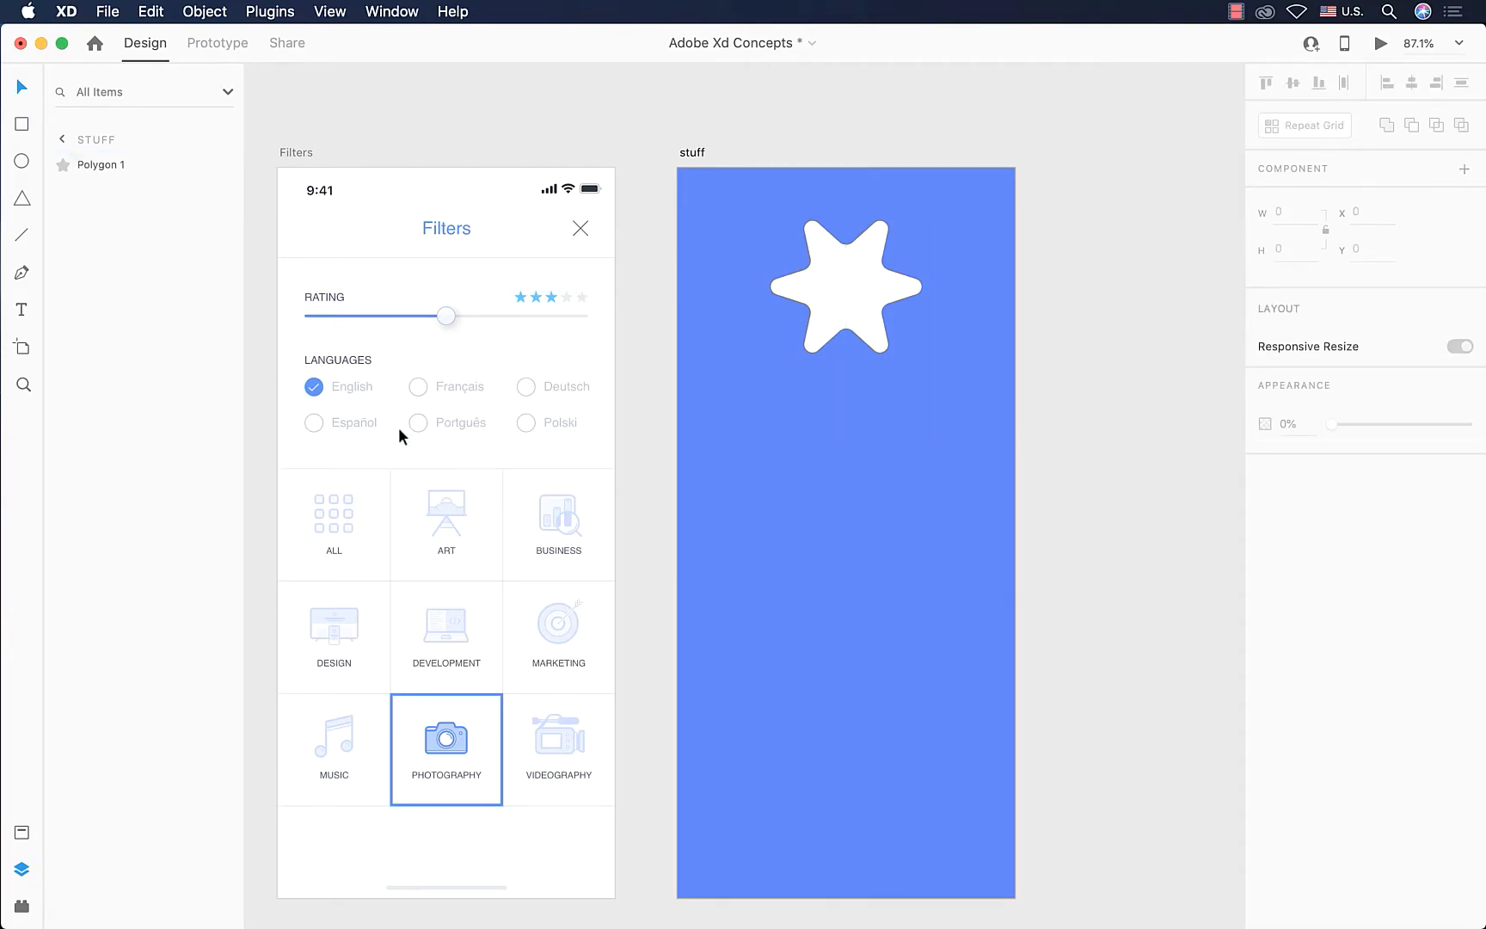
Step: Draw an equilateral triangle about 247 by 214 below the star with the Polygon tool
click(24, 207)
mouse_move(721, 432)
mouse_down()
mouse_move(955, 625)
mouse_move(820, 514)
mouse_move(989, 619)
mouse_move(942, 621)
mouse_up()
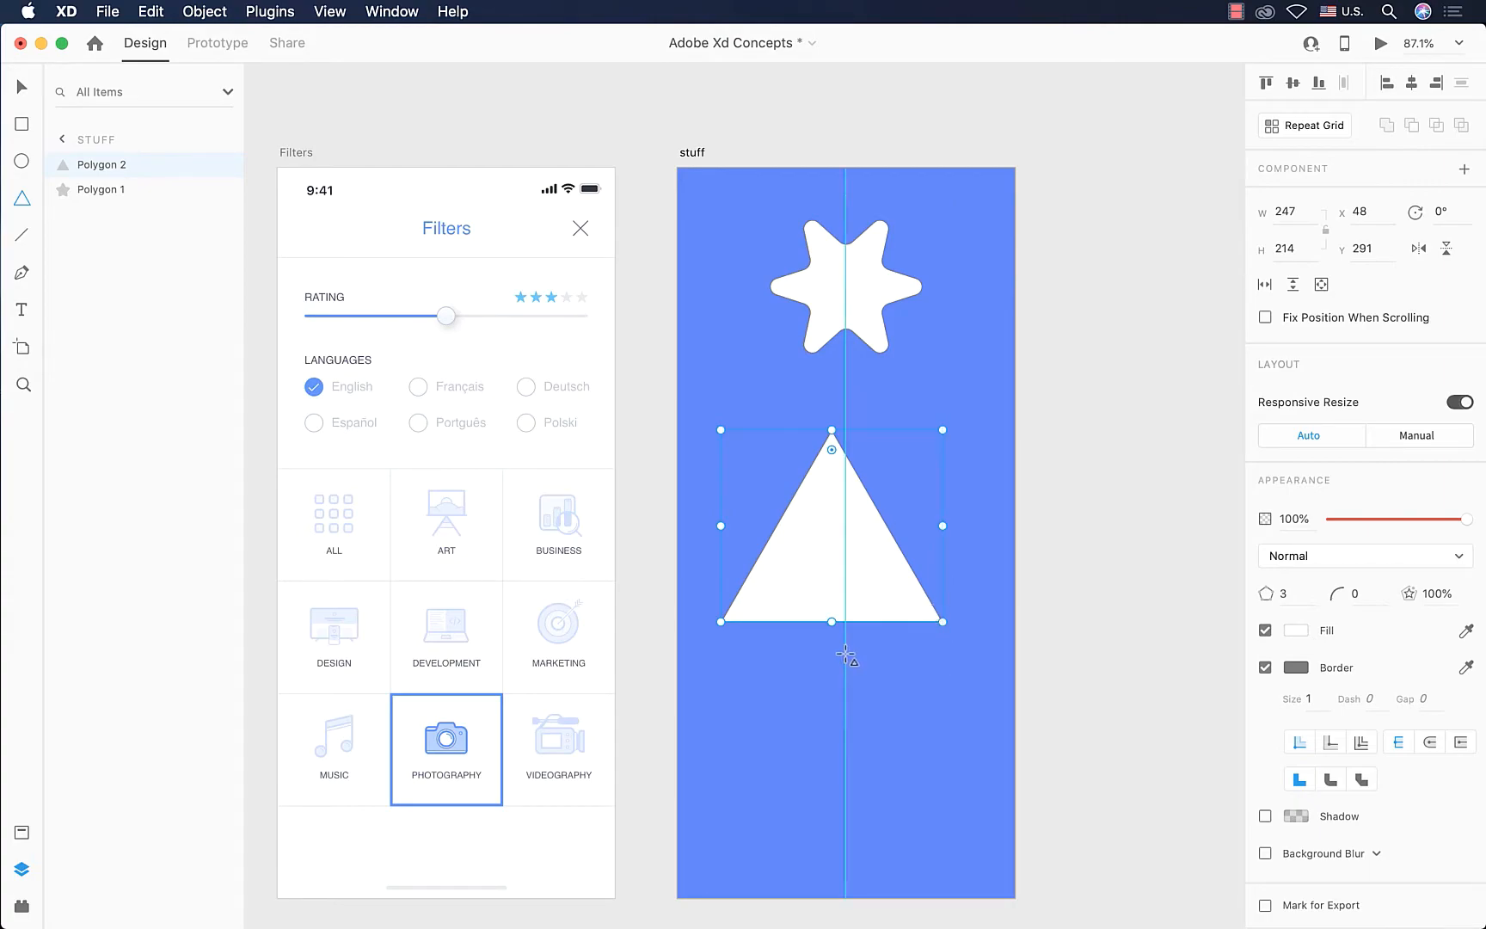
Step: Draw a trial polygon below the triangle, shift it slightly and delete it
scroll(823, 667, down, 3)
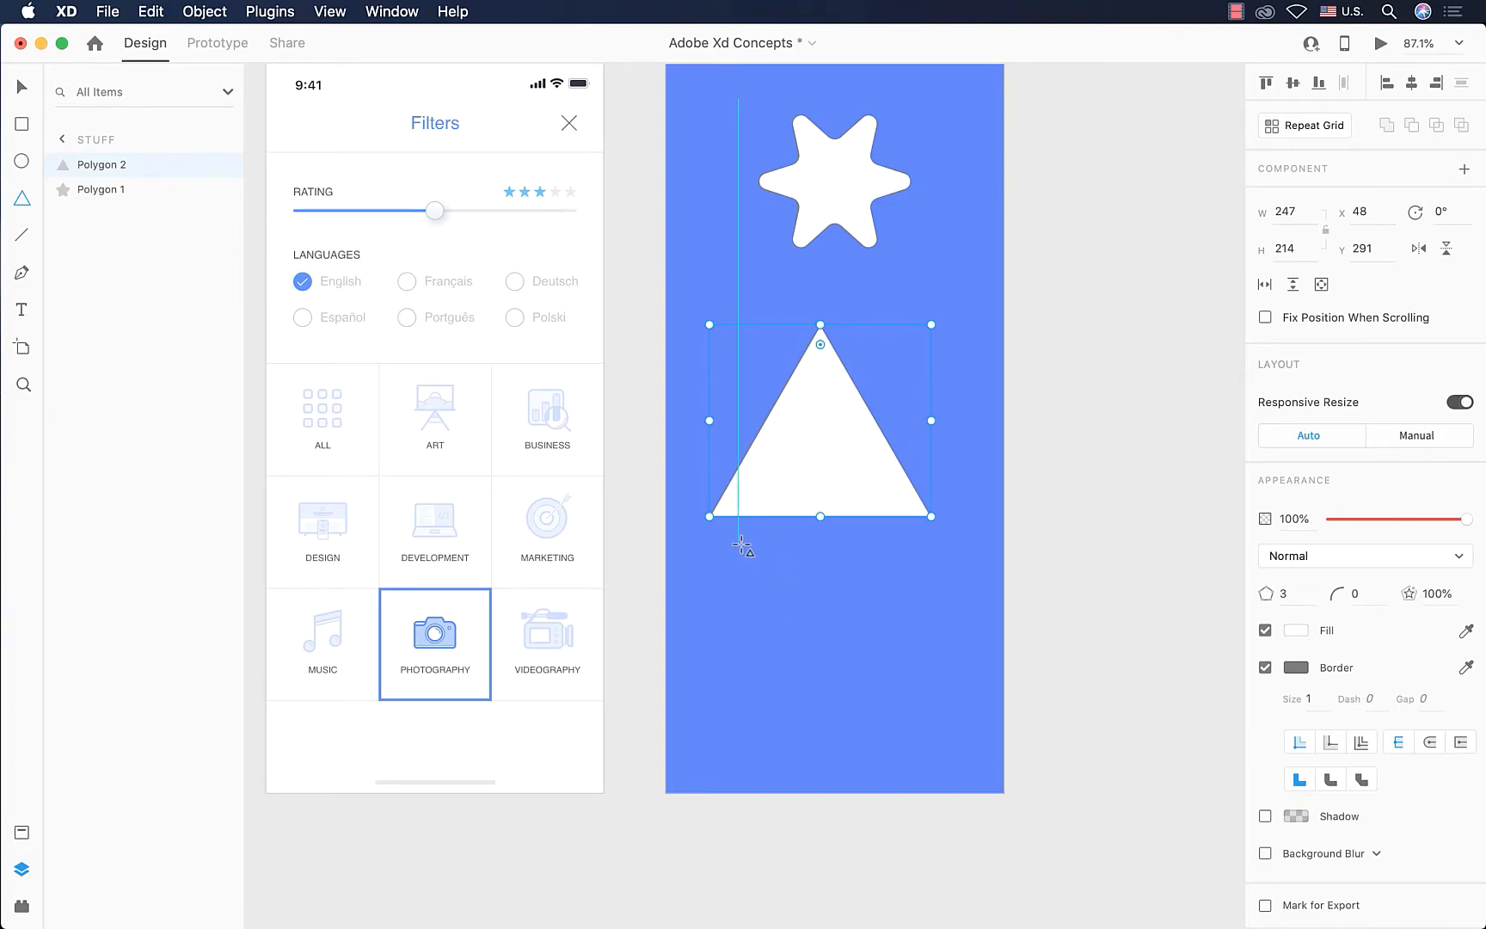
drag(742, 545, 999, 702)
mouse_move(826, 716)
mouse_down()
mouse_move(1002, 736)
mouse_move(957, 758)
mouse_move(839, 709)
mouse_move(902, 707)
mouse_move(874, 710)
mouse_move(859, 669)
mouse_move(899, 687)
mouse_move(827, 678)
mouse_move(789, 654)
mouse_move(856, 686)
mouse_move(767, 632)
mouse_move(942, 726)
mouse_move(770, 670)
mouse_move(869, 692)
mouse_move(960, 754)
mouse_up()
key(v)
drag(843, 690, 817, 699)
key(Delete)
Step: Move the triangle to X 64, Y 244 and draw a five-cornered polygon about 210 by 173 below it
mouse_move(824, 412)
mouse_down()
mouse_move(853, 398)
mouse_move(836, 368)
mouse_up()
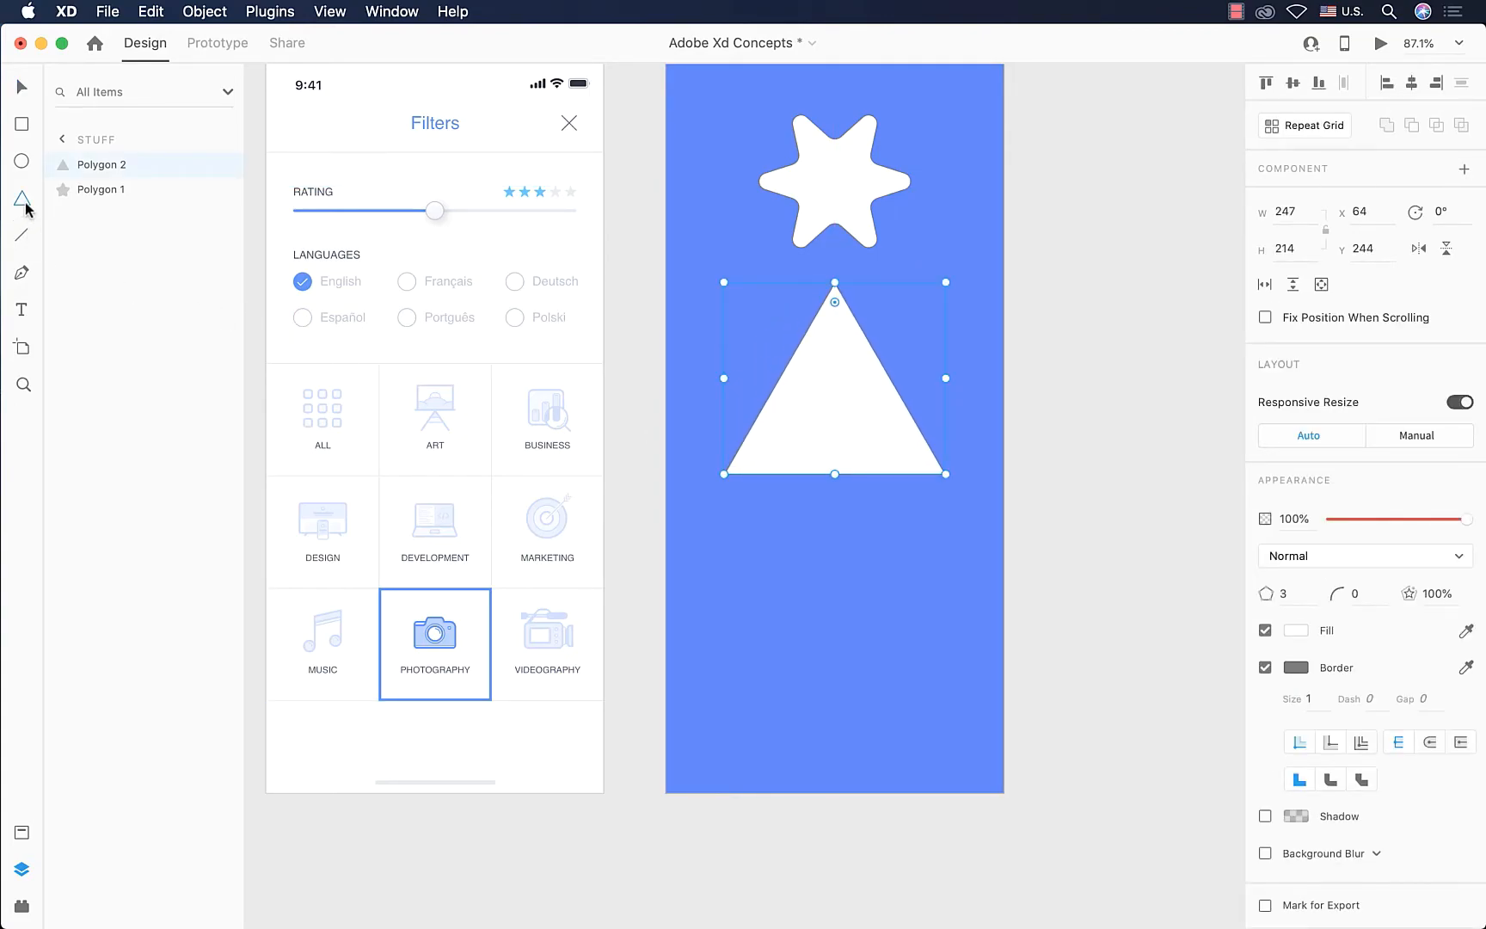
click(741, 547)
mouse_move(744, 552)
mouse_down()
mouse_move(910, 685)
mouse_move(945, 727)
mouse_move(948, 780)
mouse_move(957, 744)
mouse_move(871, 688)
mouse_move(919, 710)
mouse_move(872, 640)
mouse_move(889, 716)
mouse_move(809, 630)
mouse_move(876, 687)
mouse_move(927, 703)
mouse_move(939, 730)
mouse_move(893, 666)
mouse_move(955, 750)
mouse_move(892, 647)
mouse_move(936, 703)
mouse_move(852, 621)
mouse_move(893, 685)
mouse_move(852, 640)
mouse_move(886, 706)
mouse_move(956, 730)
mouse_move(929, 706)
mouse_up()
key(Up)
key(Up)
key(Up)
key(Up)
key(Down)
key(Down)
key(Down)
key(Down)
key(Up)
key(Up)
key(Up)
key(Down)
key(Down)
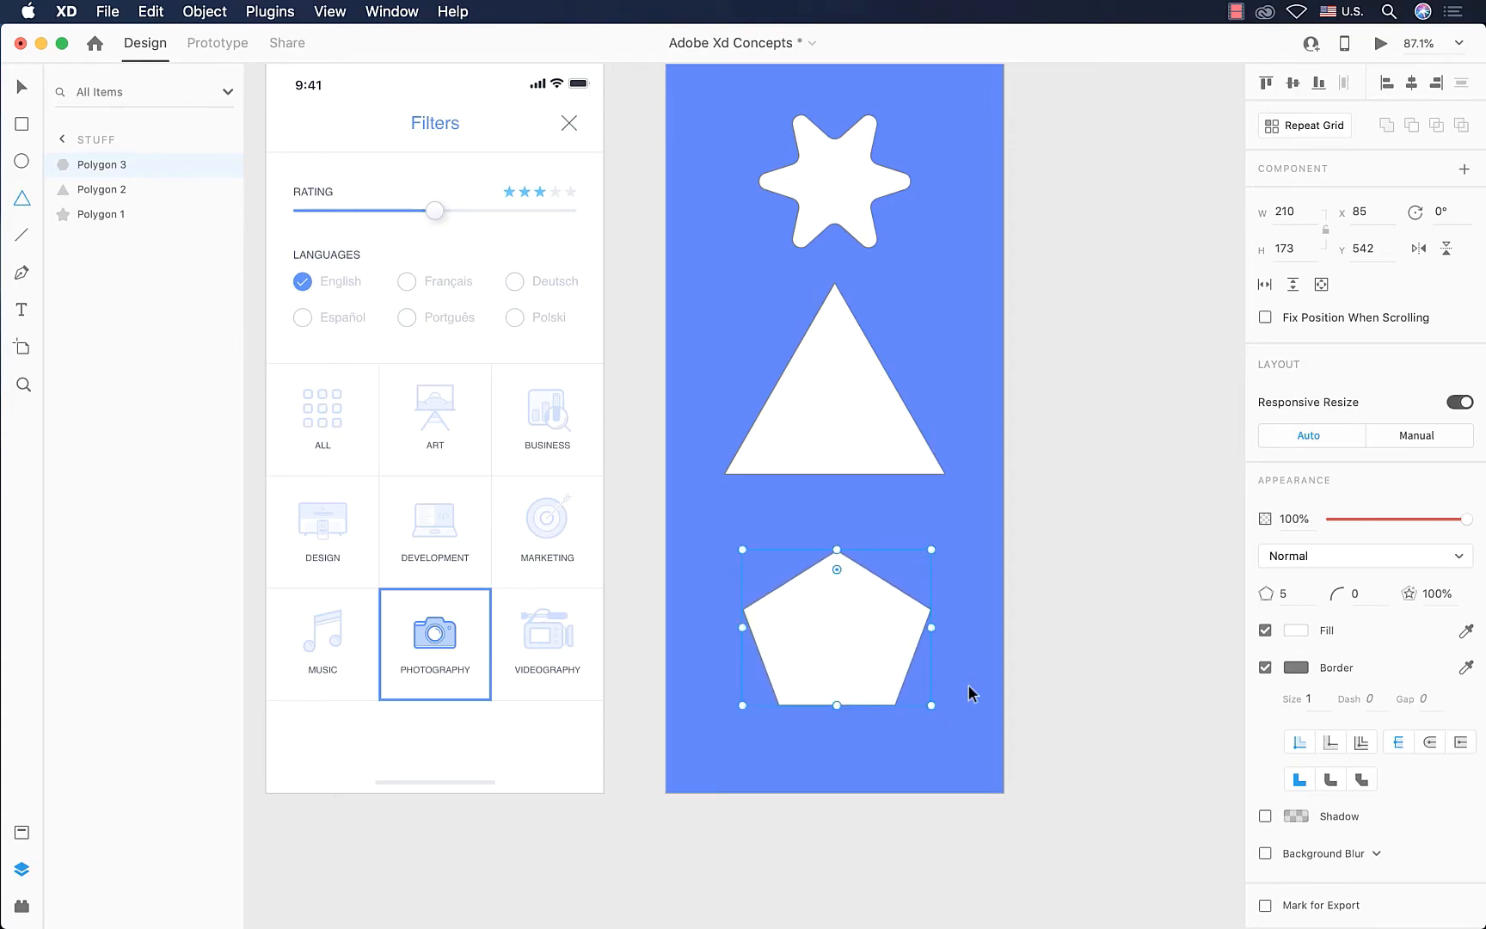
Step: Round the pentagon's corners to a radius of 12 directly on the artboard
scroll(991, 664, up, 5)
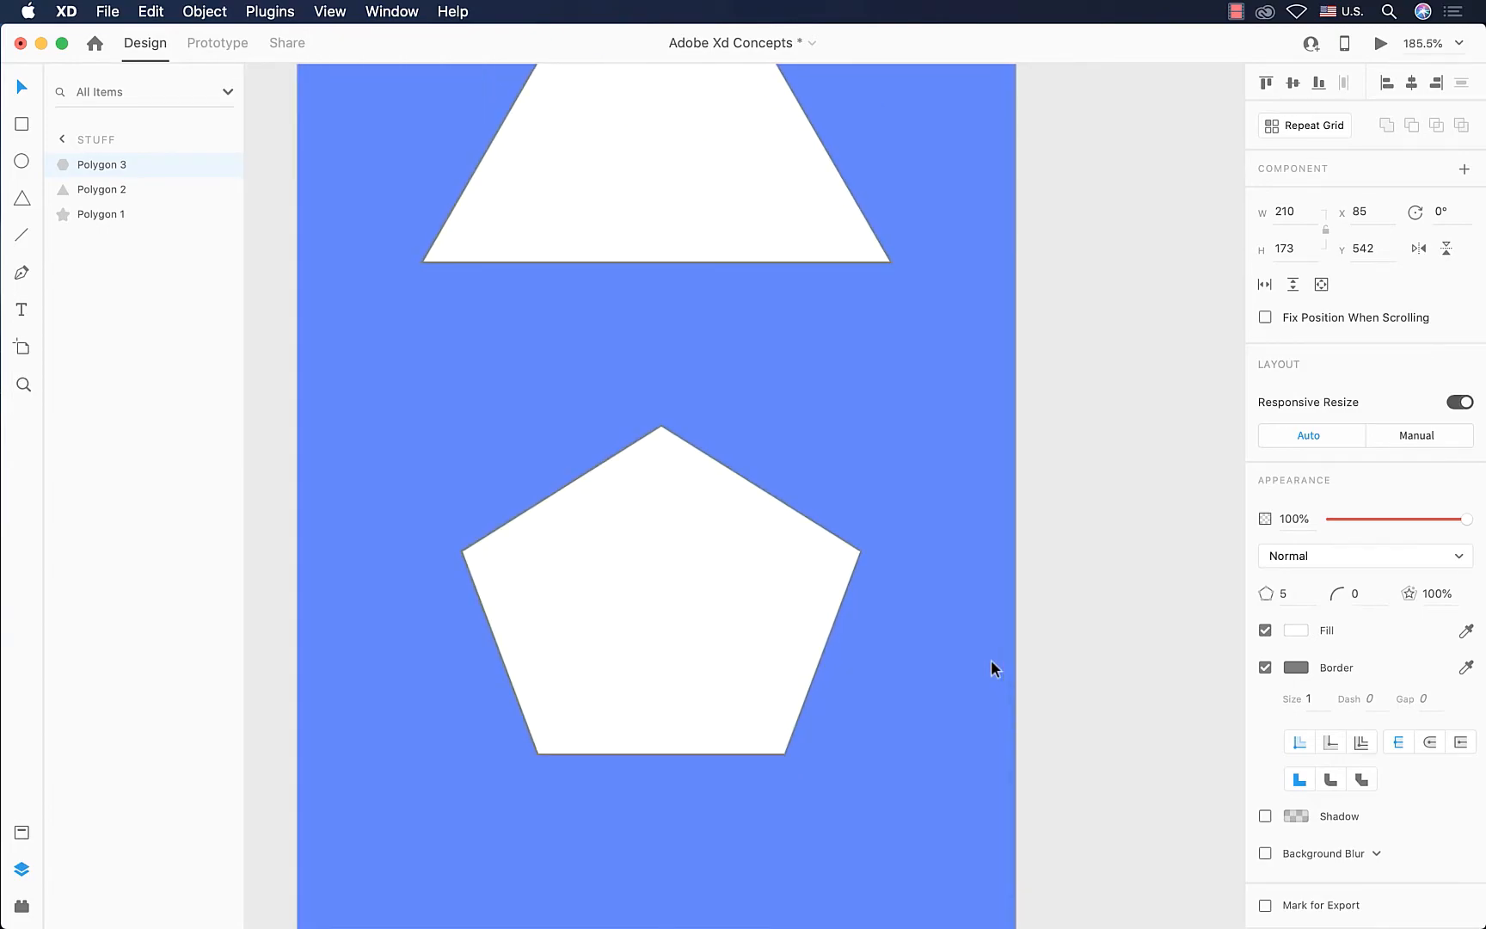
scroll(991, 664, left, 3)
scroll(992, 662, up, 1)
scroll(992, 662, left, 1)
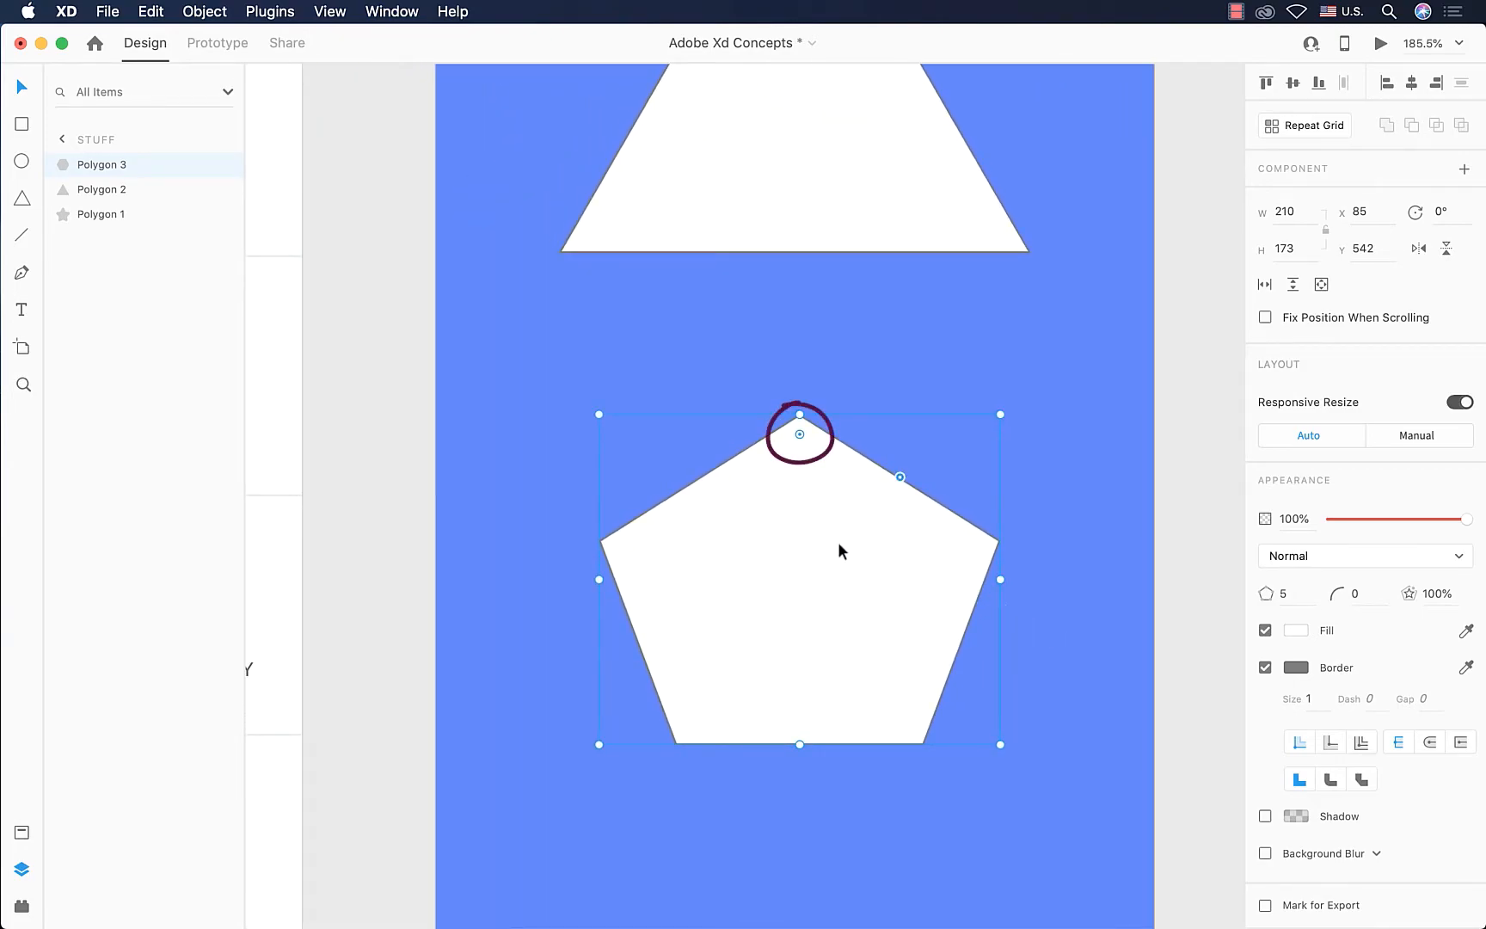
mouse_move(800, 436)
mouse_down()
mouse_move(797, 518)
mouse_move(805, 433)
mouse_move(787, 466)
mouse_move(802, 439)
mouse_up()
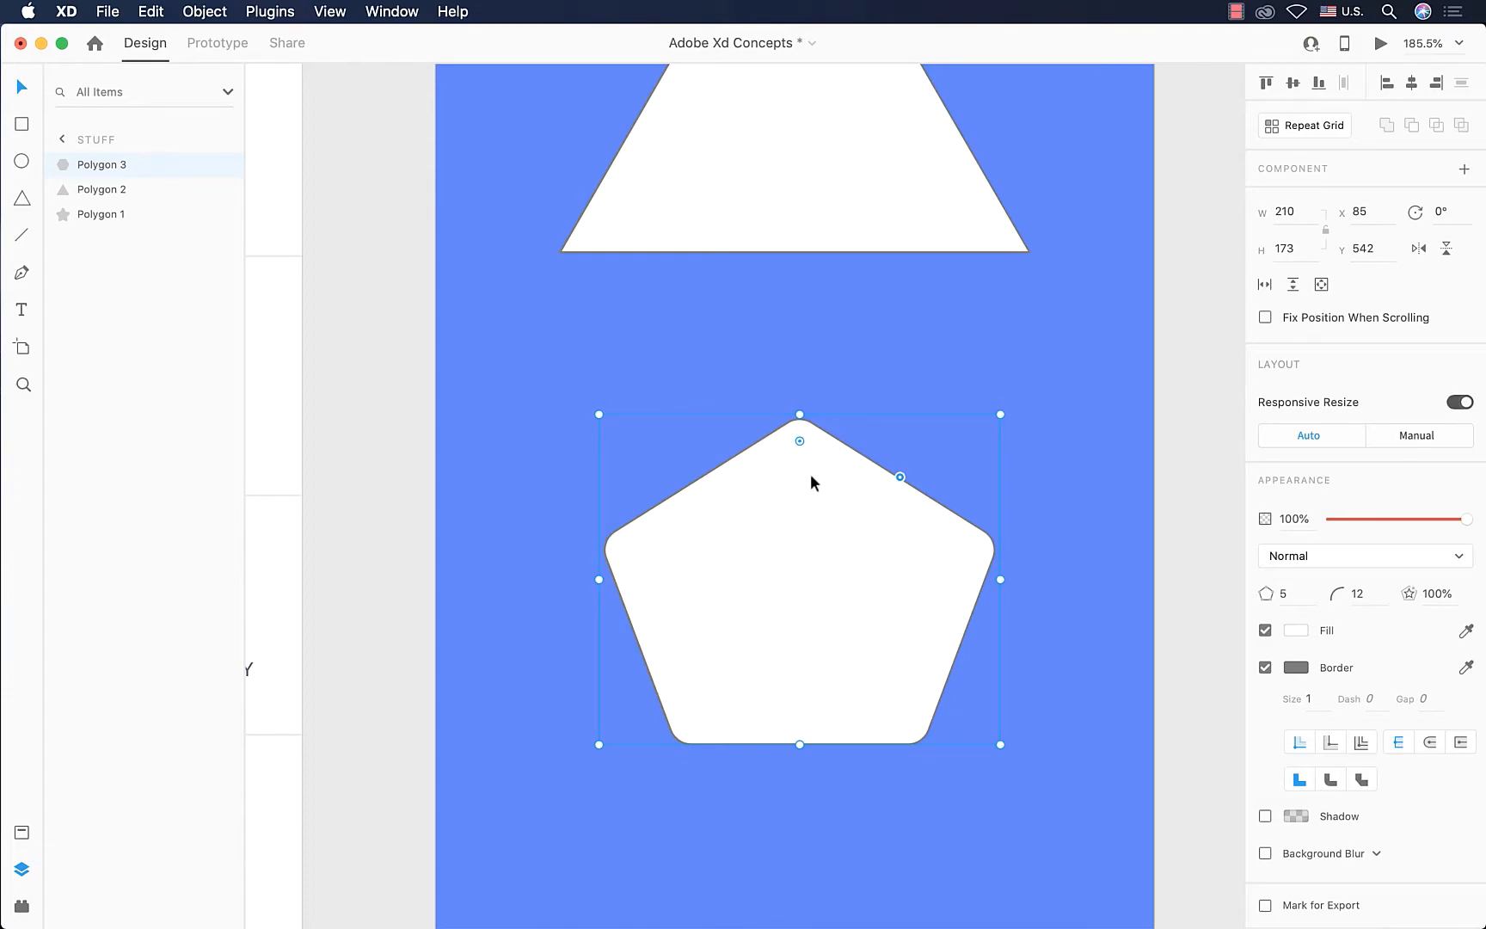
Step: Try adjusting the rounded pentagon's star ratio directly on the artboard
scroll(909, 487, up, 5)
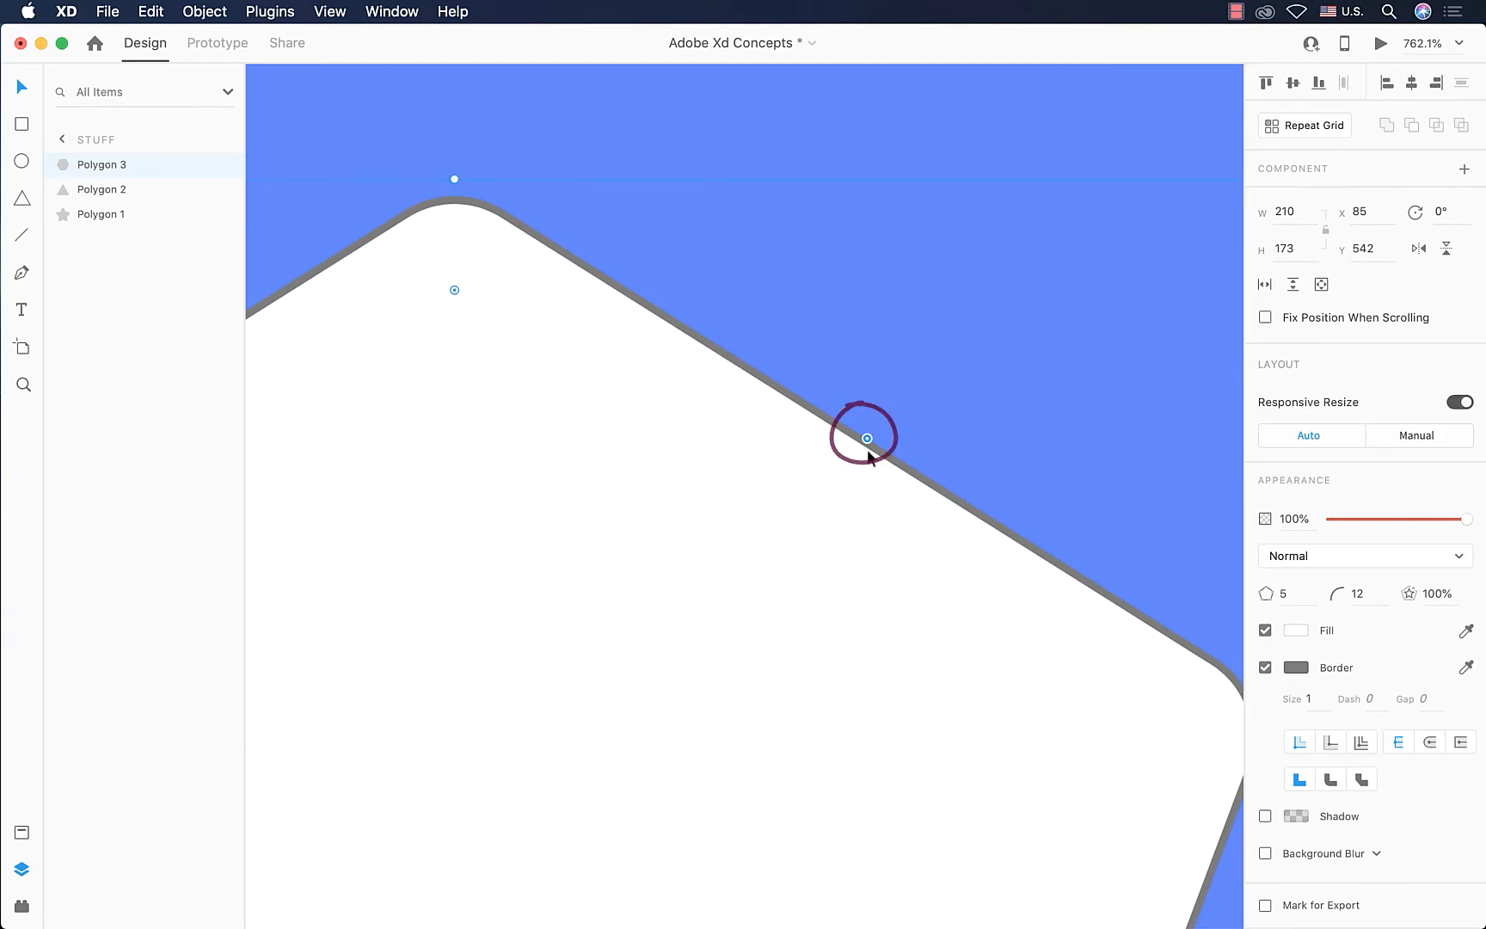
scroll(867, 449, down, 5)
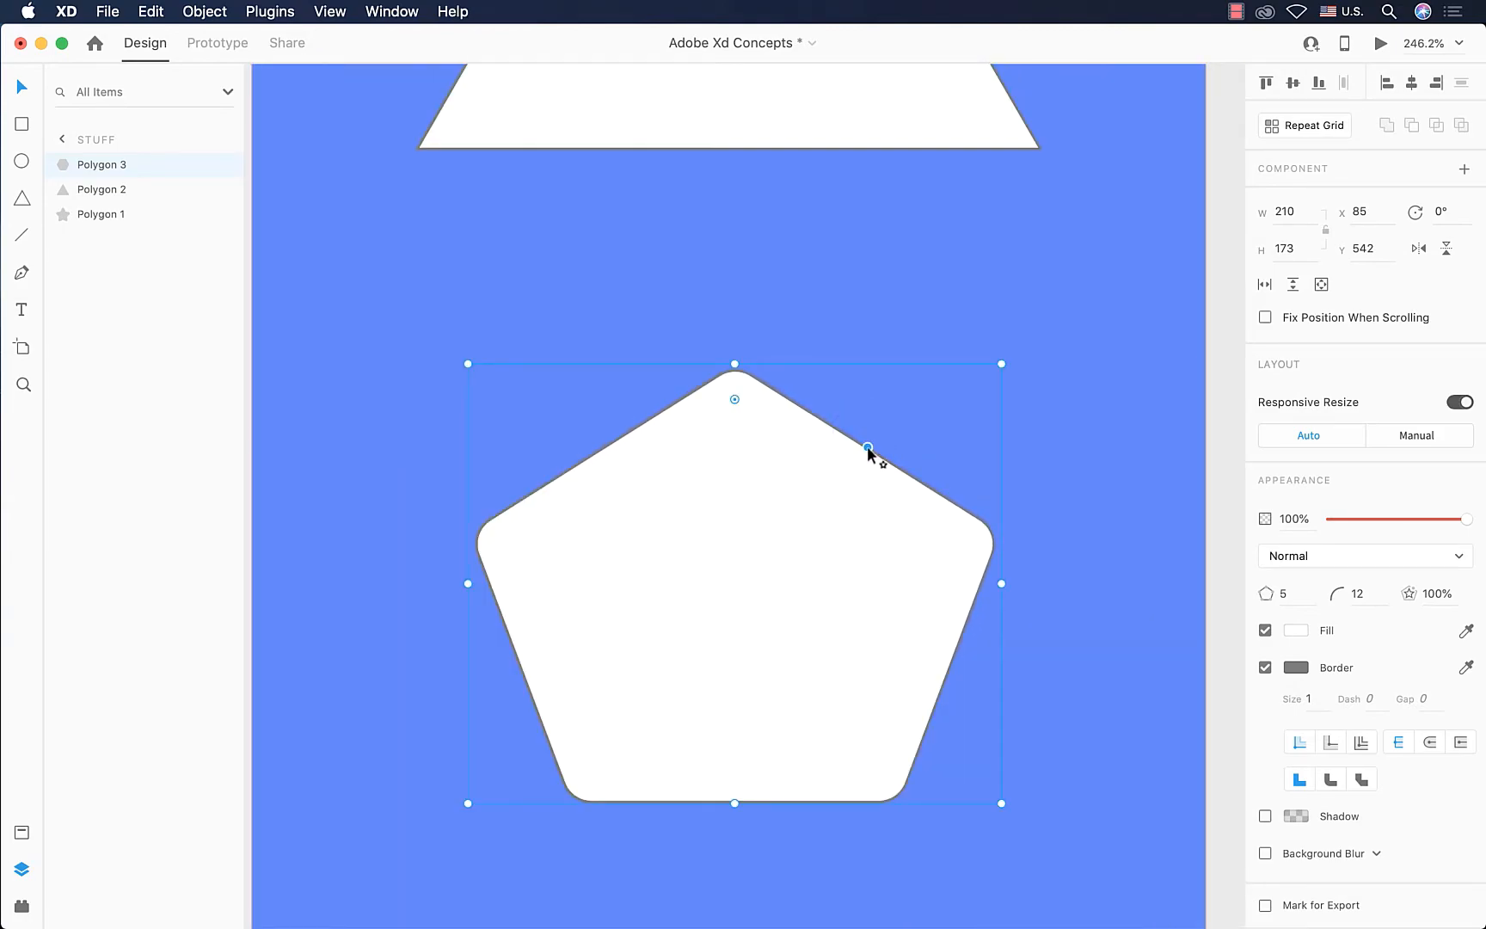
mouse_move(868, 448)
mouse_down()
mouse_move(789, 533)
mouse_move(882, 474)
mouse_move(731, 572)
mouse_move(919, 462)
mouse_up()
scroll(939, 476, down, 5)
scroll(939, 476, up, 2)
scroll(931, 237, up, 2)
scroll(931, 237, right, 1)
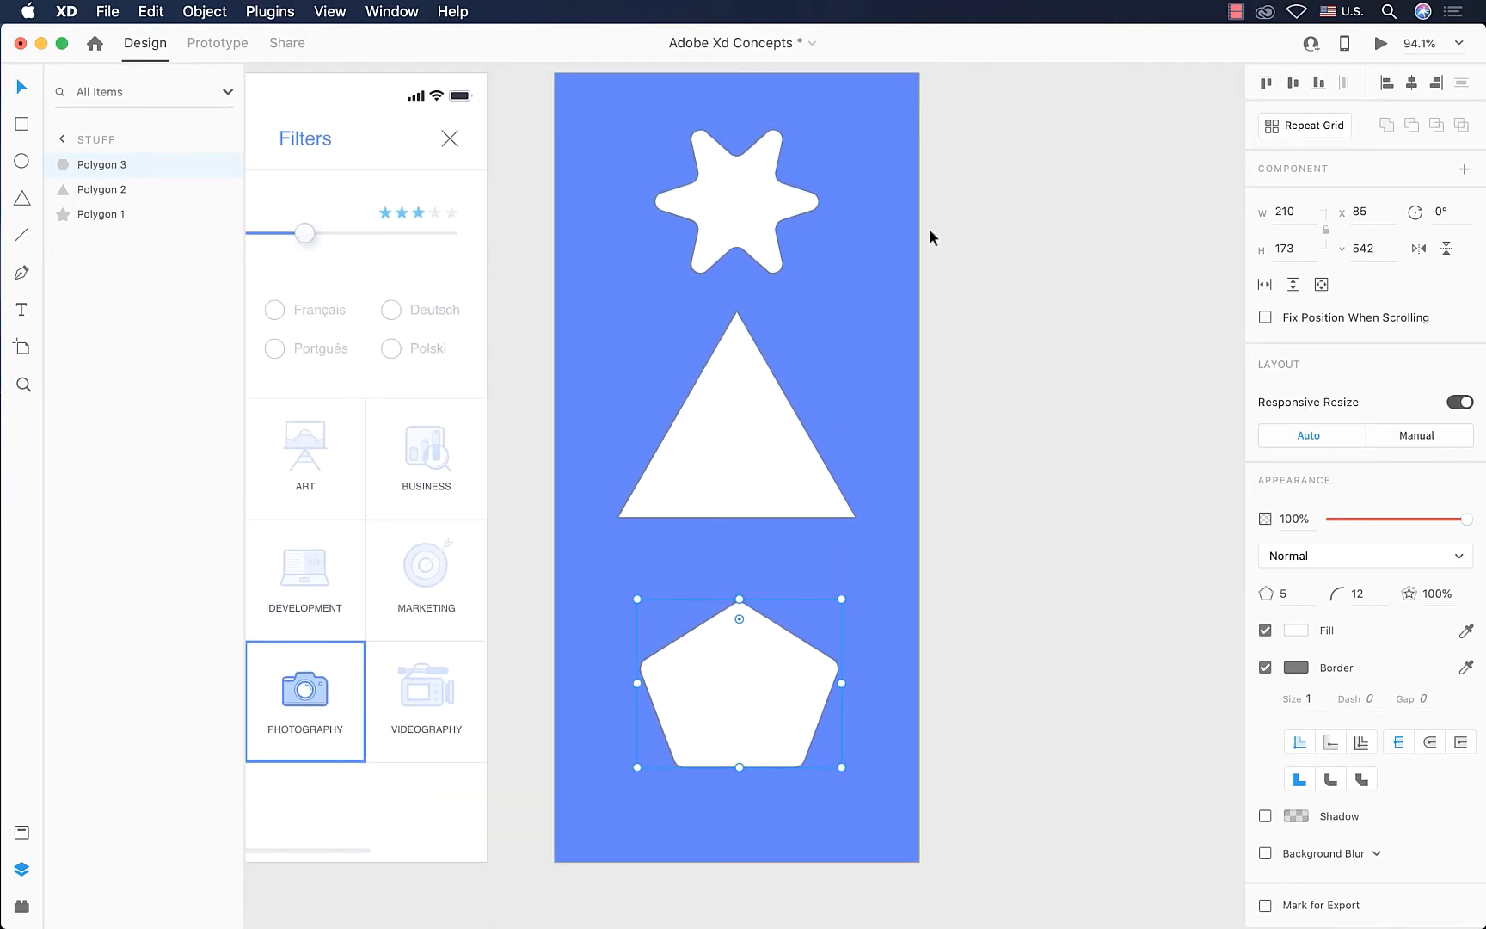
Step: Delete the star, triangle and pentagon together from the stuff artboard
drag(897, 200, 647, 841)
key(Delete)
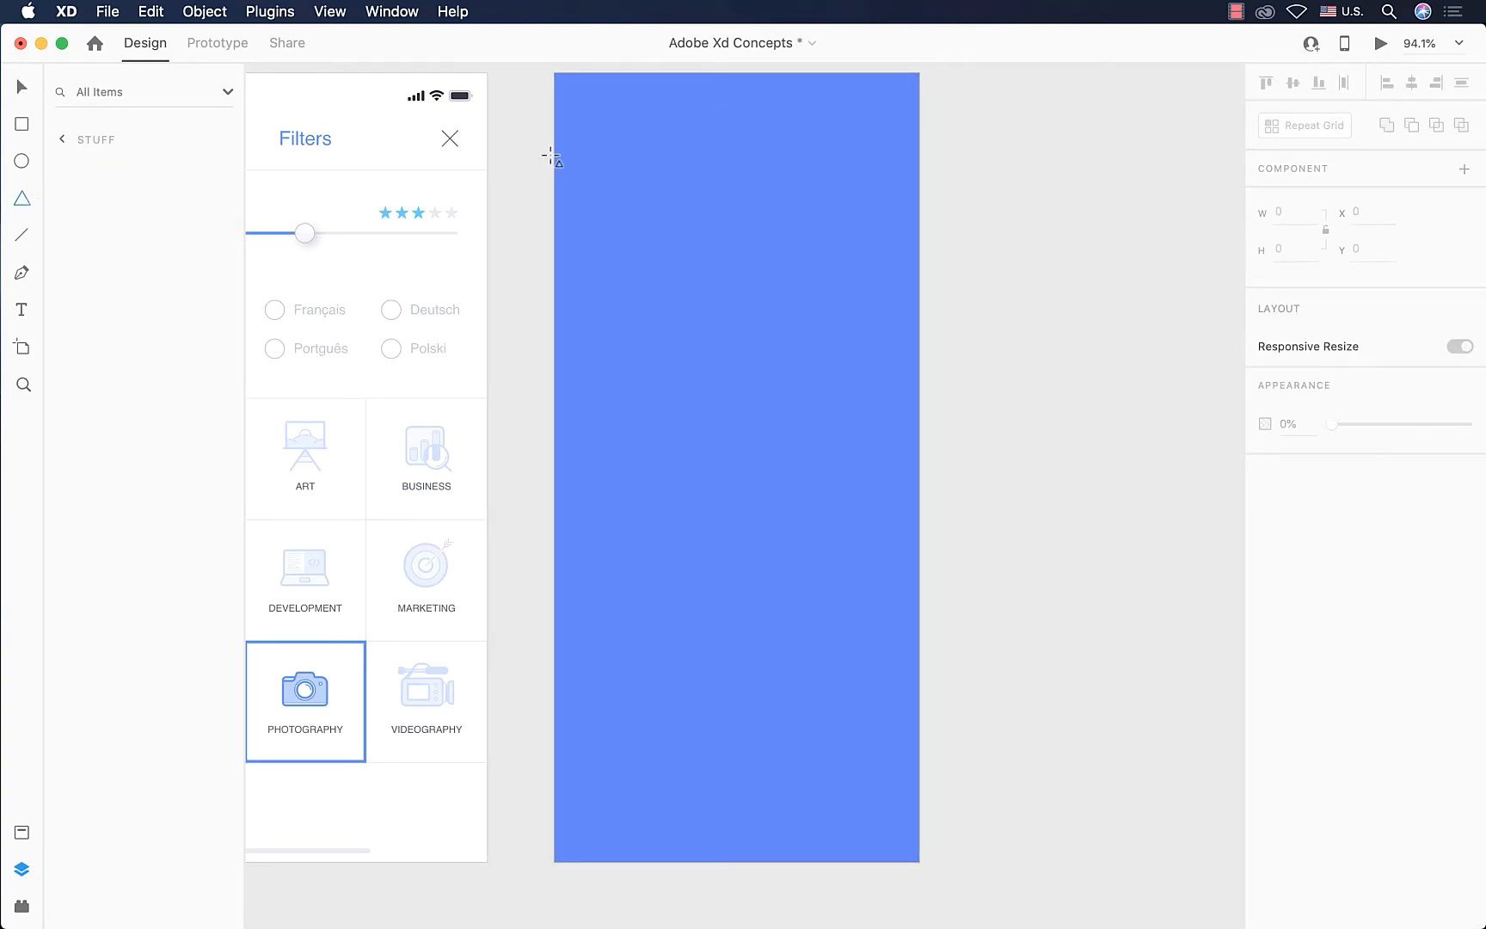
Step: Draw a regular pentagon about 212 by 202 in the upper part of the empty stuff artboard
scroll(584, 150, up, 5)
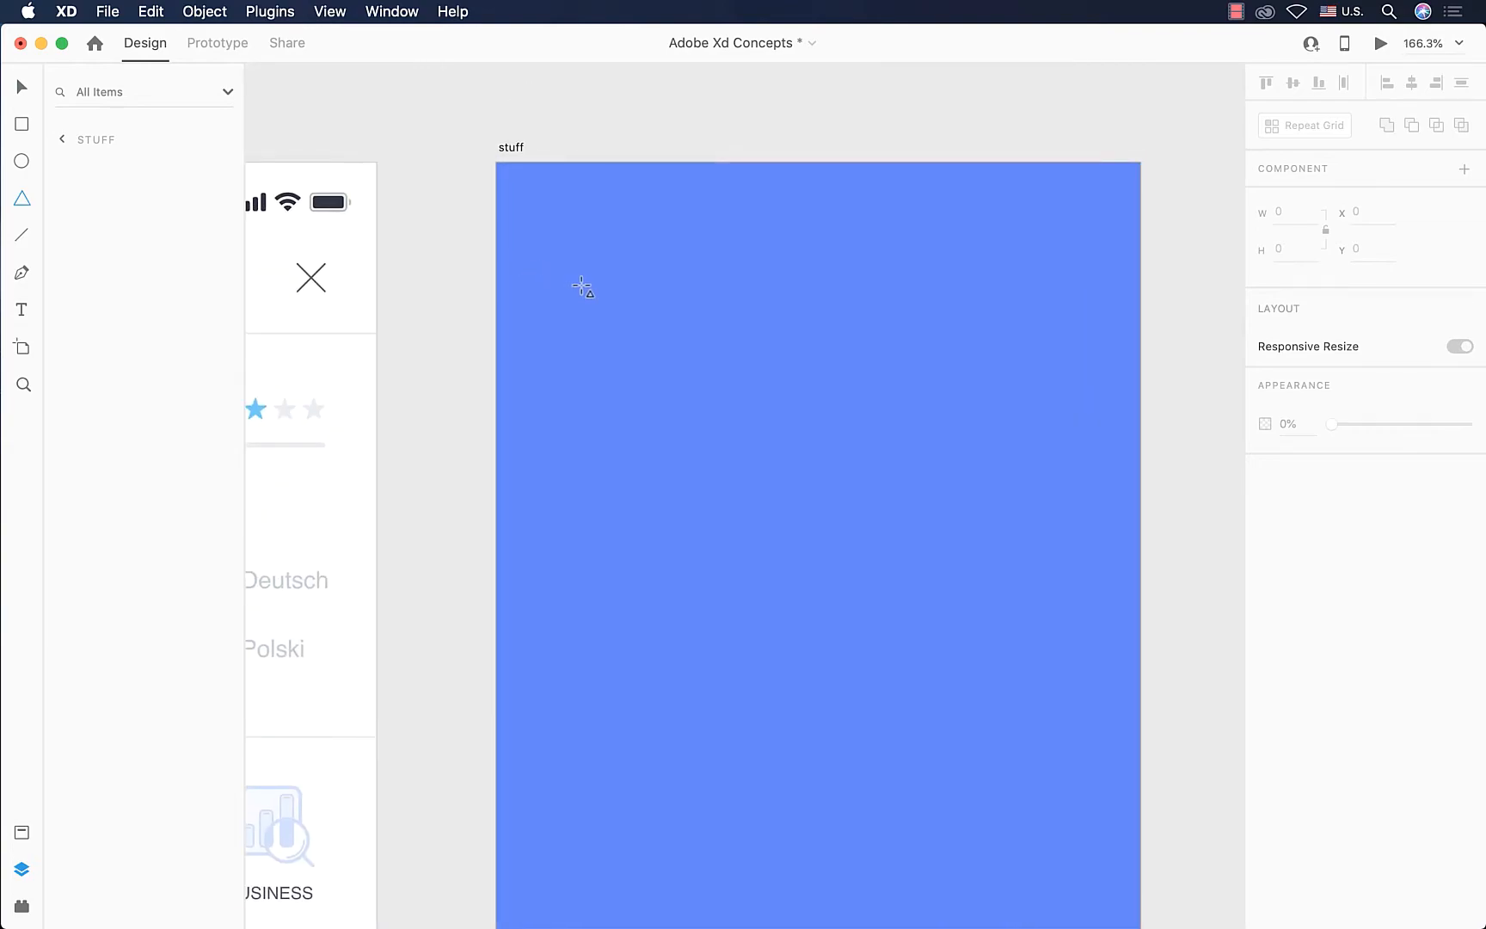
scroll(583, 287, left, 5)
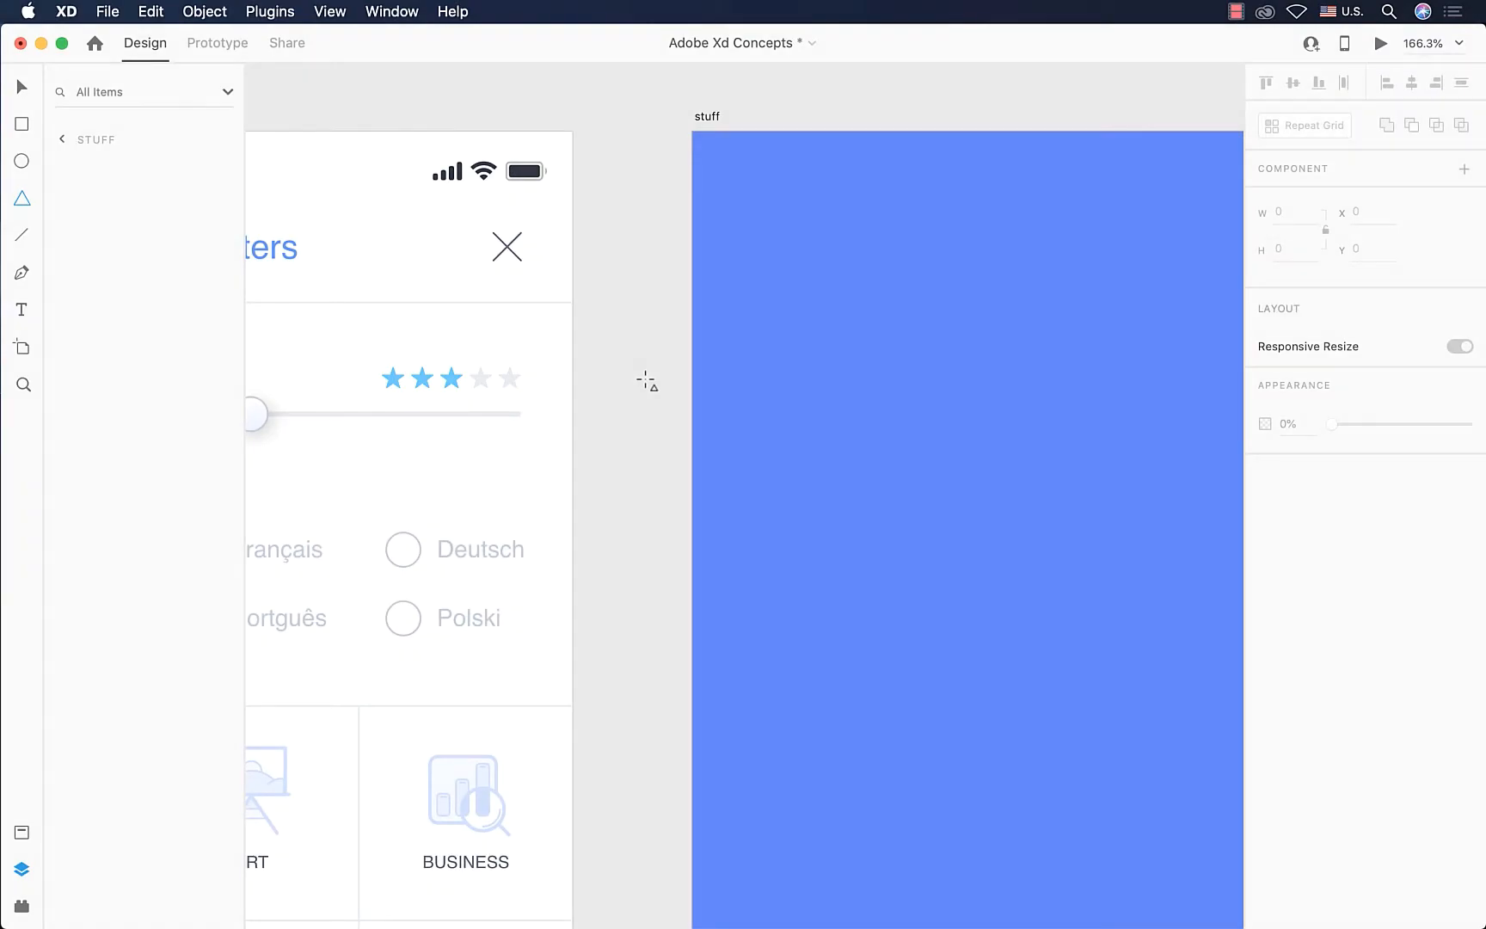
scroll(647, 383, right, 5)
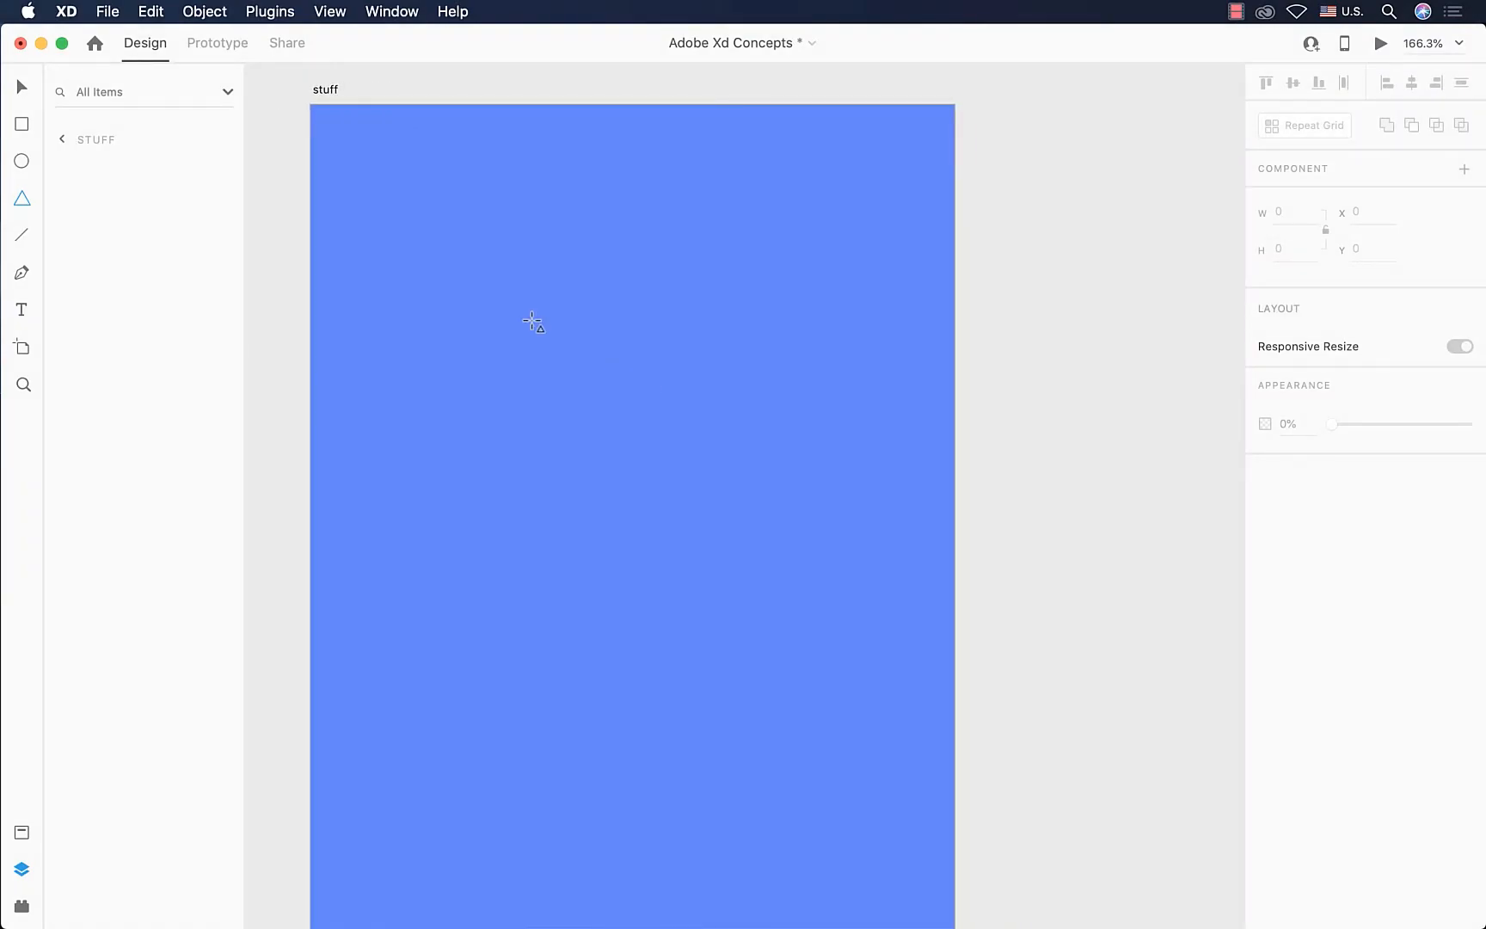
mouse_move(408, 210)
mouse_down()
mouse_move(514, 345)
mouse_move(856, 564)
mouse_move(786, 561)
mouse_move(886, 614)
mouse_move(747, 541)
mouse_move(790, 591)
mouse_move(786, 551)
mouse_move(676, 444)
mouse_move(818, 588)
mouse_move(786, 534)
mouse_move(674, 455)
mouse_move(907, 545)
mouse_move(916, 491)
mouse_move(879, 591)
mouse_move(777, 504)
mouse_move(790, 577)
mouse_up()
key(Up)
key(Up)
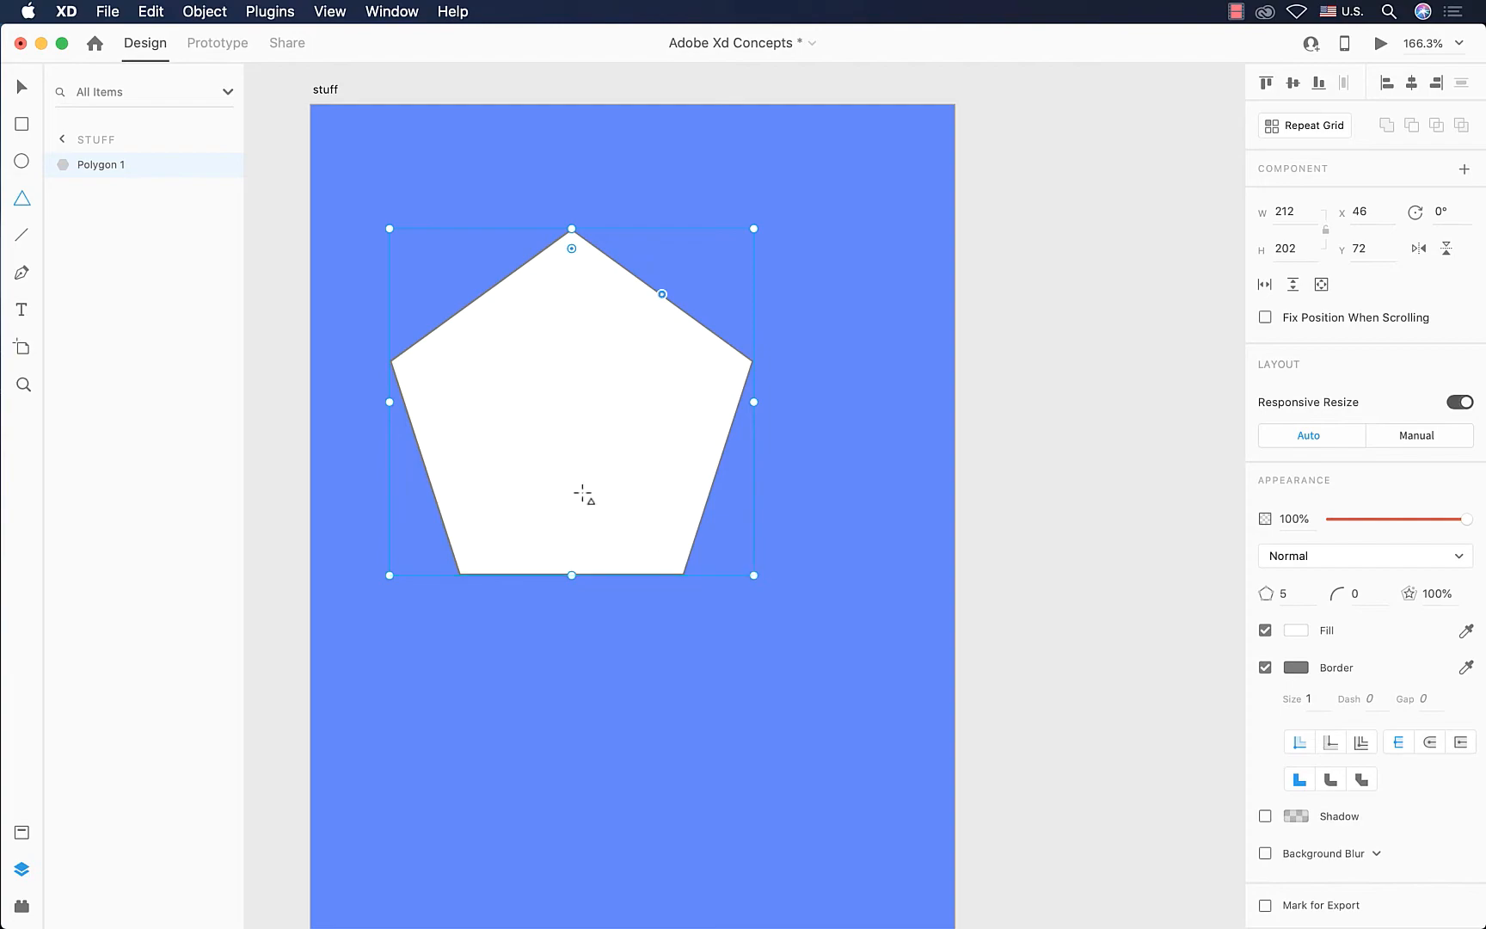
Step: Move the pentagon to about X 82, Y 47 on the artboard
scroll(544, 464, up, 3)
scroll(545, 465, left, 2)
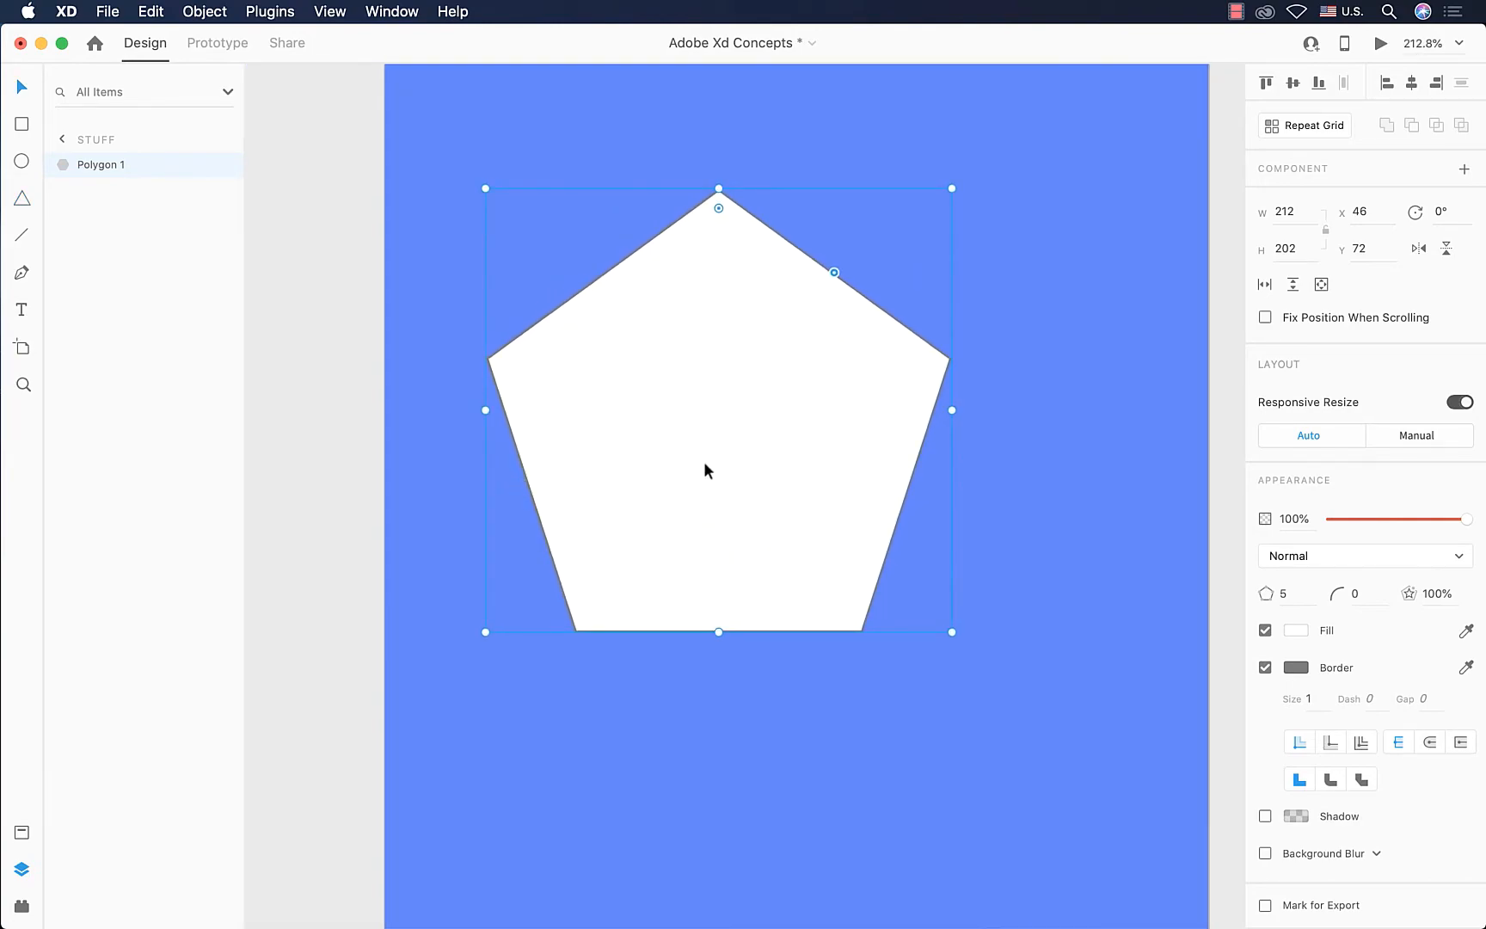
key(v)
scroll(684, 466, right, 2)
drag(651, 485, 730, 432)
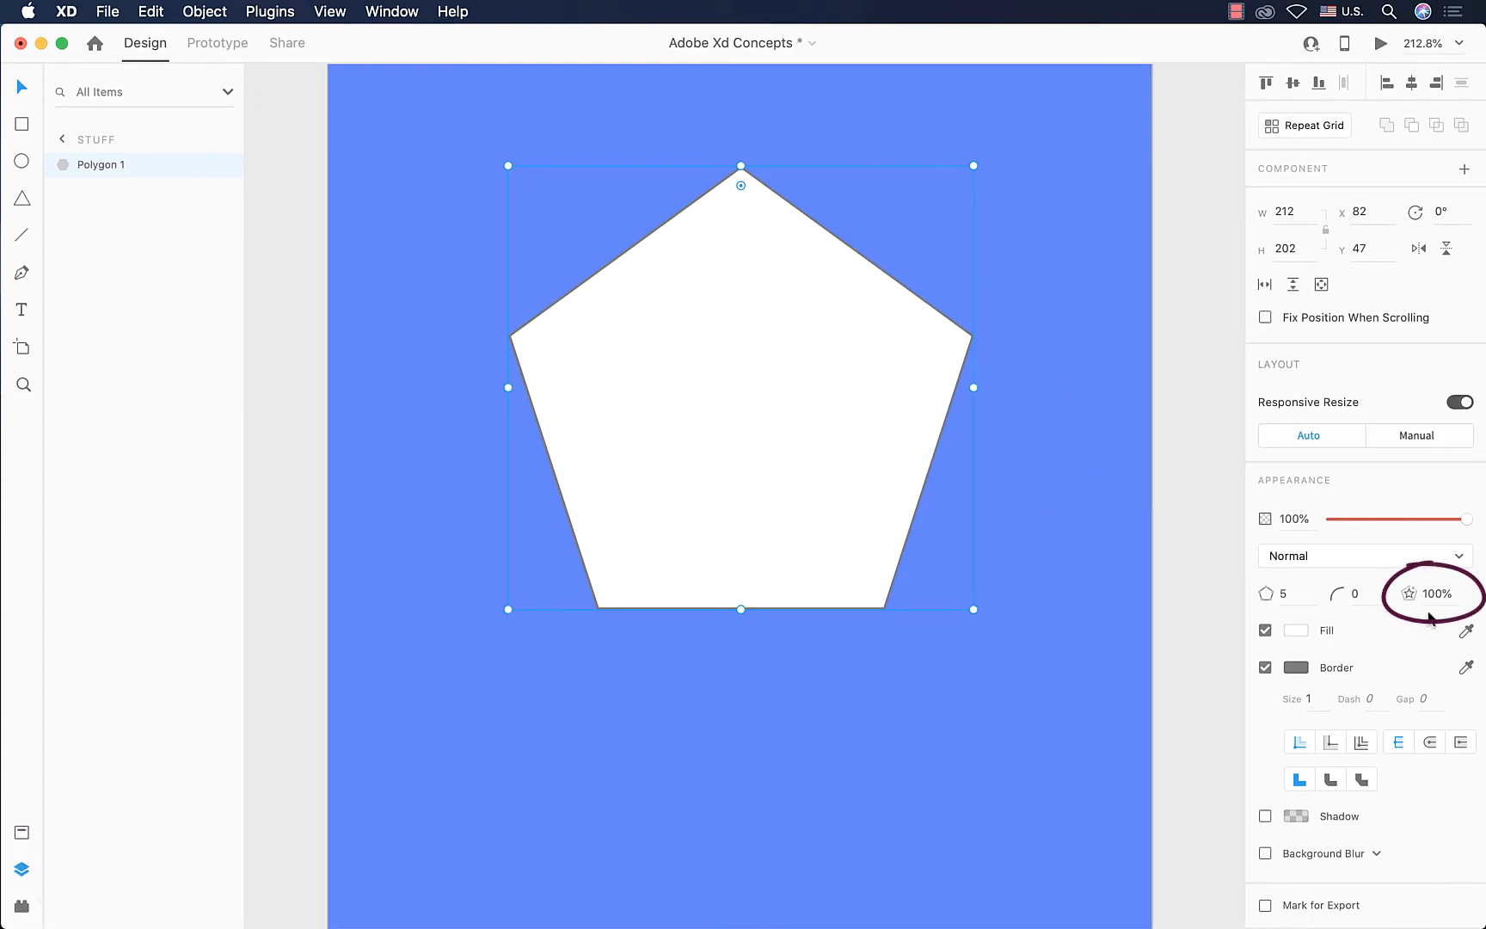
Step: Set the pentagon's star ratio to 50% to shape it into a five-pointed star
click(1453, 593)
text(50)
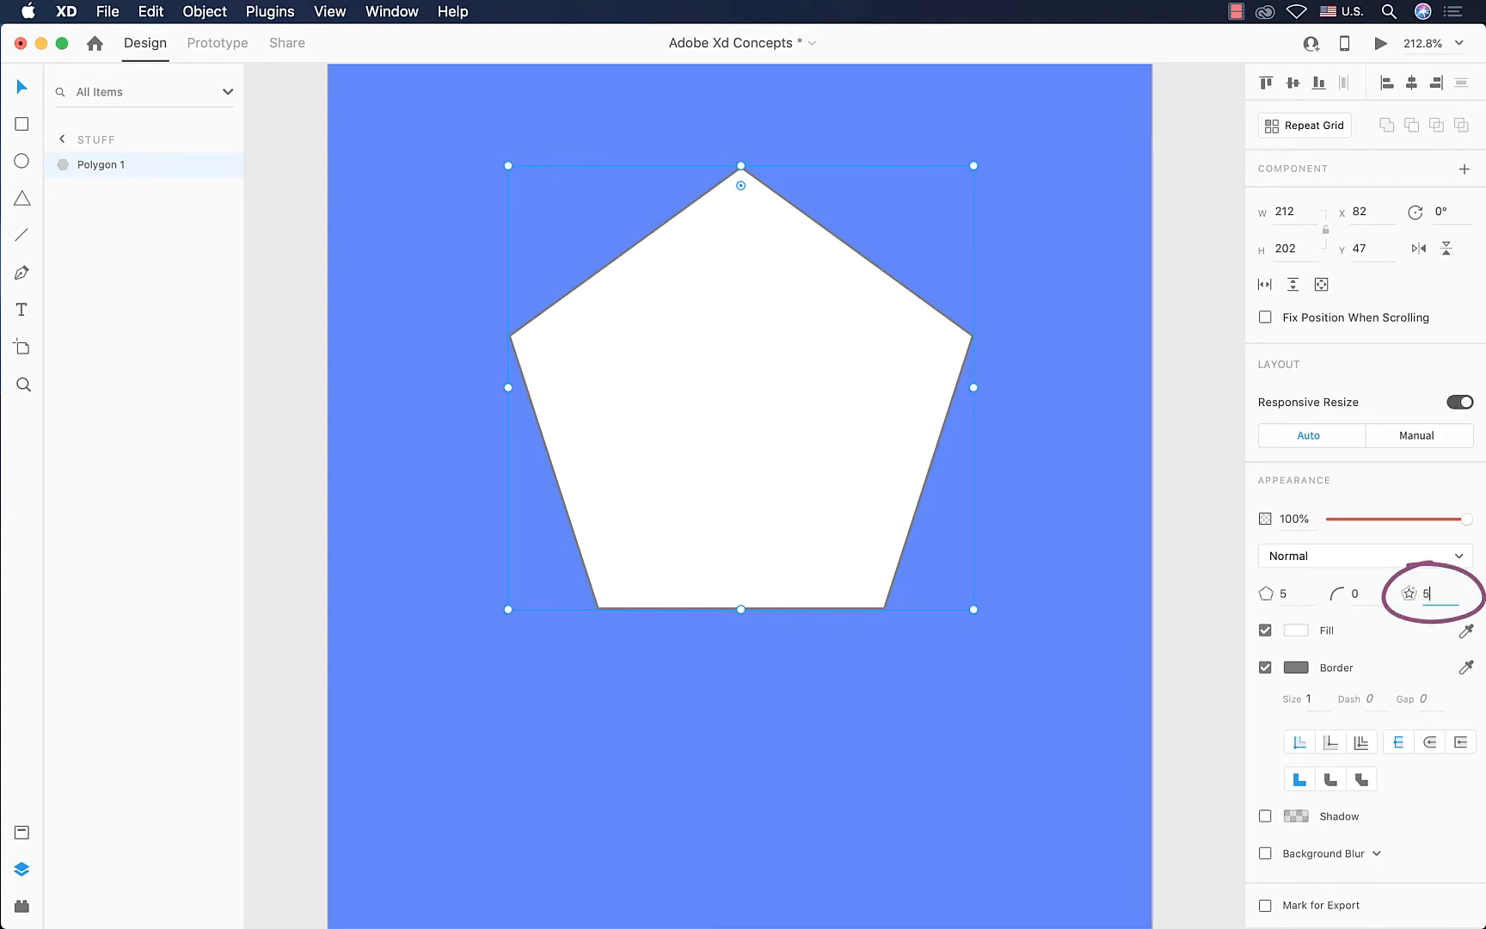
key(Return)
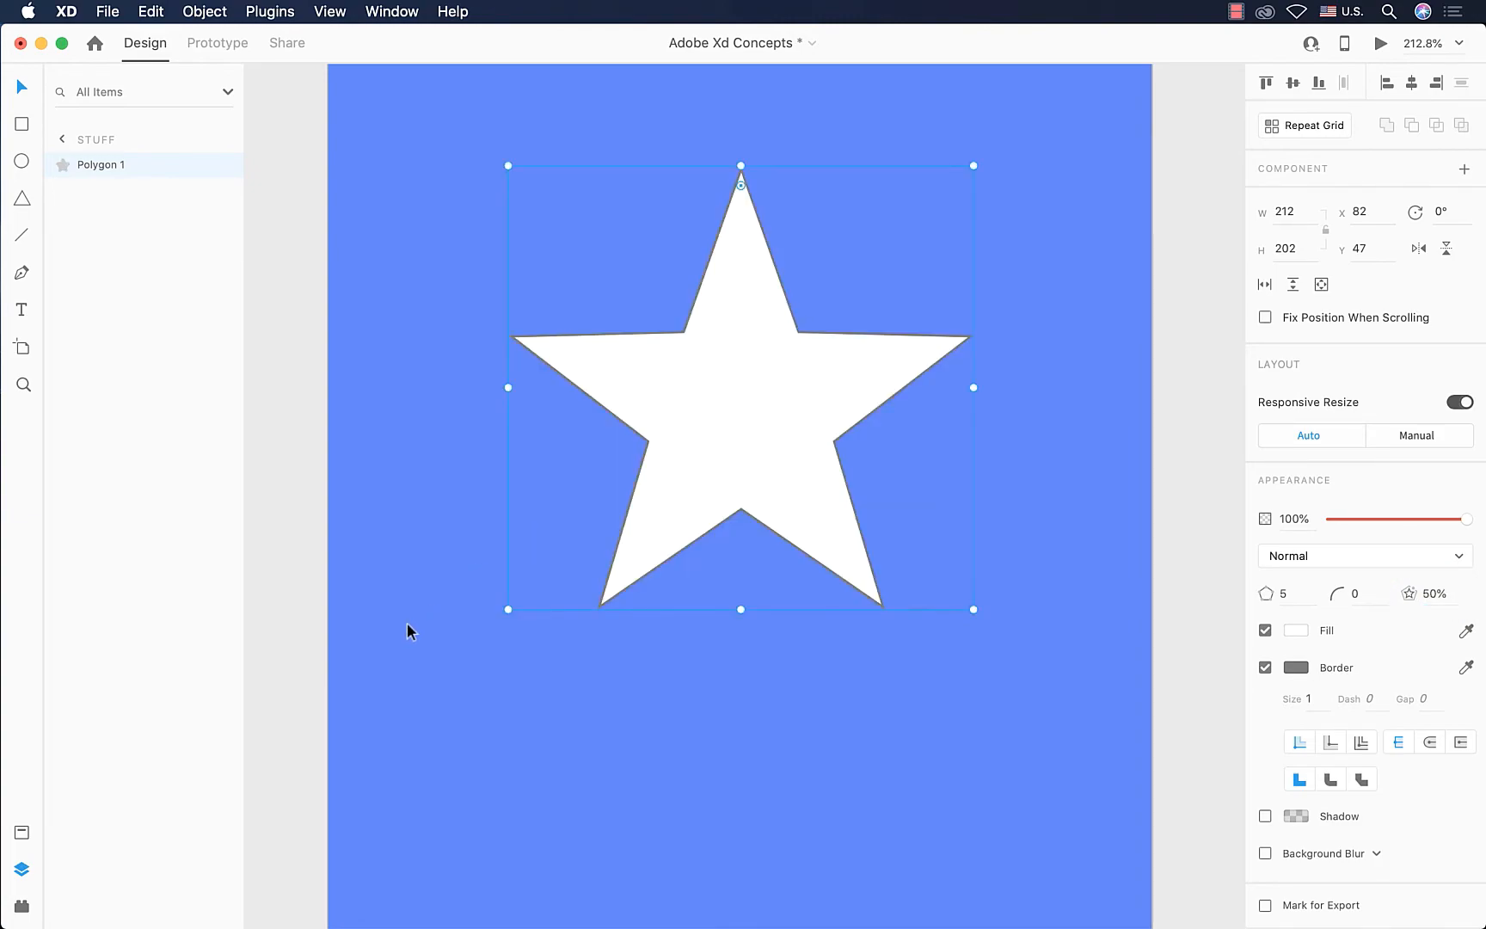
Step: Move the five-pointed star to about X 51, Y 46 on the artboard
key(super+minus)
scroll(407, 623, left, 3)
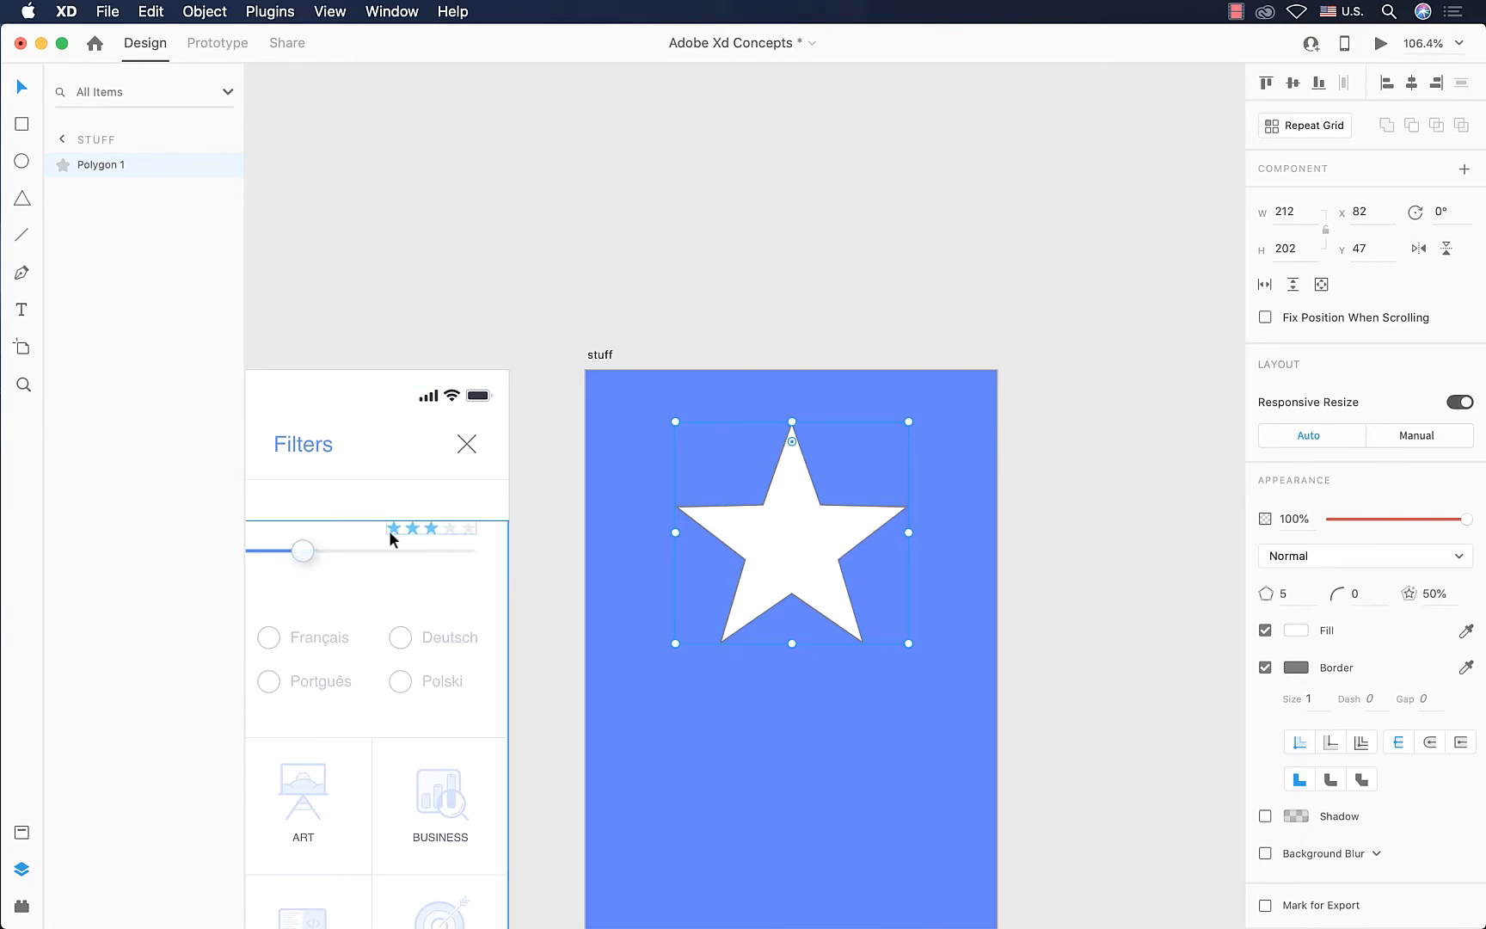
drag(775, 571, 741, 571)
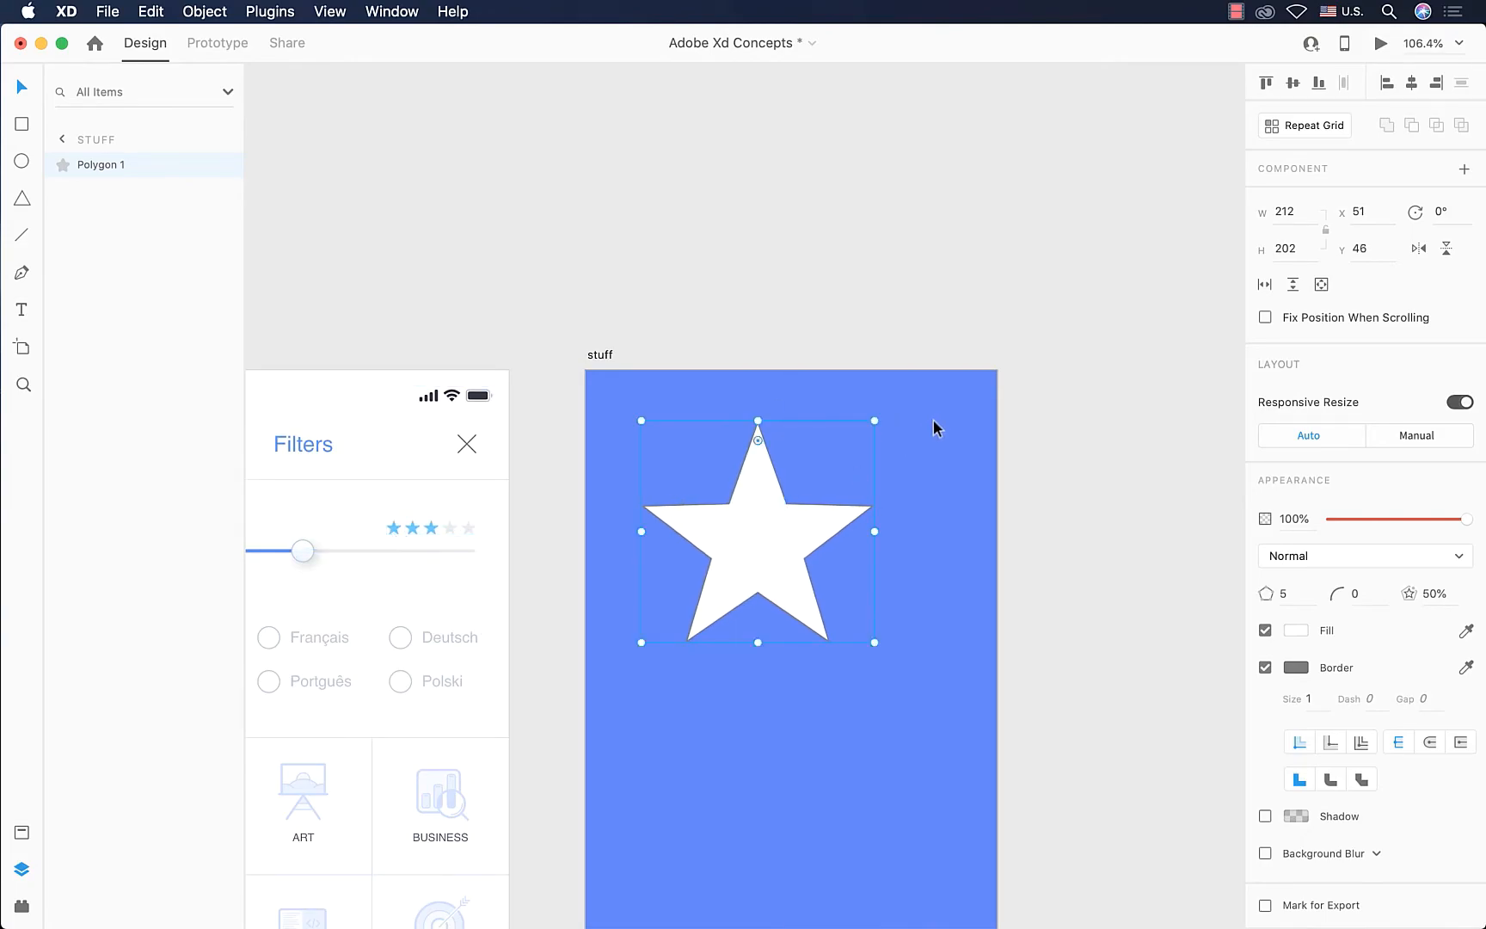
Step: Try shrinking the star to about 24 by 32 and repositioning it, and undo the moves and the resize
drag(873, 419, 669, 607)
scroll(667, 605, up, 5)
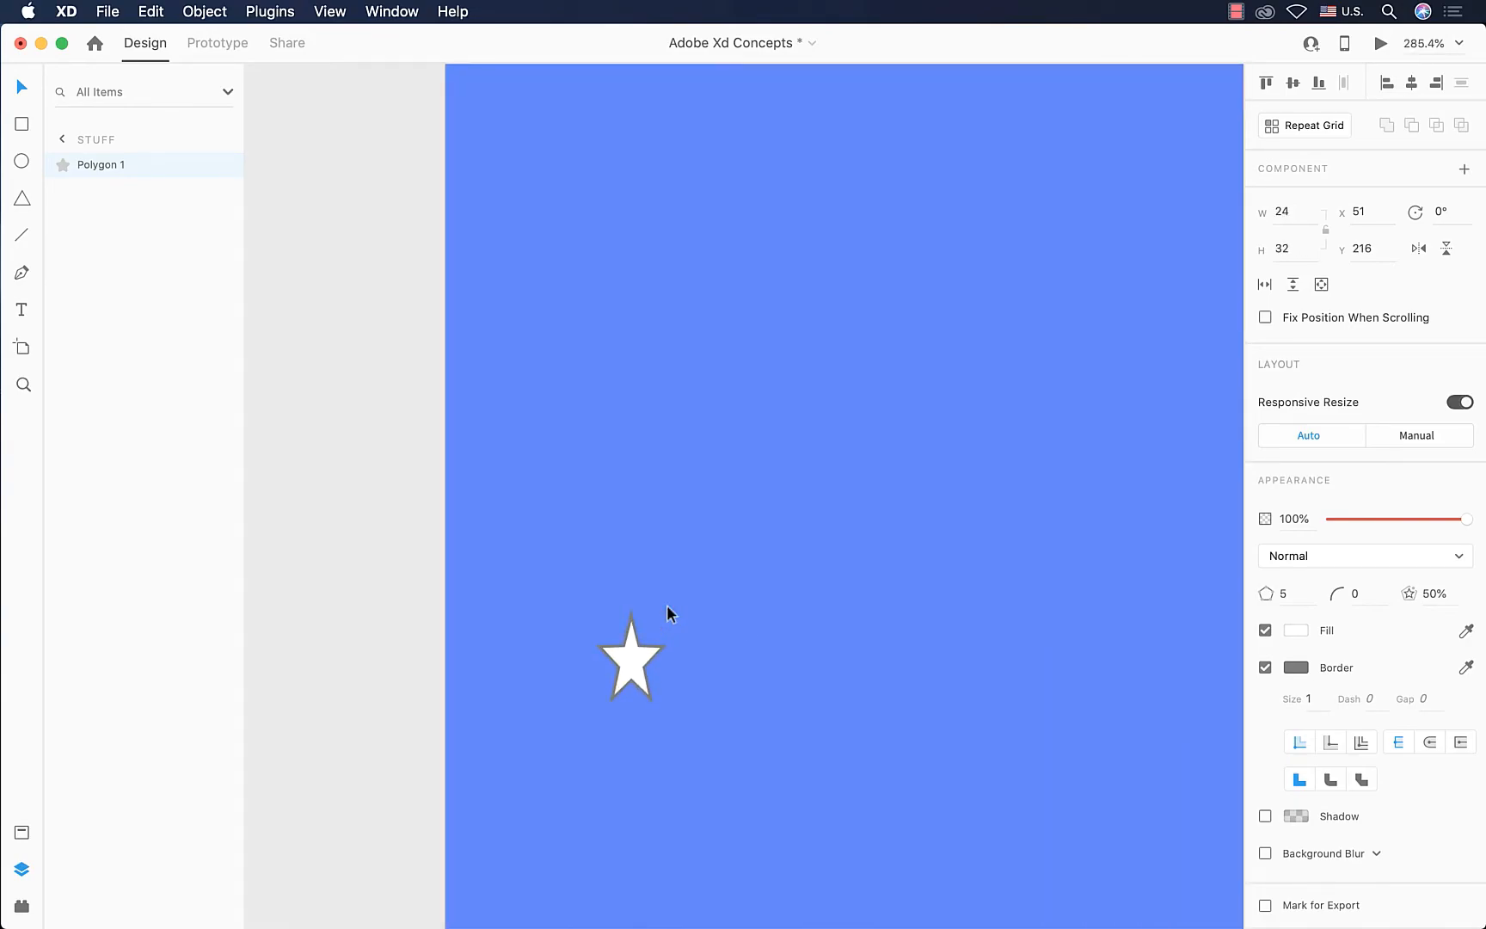
drag(636, 667, 592, 344)
scroll(592, 349, left, 5)
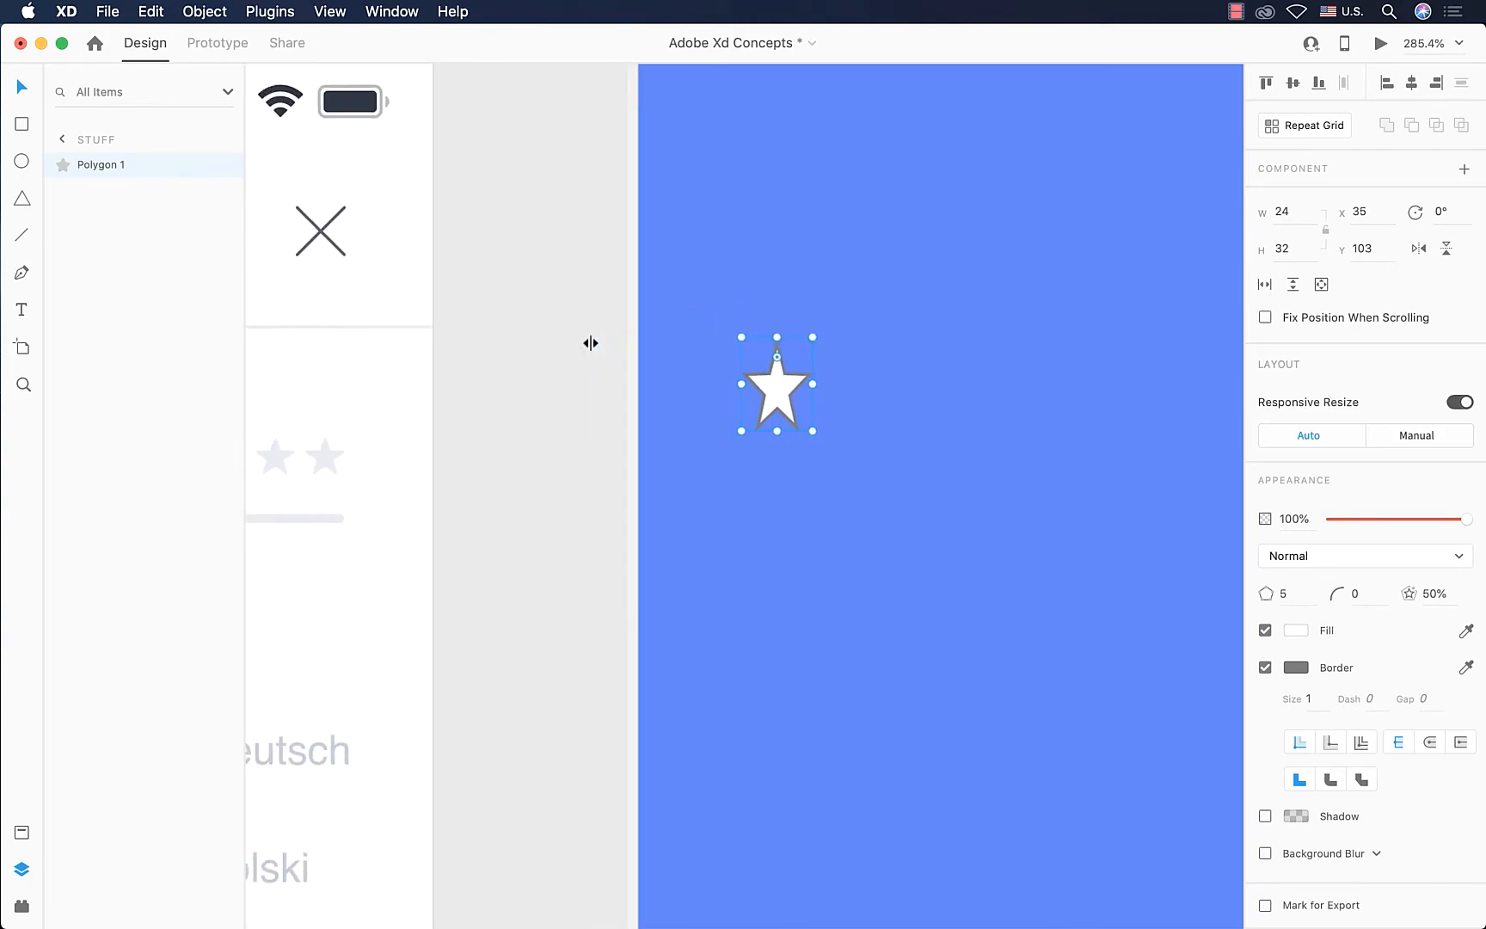
drag(886, 427, 834, 515)
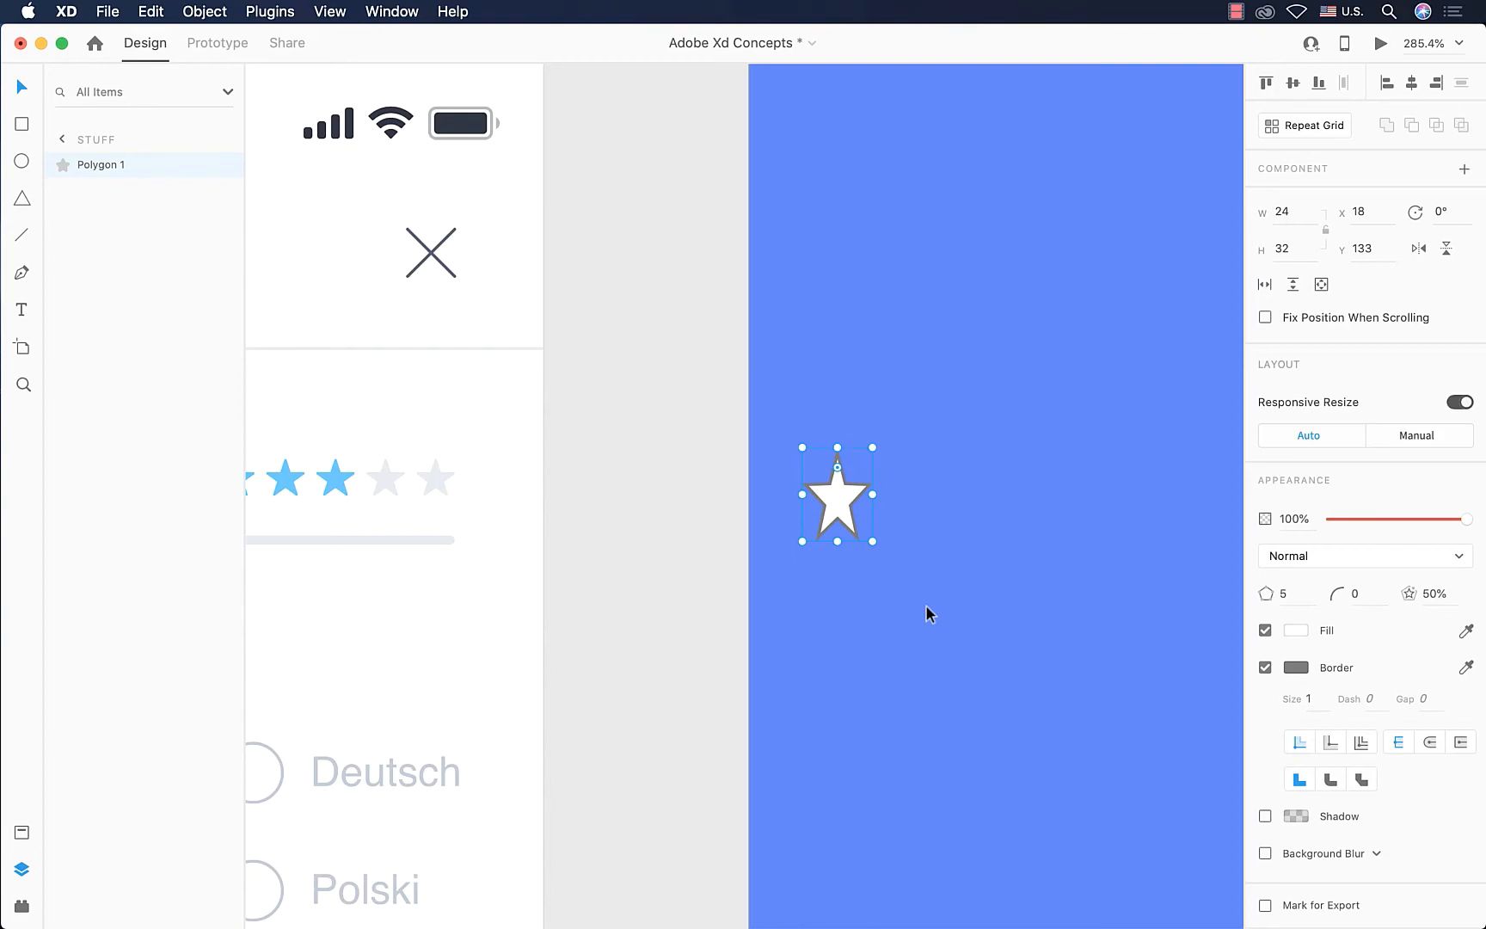
key(super+z)
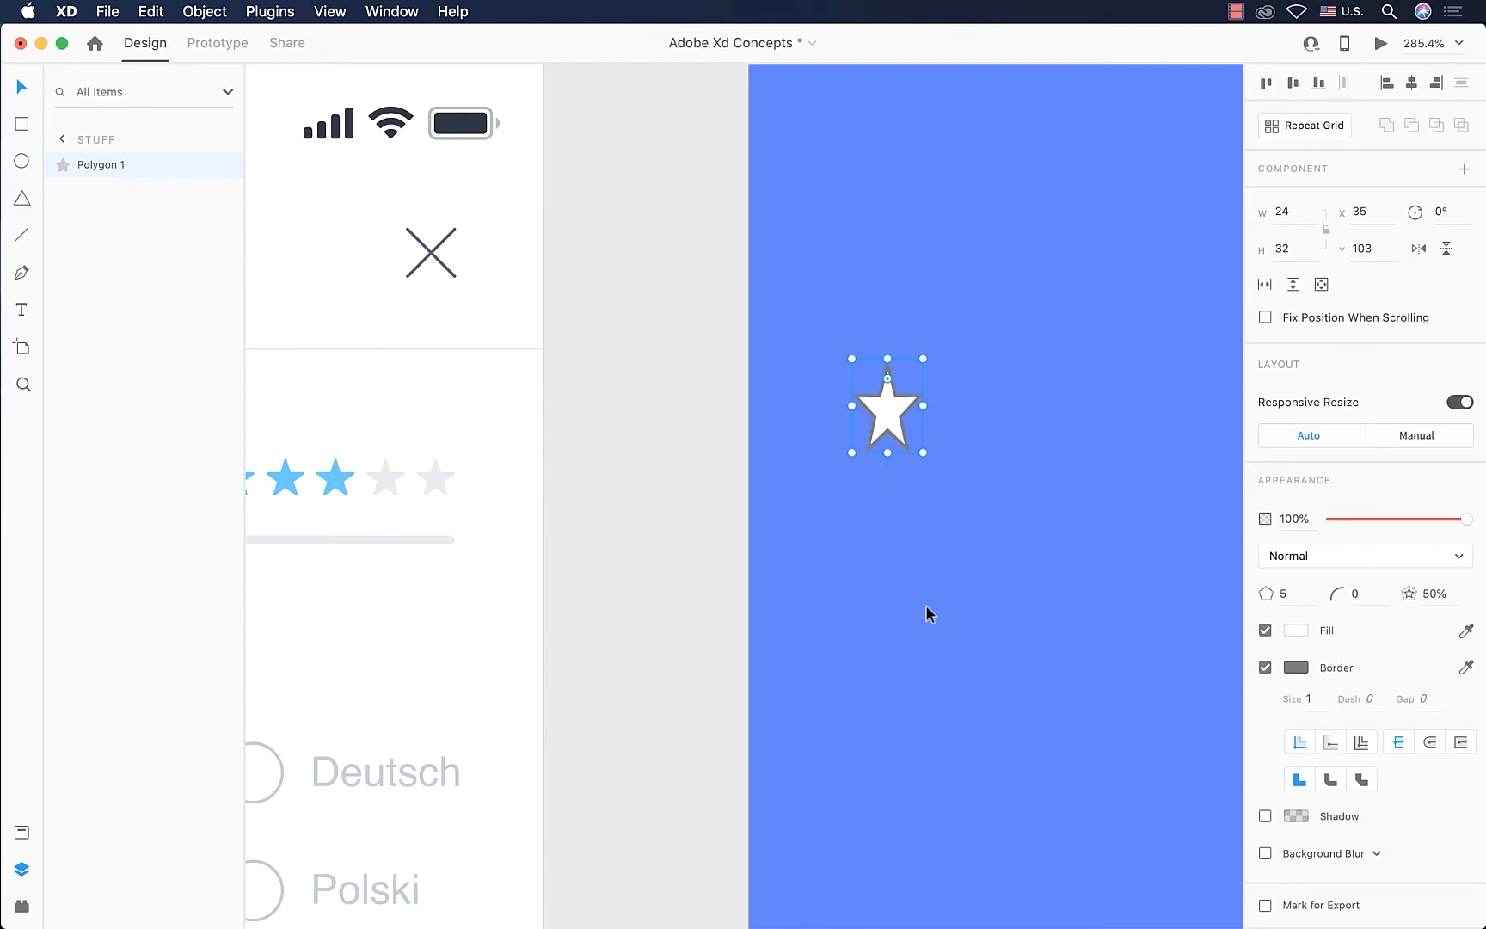
key(super+z)
key(super+z)
scroll(926, 604, down, 5)
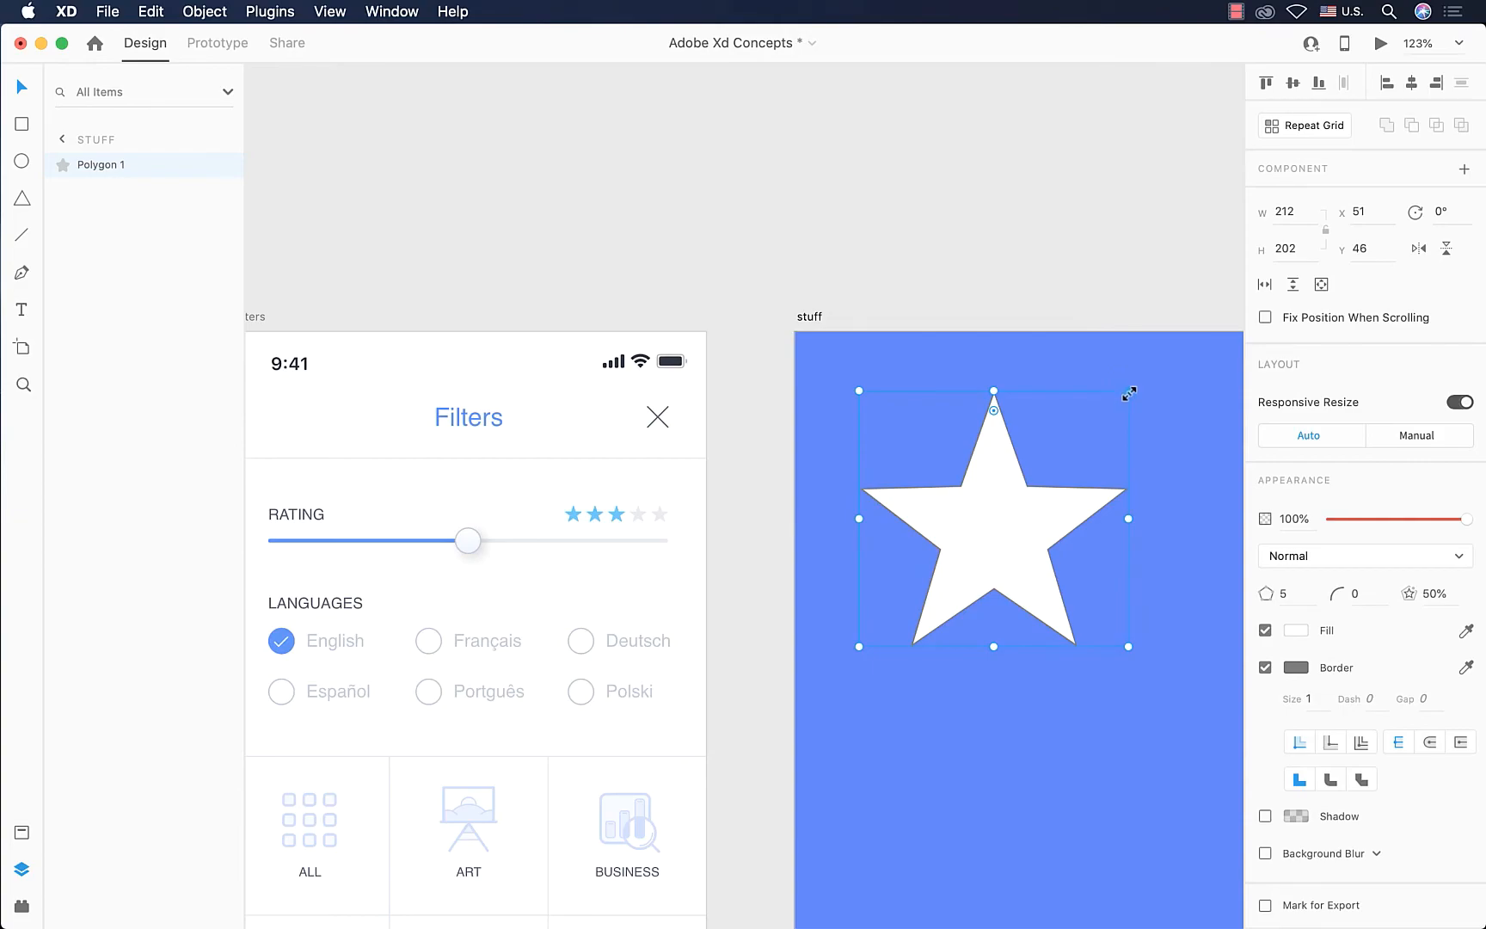
Step: Shrink the star proportionally to about 30 by 29 and move it to about X 33, Y 144
drag(1129, 393, 896, 560)
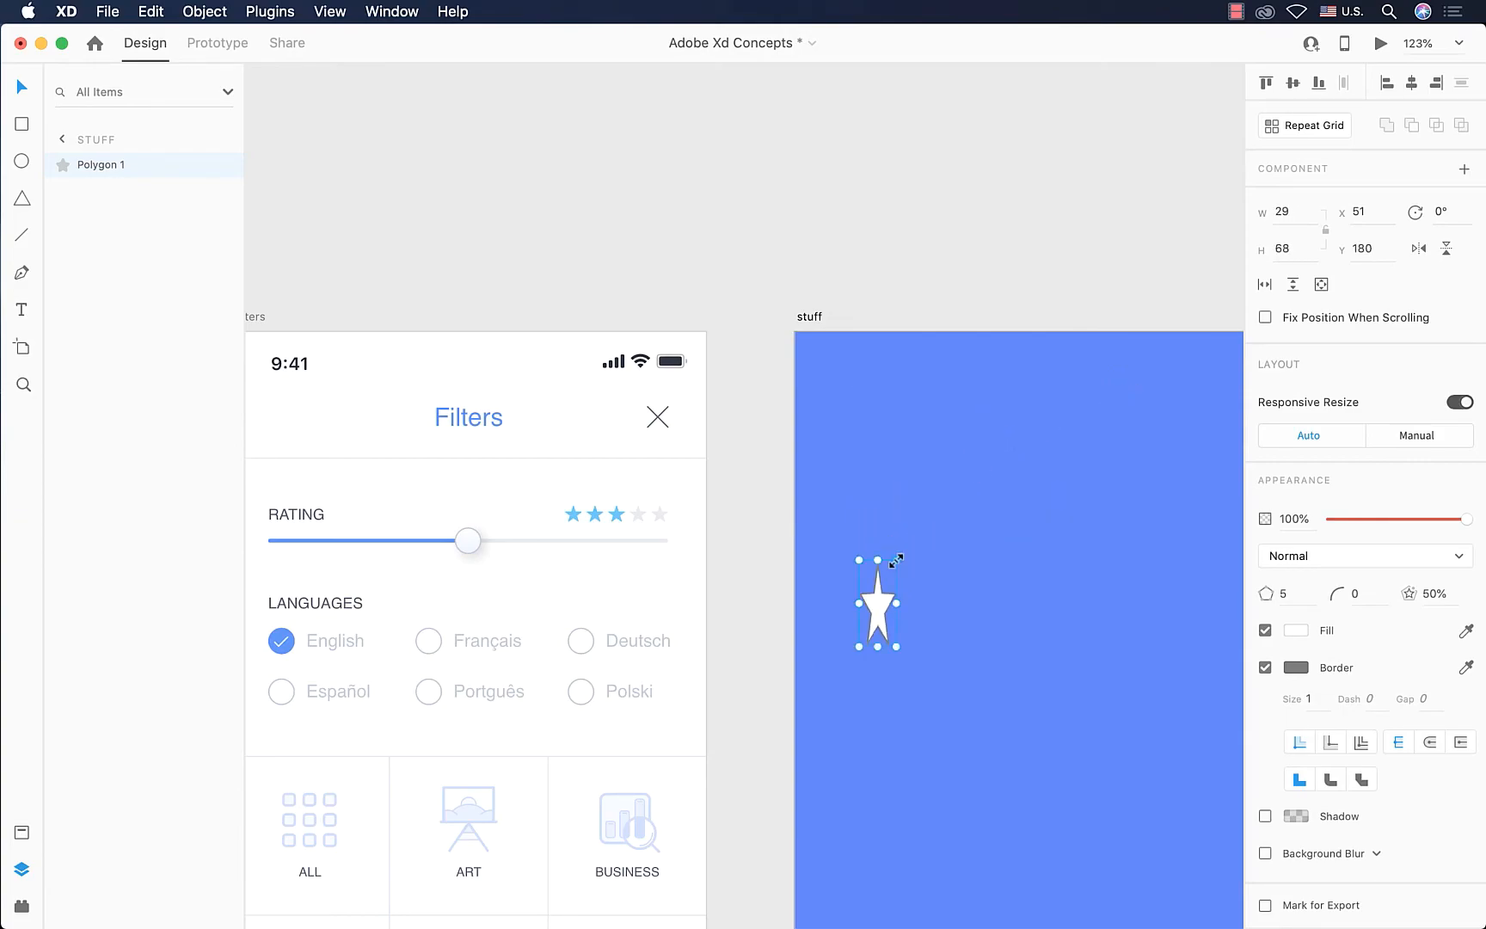
key(super+z)
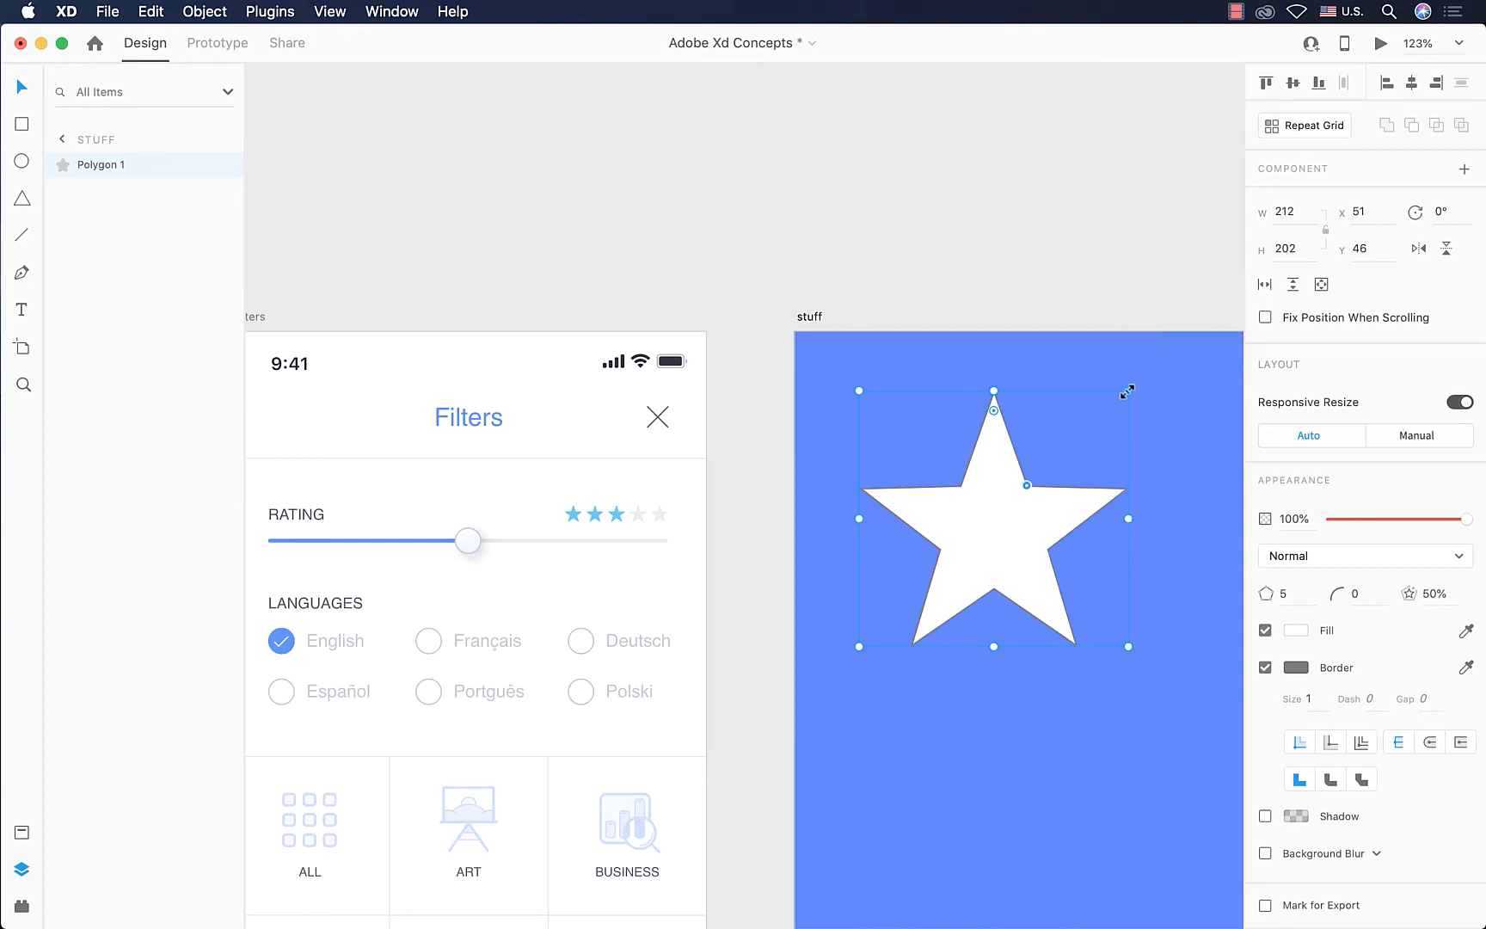
drag(1128, 392, 898, 573)
scroll(898, 573, up, 5)
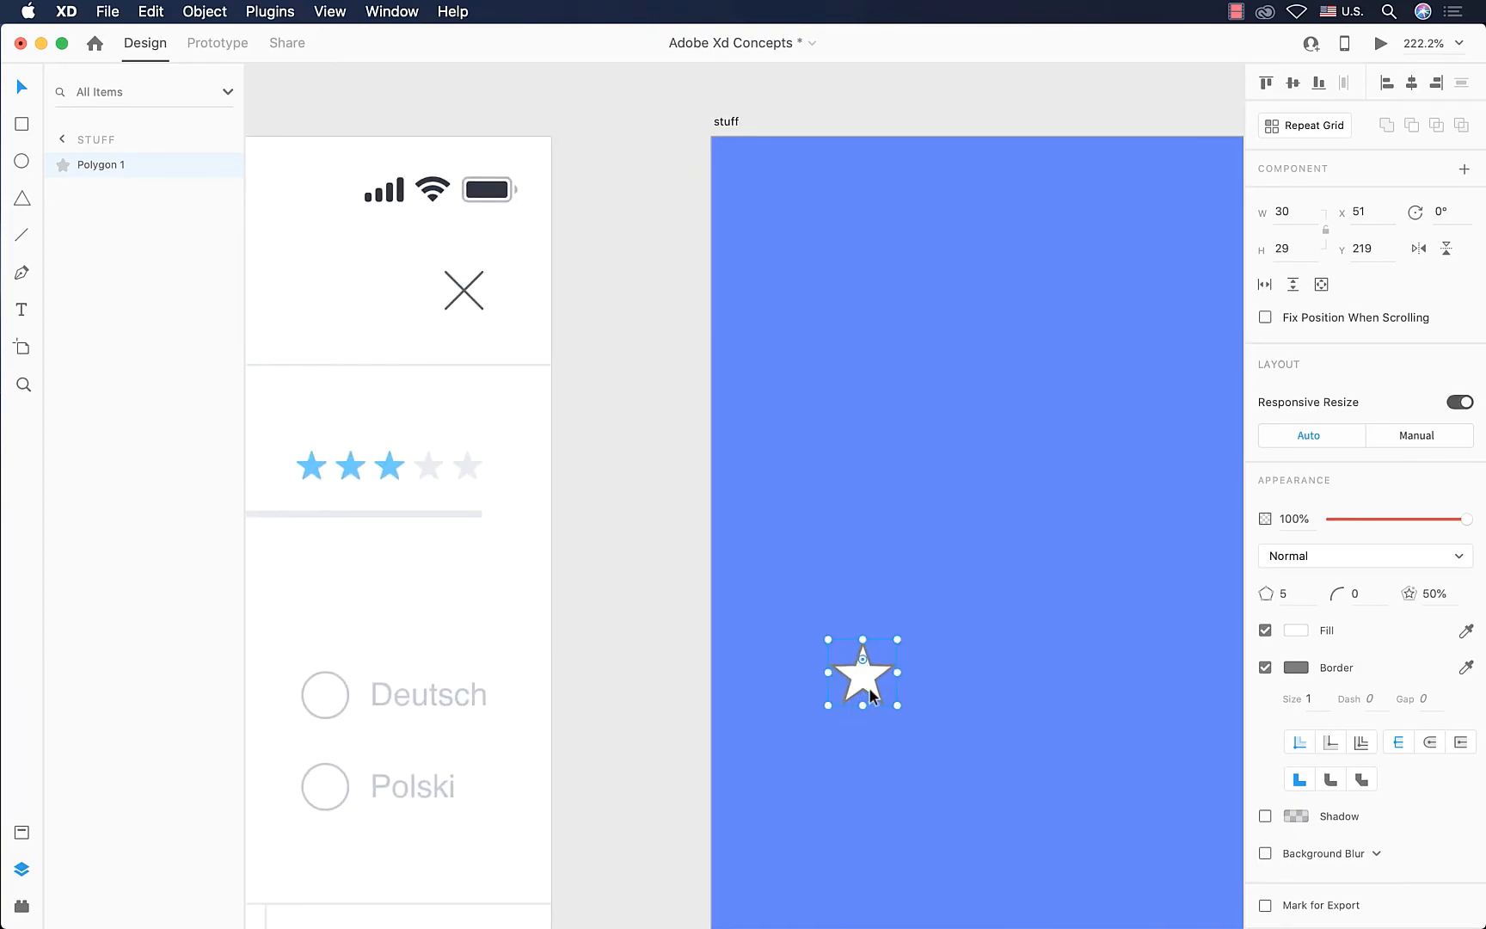
drag(870, 695, 832, 531)
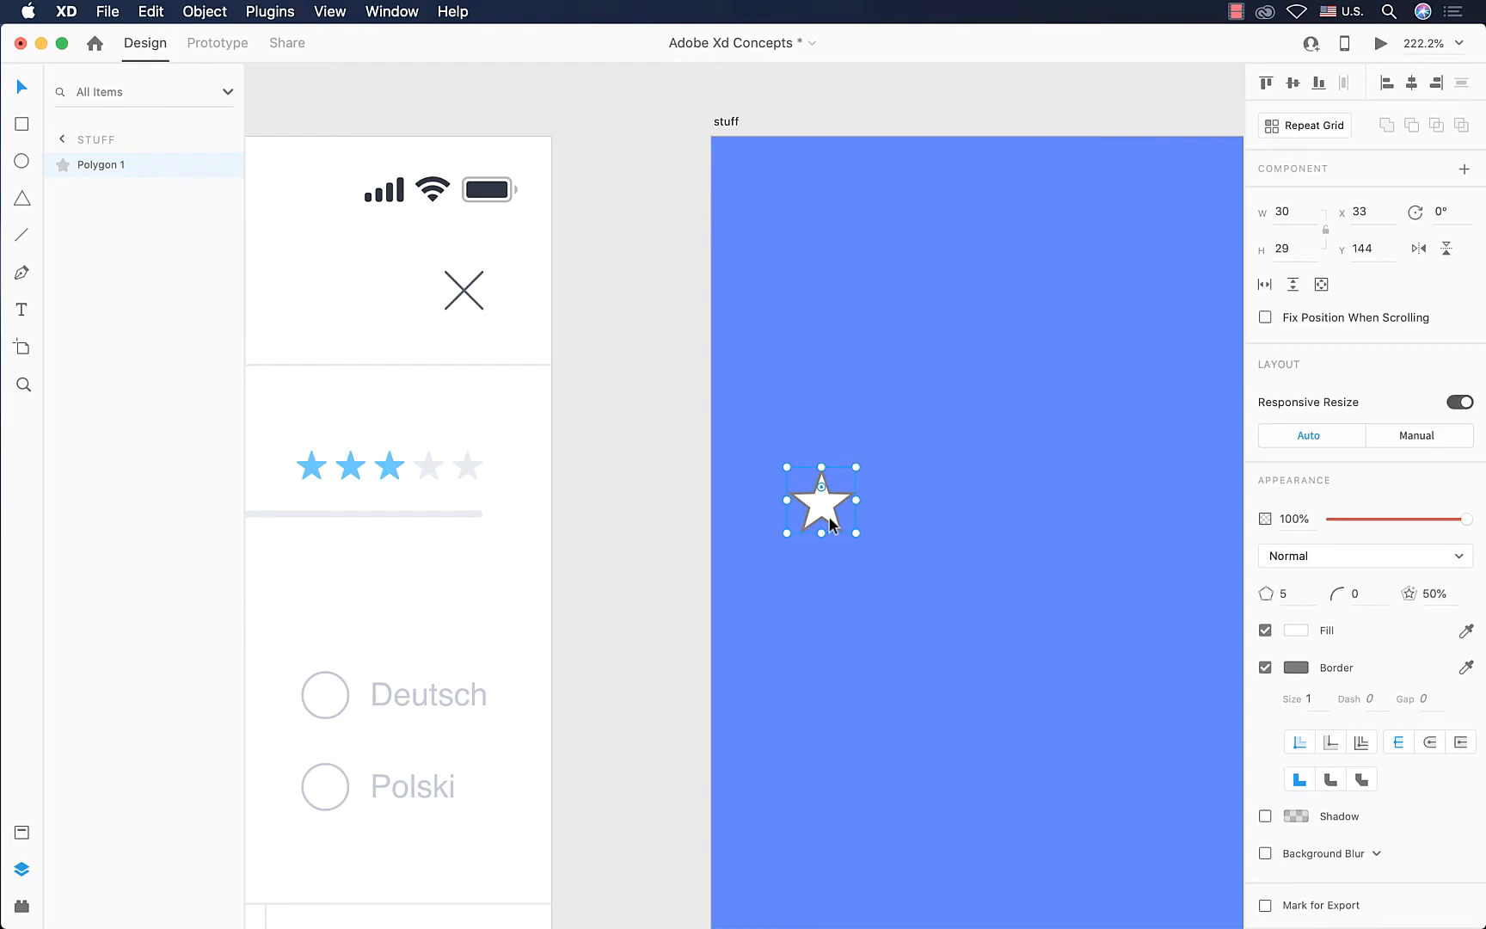
Step: Remove the star's border and fill it with the light blue sampled from the rating stars on the Filters artboard
click(1265, 669)
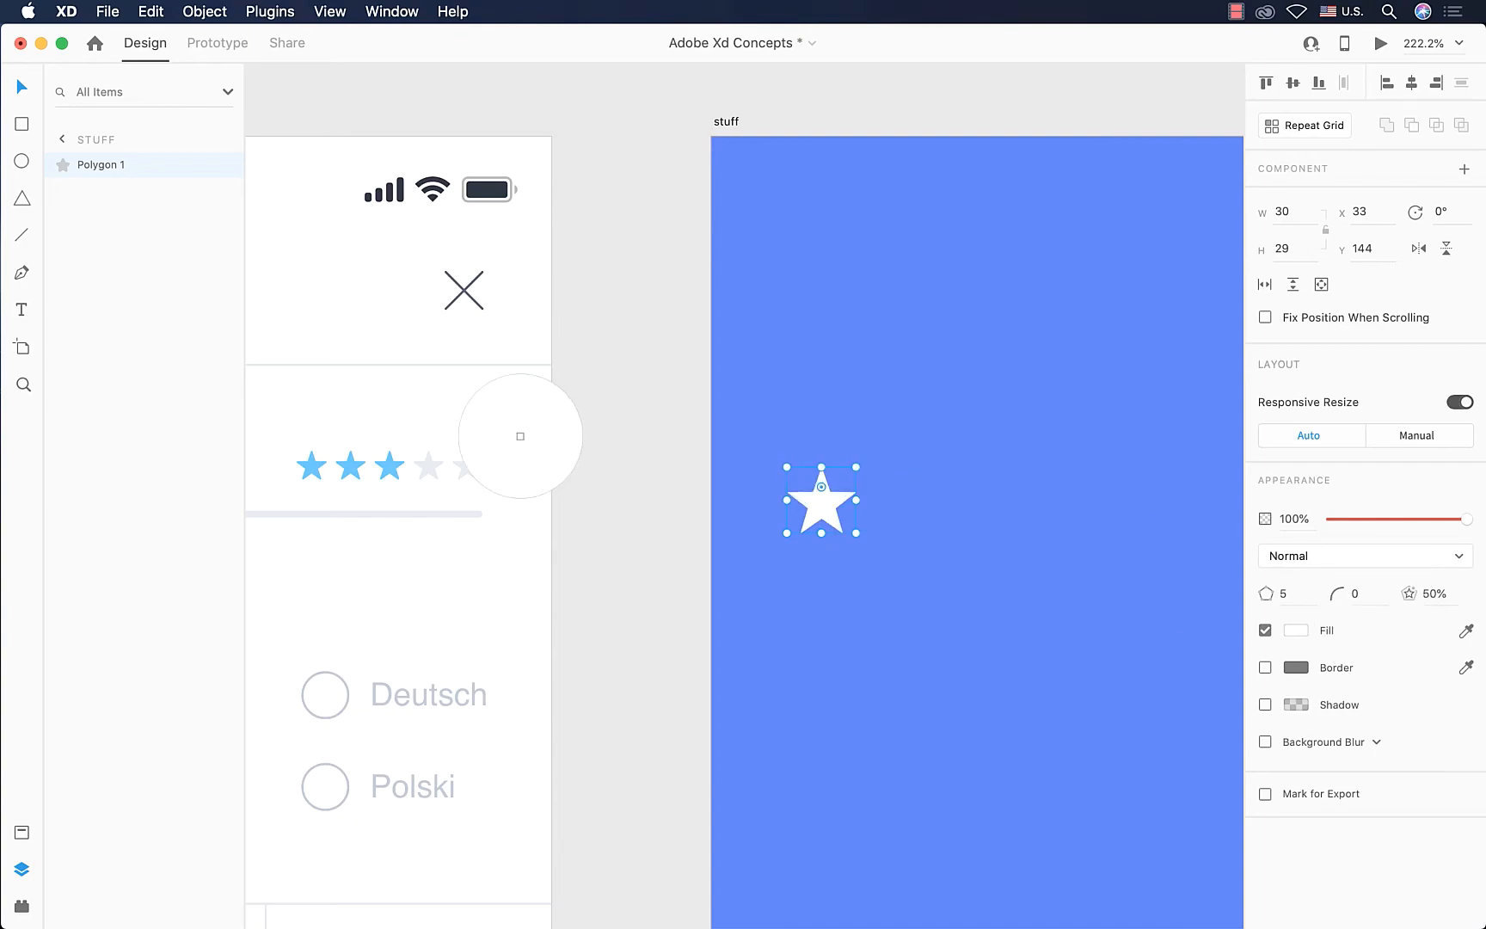
click(392, 468)
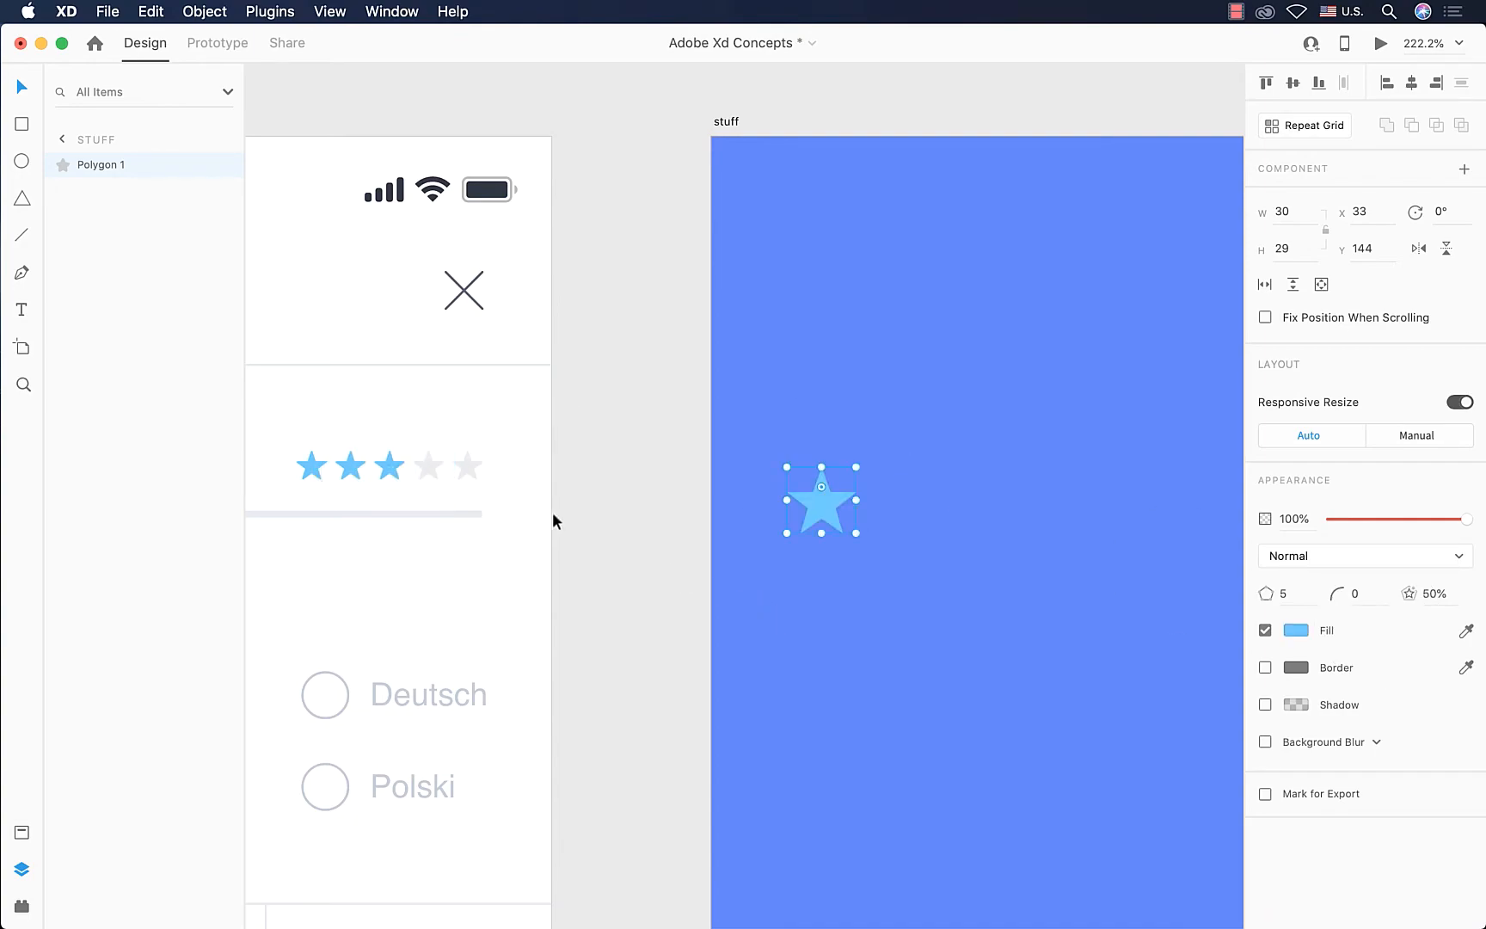
Step: Compare the star with the rounded rating stars on the Filters artboard and set its corner radius to 1
scroll(491, 488, up, 5)
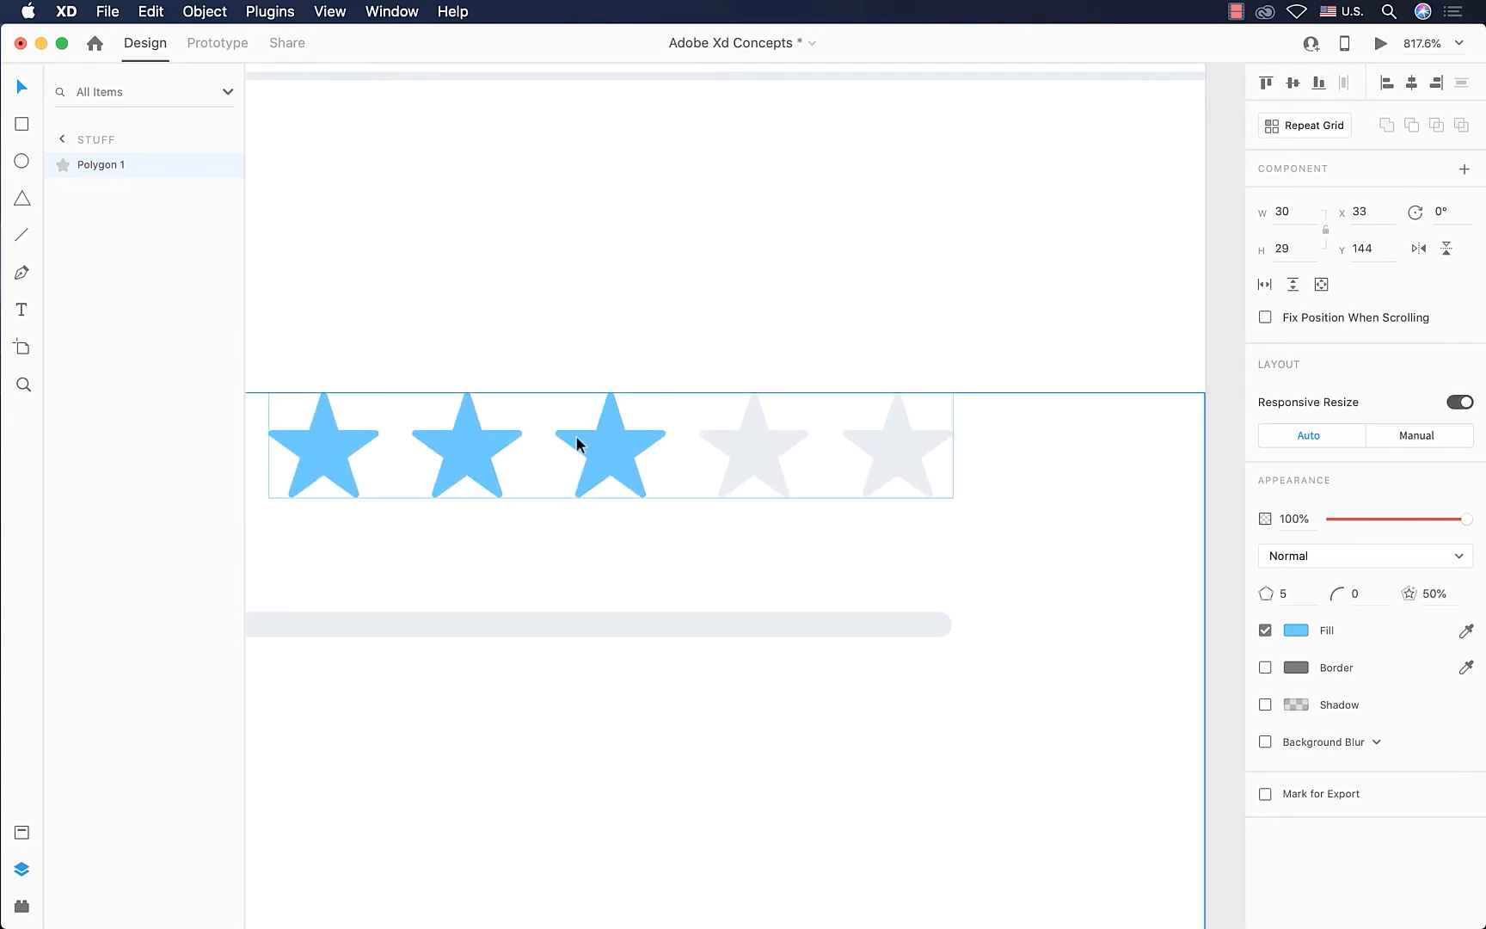
scroll(616, 496, right, 10)
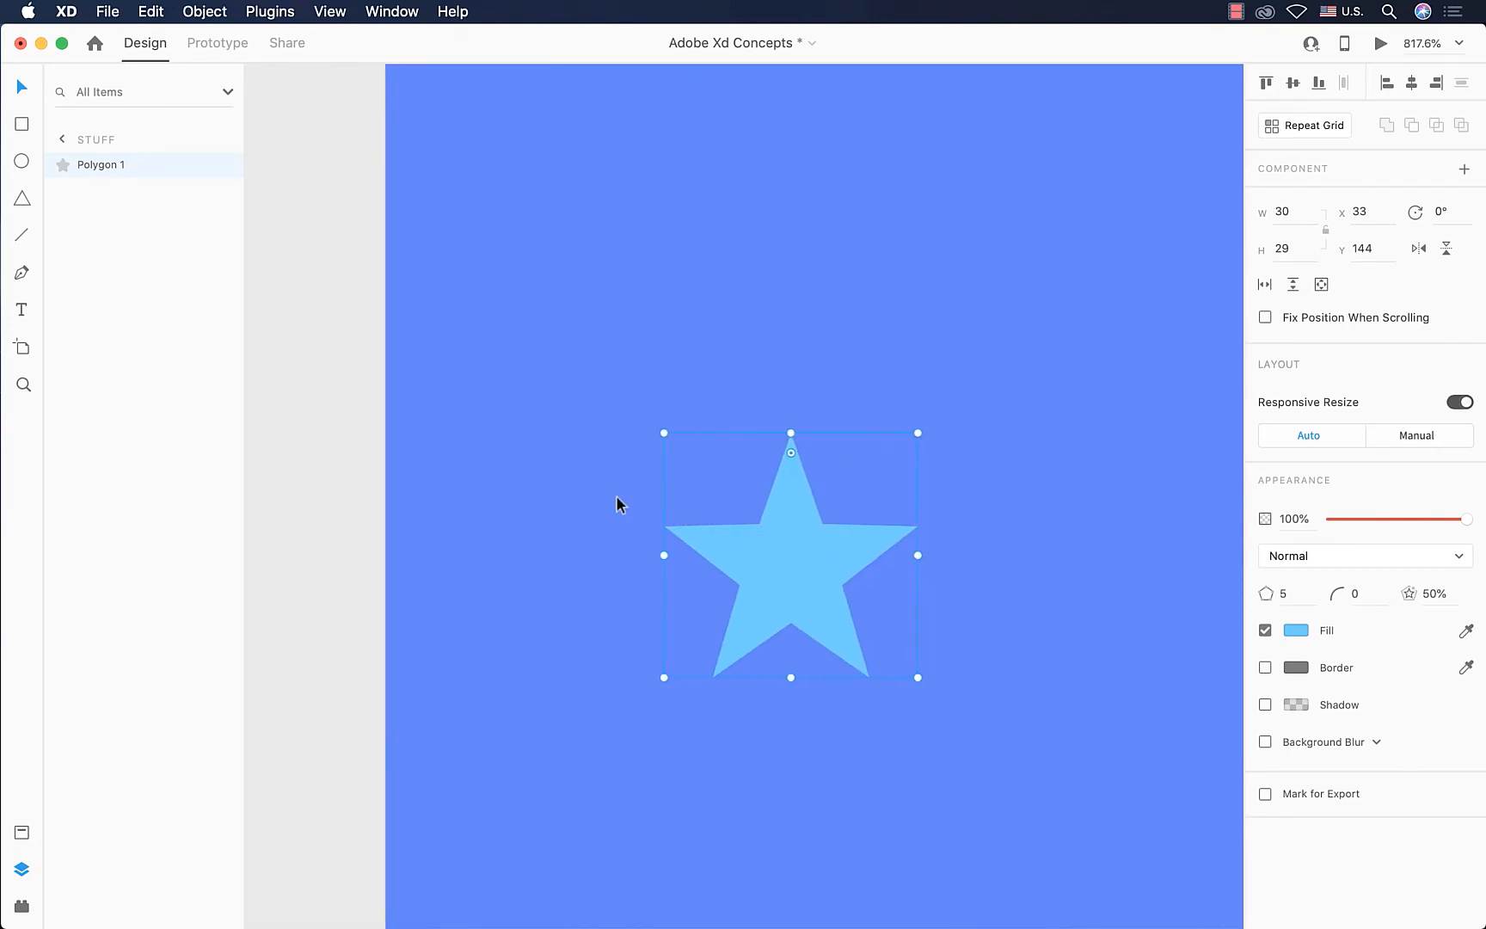
scroll(615, 504, right, 3)
scroll(616, 504, down, 2)
click(1370, 594)
text(1)
key(Return)
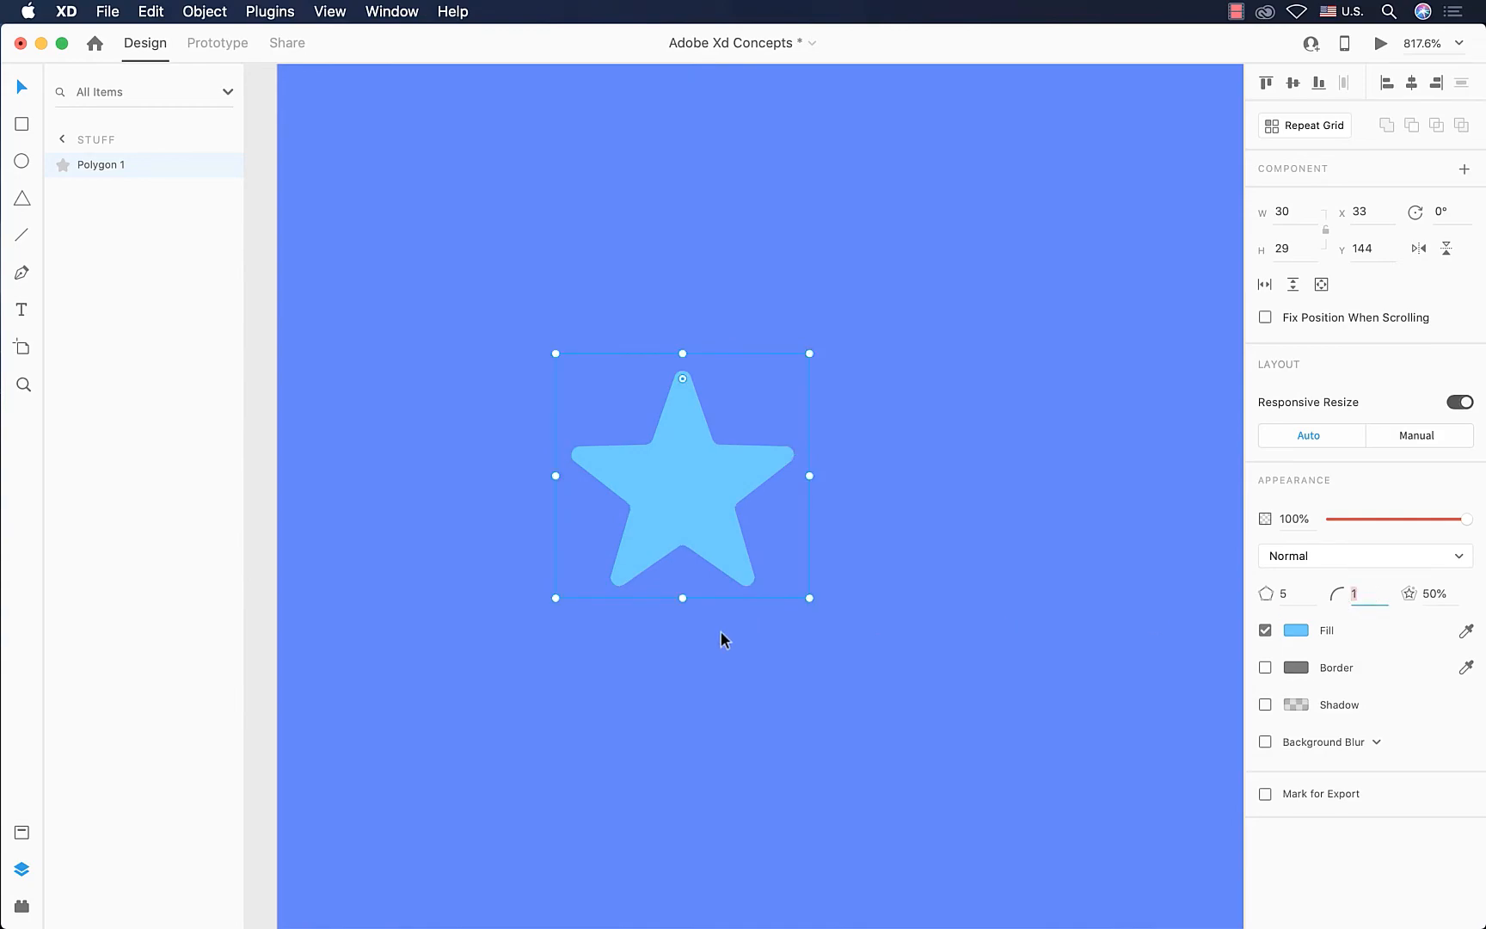
Step: Set the small star's corner radius to 0.5
scroll(527, 653, down, 5)
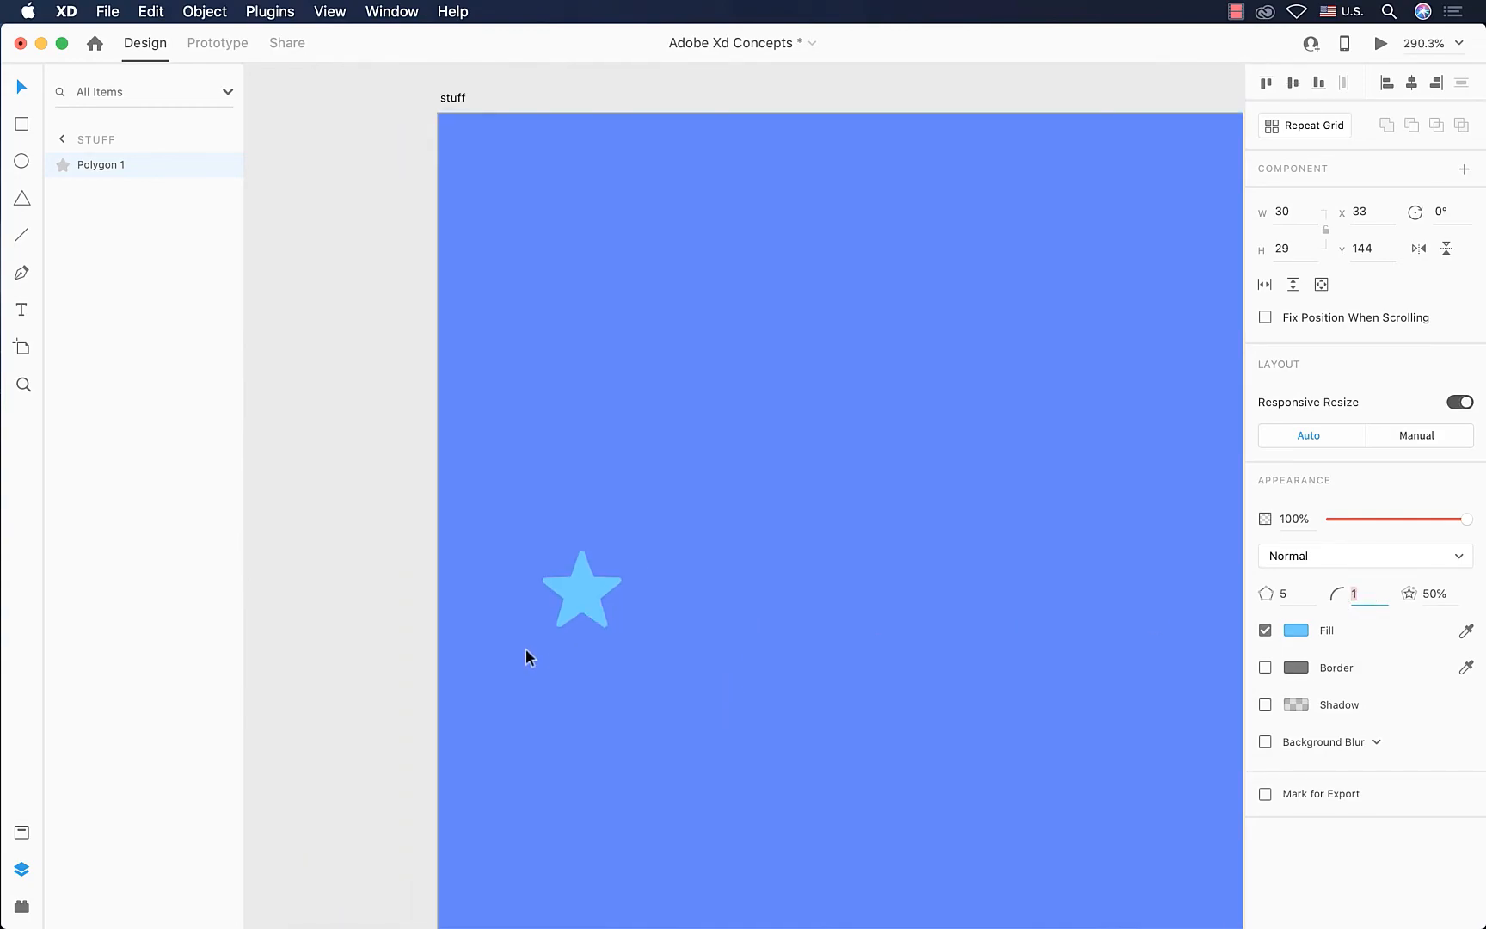
scroll(527, 658, left, 5)
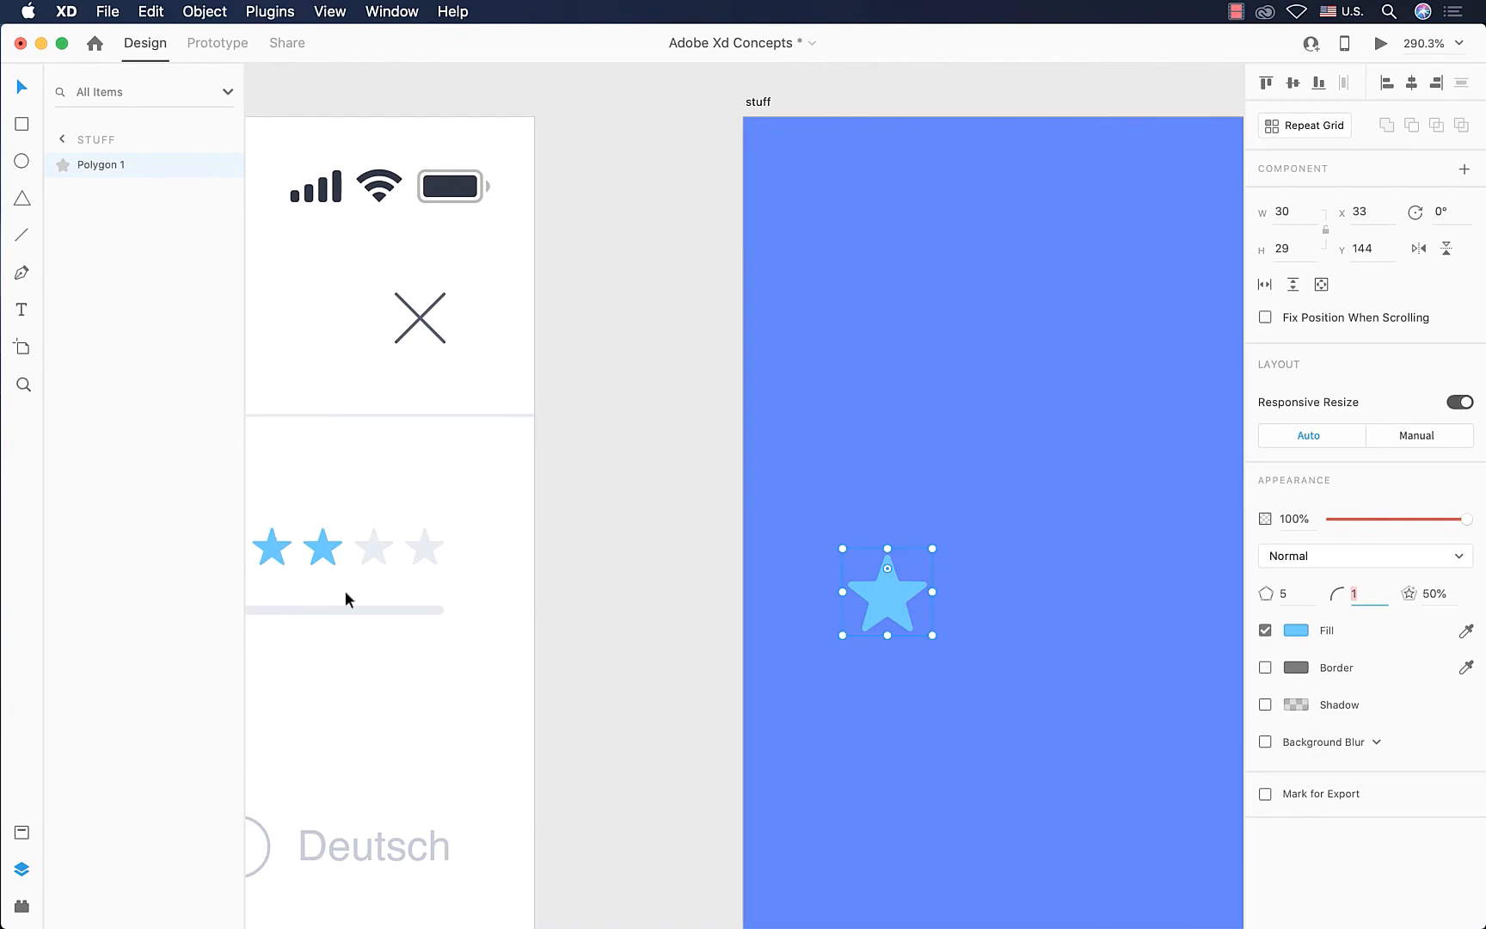
key(BackSpace)
text(.5)
key(Return)
Step: Try enlarging the star to about 33 by 31, and undo the resize
mouse_move(932, 549)
mouse_down()
mouse_move(922, 564)
mouse_move(943, 542)
mouse_up()
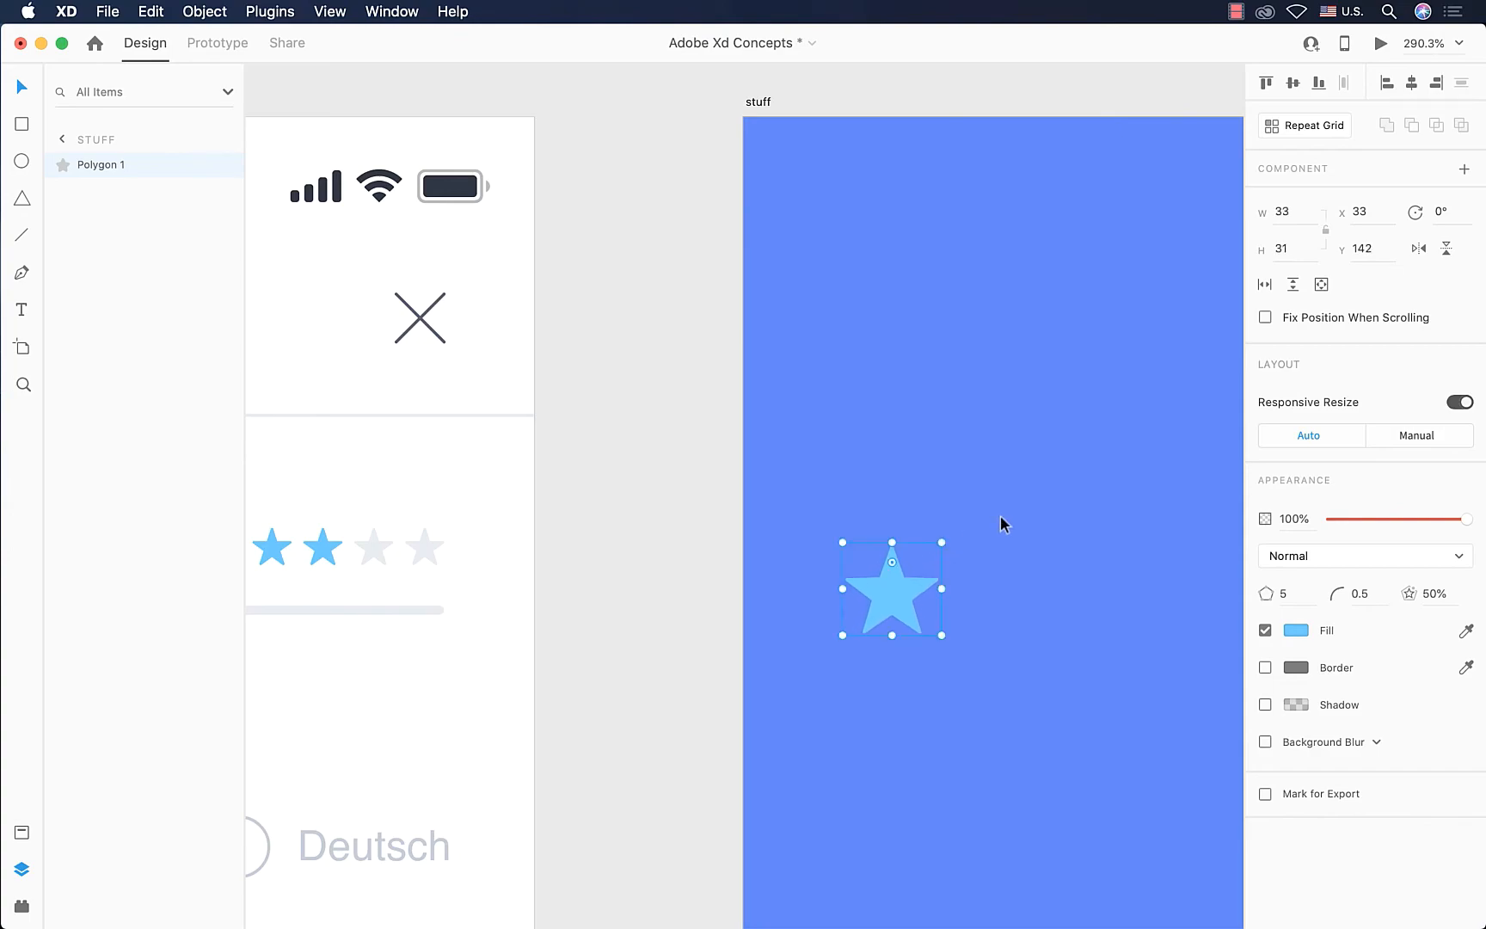
click(937, 552)
click(929, 589)
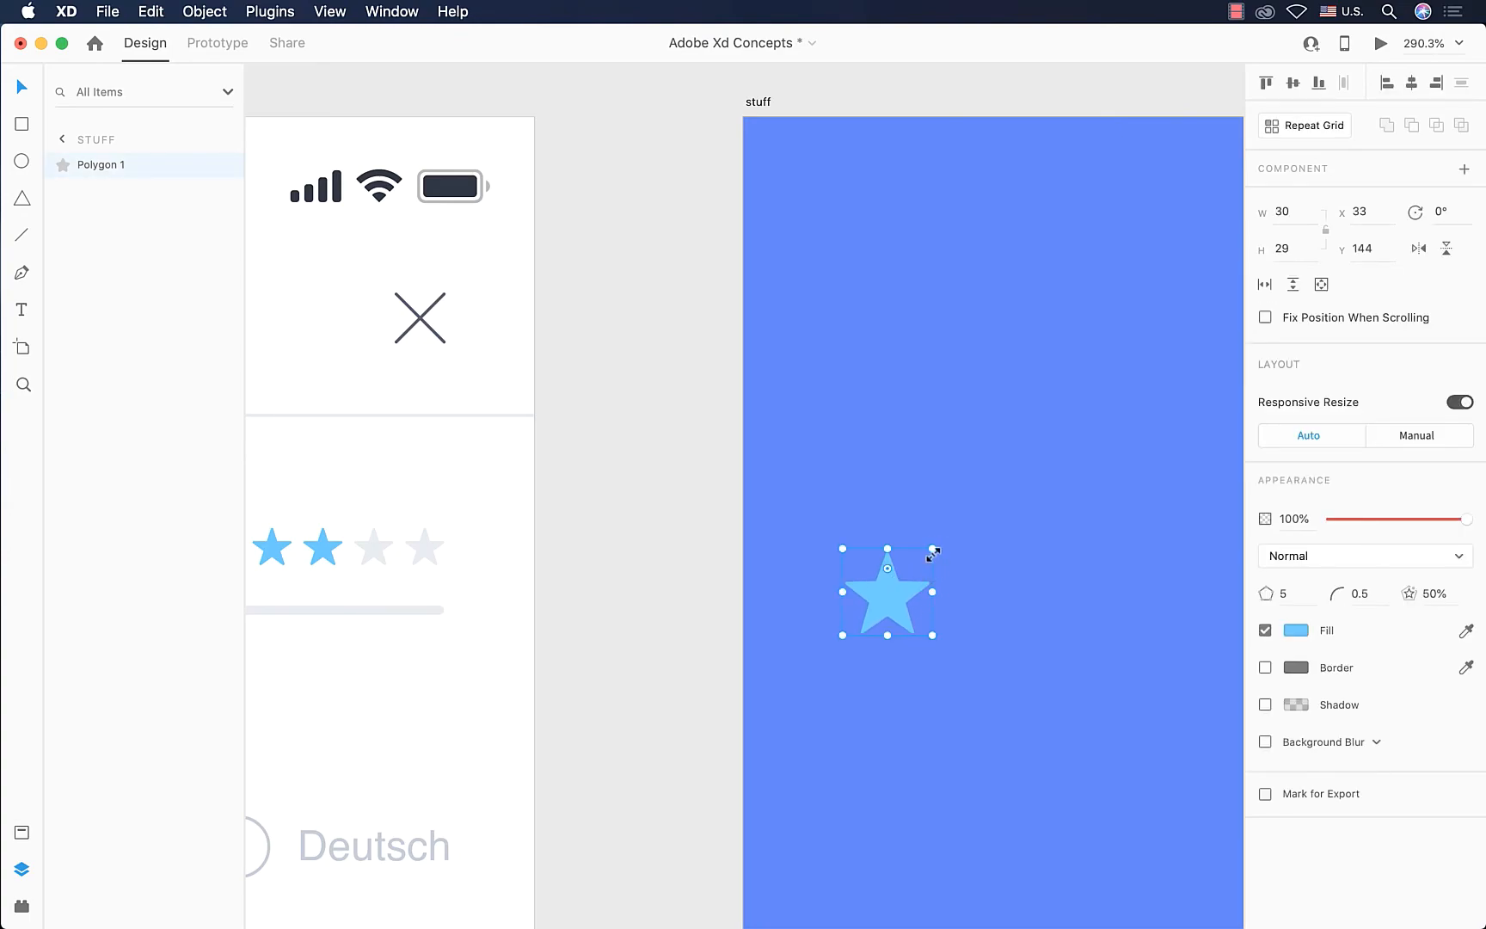
Step: Shrink the star proportionally to about 22 by 22, move it slightly up and to the left, and deselect it
drag(936, 547, 910, 570)
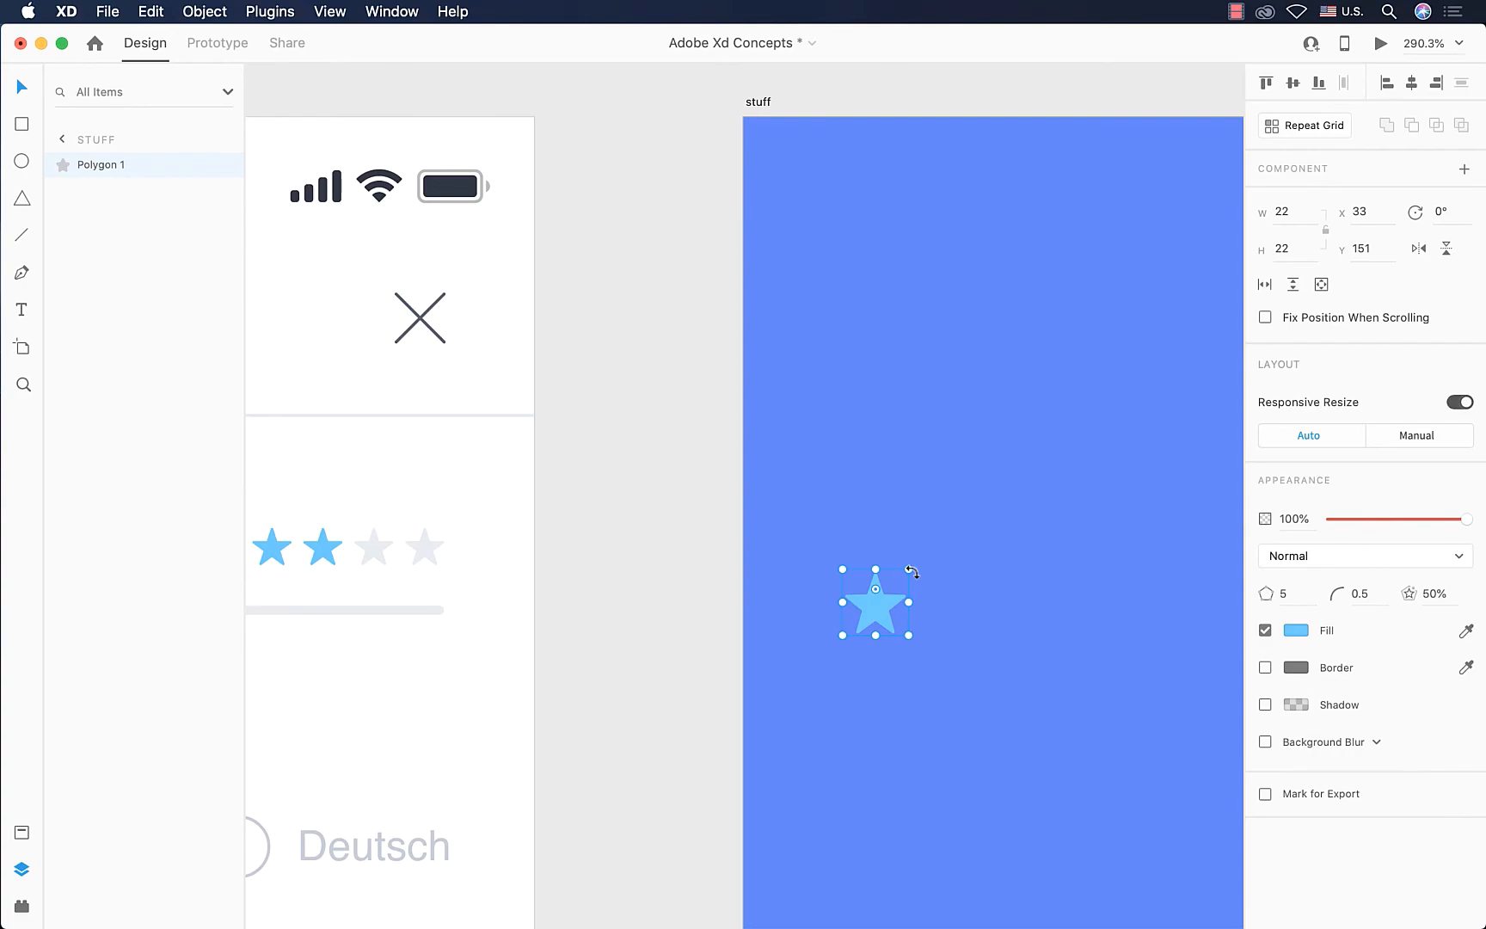
click(986, 616)
drag(877, 621, 848, 581)
click(951, 621)
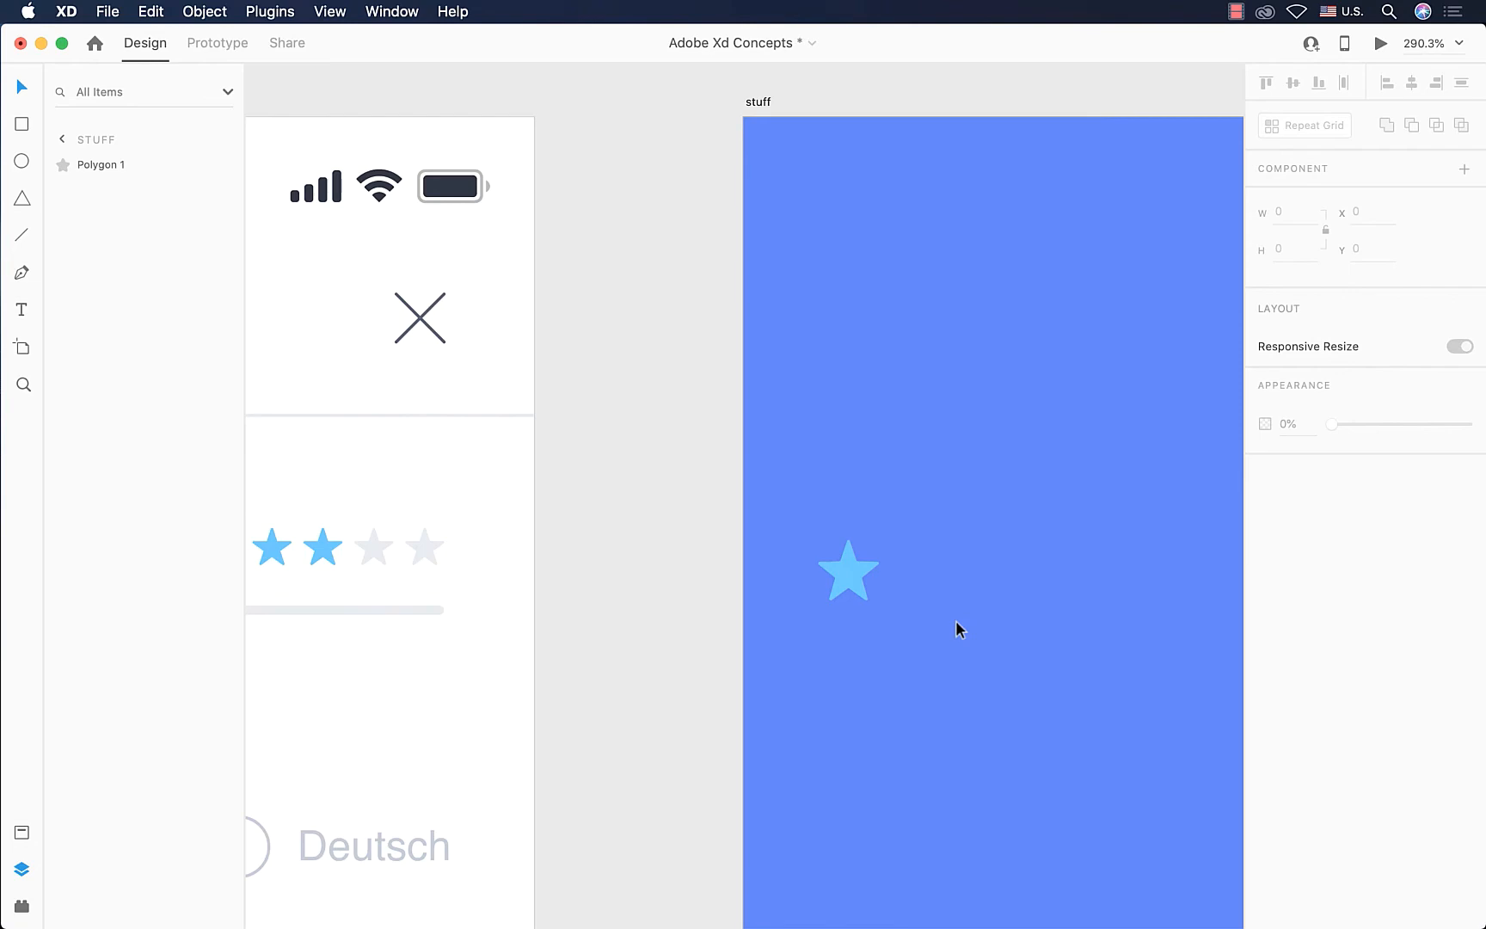
Step: Draw a triangle about 117 by 81 with the Polygon tool on the pasteboard beside the Posts artboard
scroll(956, 621, down, 6)
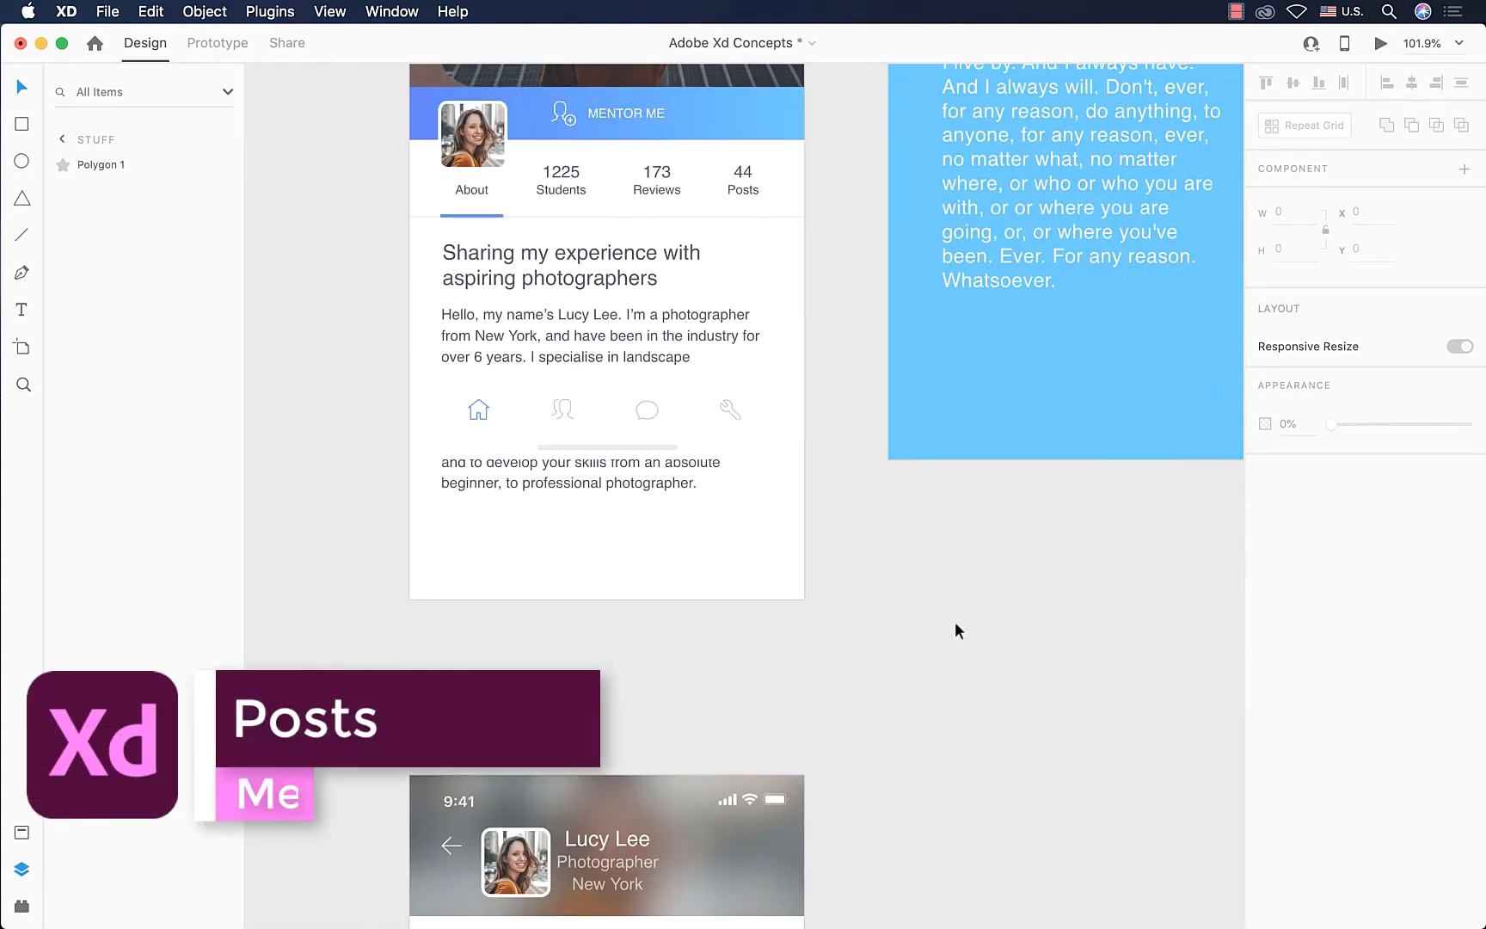
scroll(954, 621, down, 10)
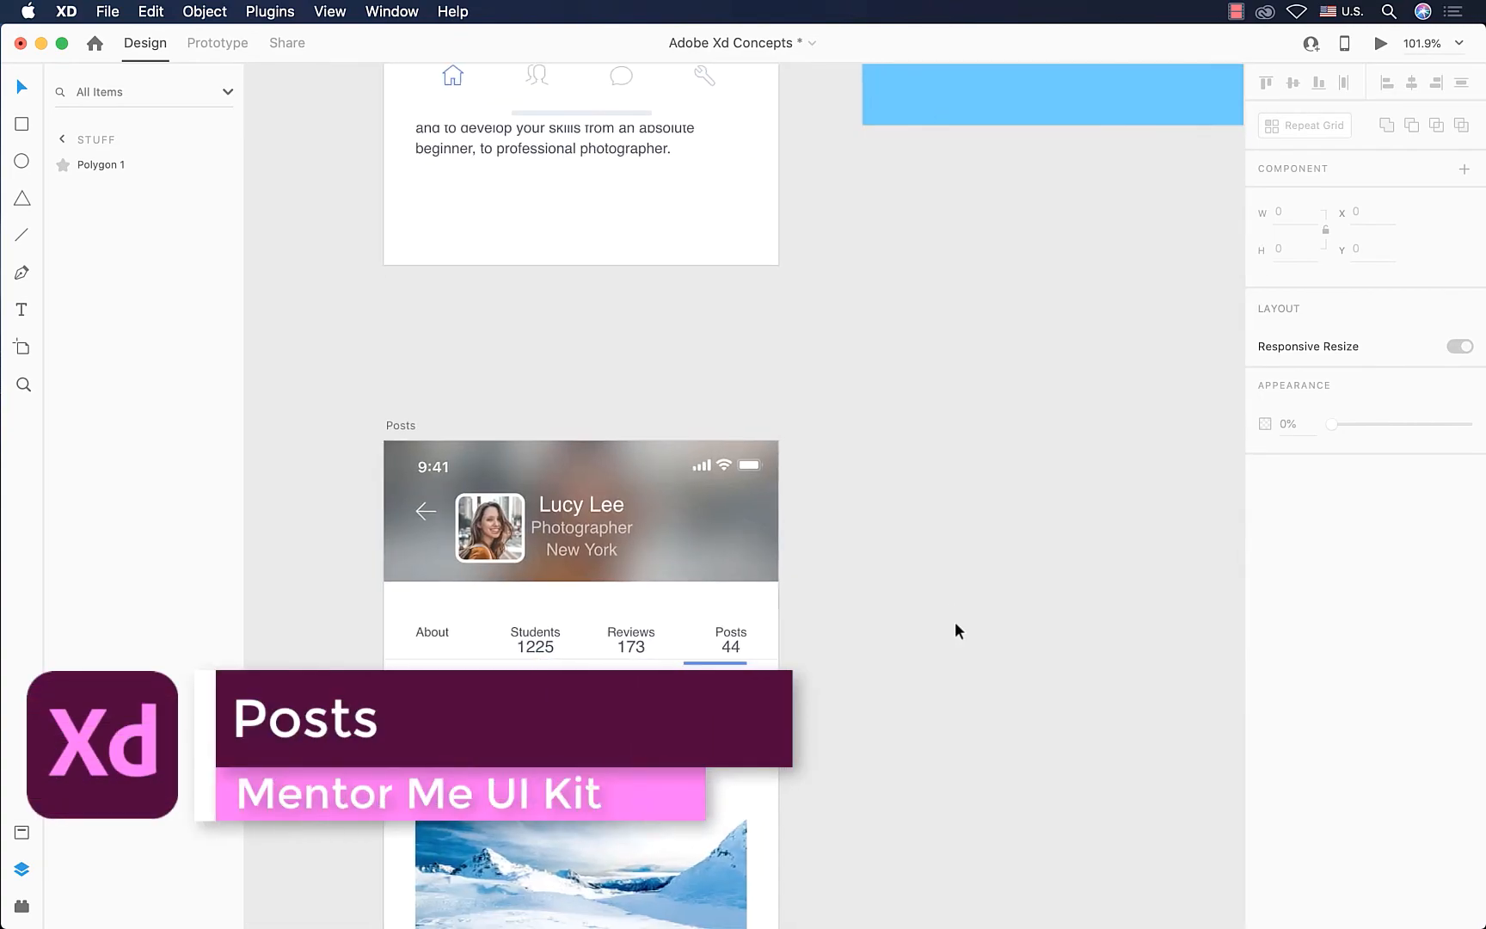
scroll(381, 612, up, 5)
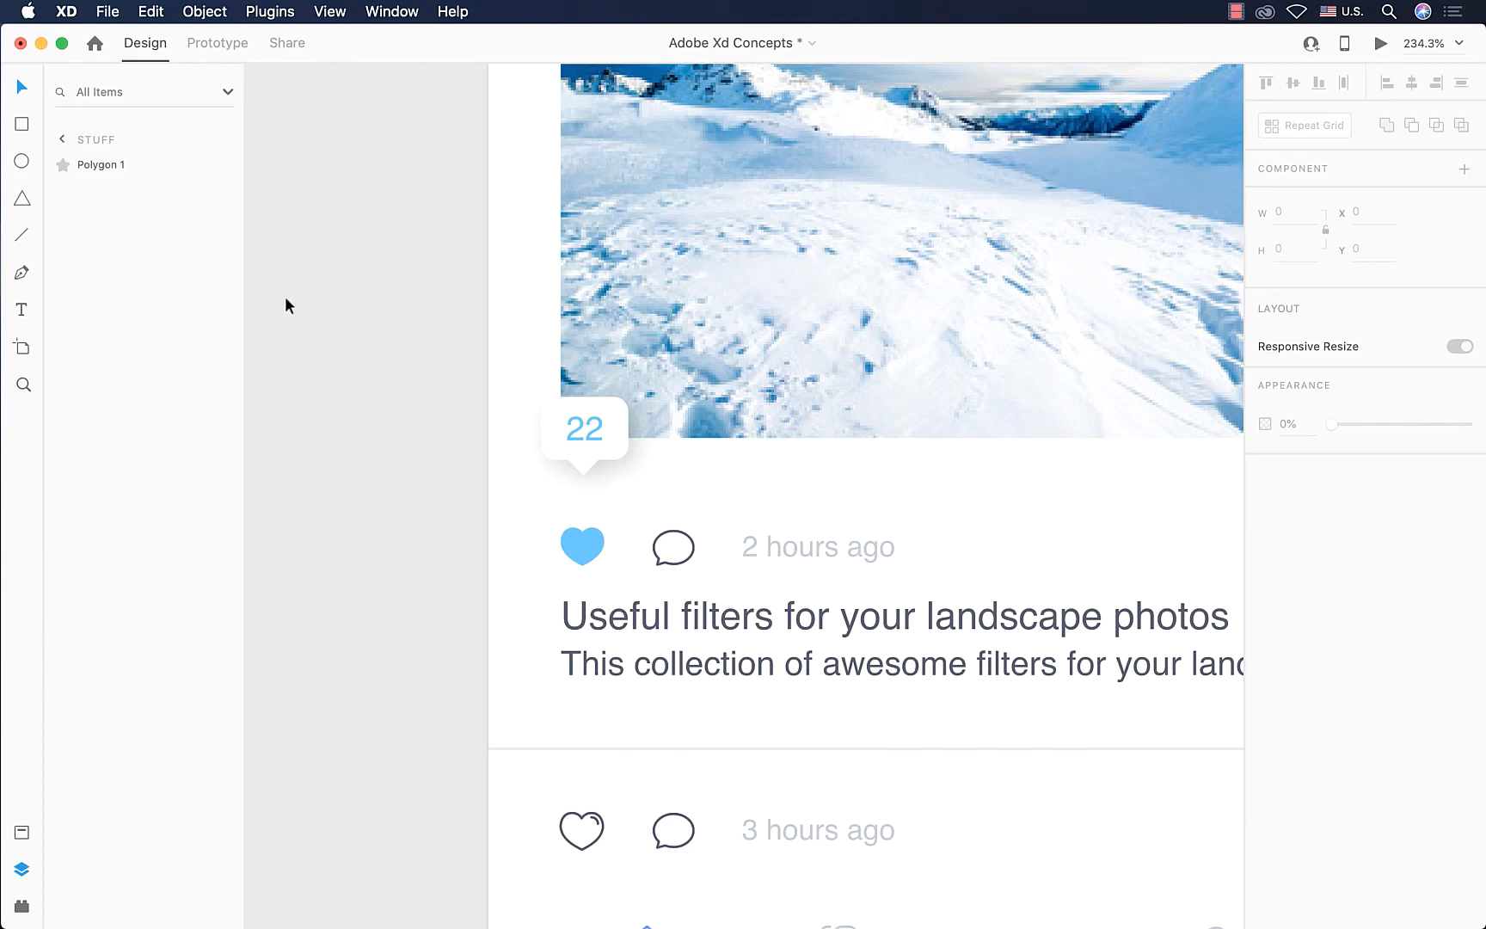
click(21, 202)
drag(458, 375, 335, 568)
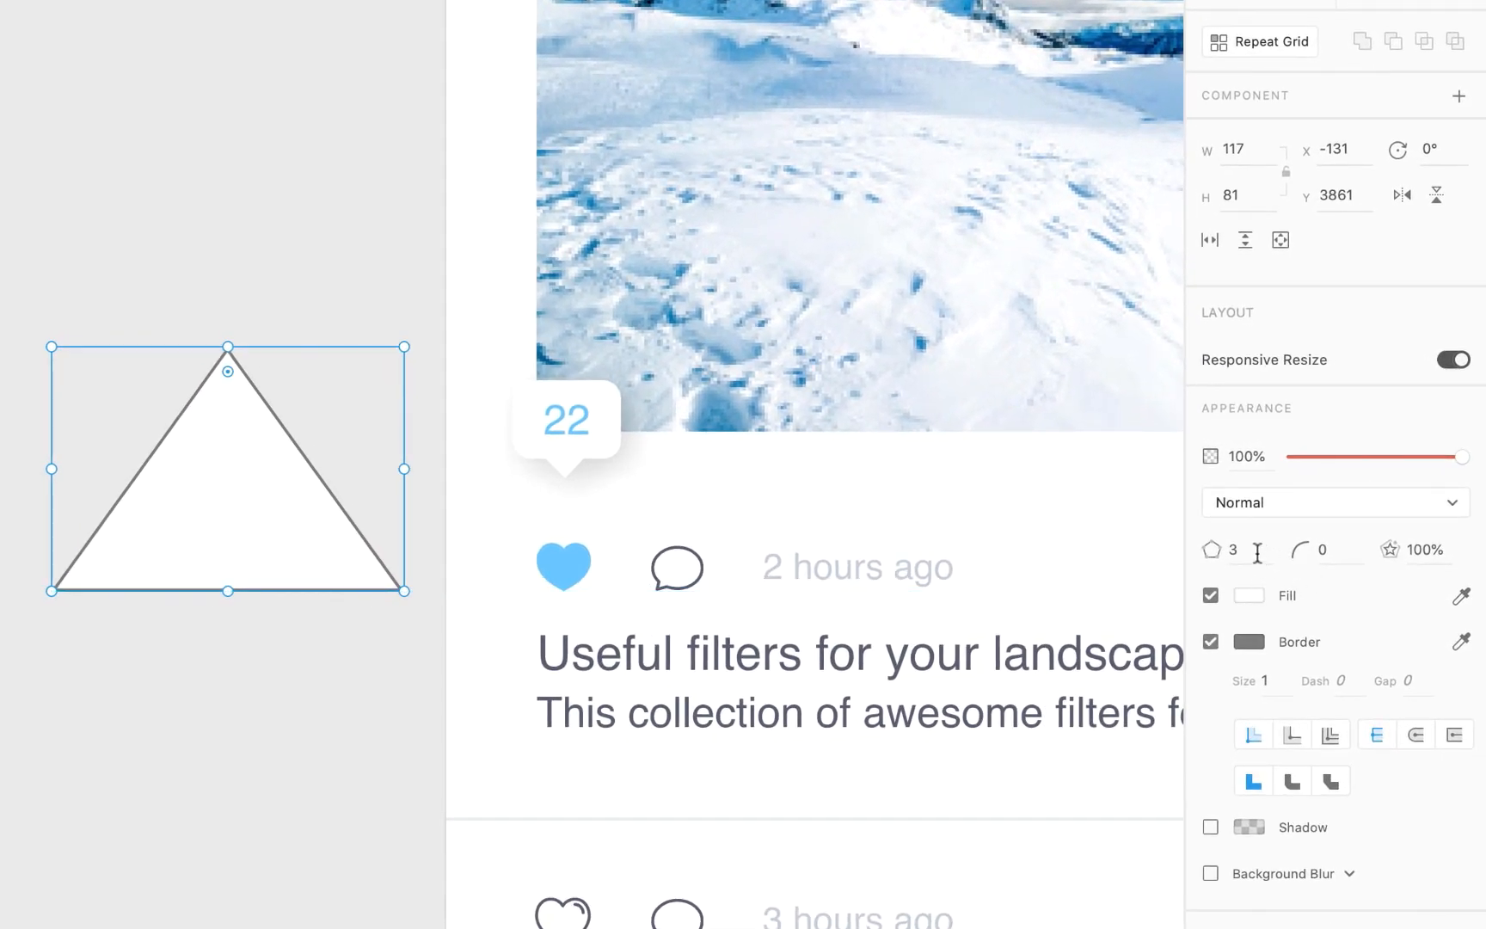
Step: Enter <3 as the triangle's corner count to turn it into a heart
click(1257, 555)
text(<3)
key(Return)
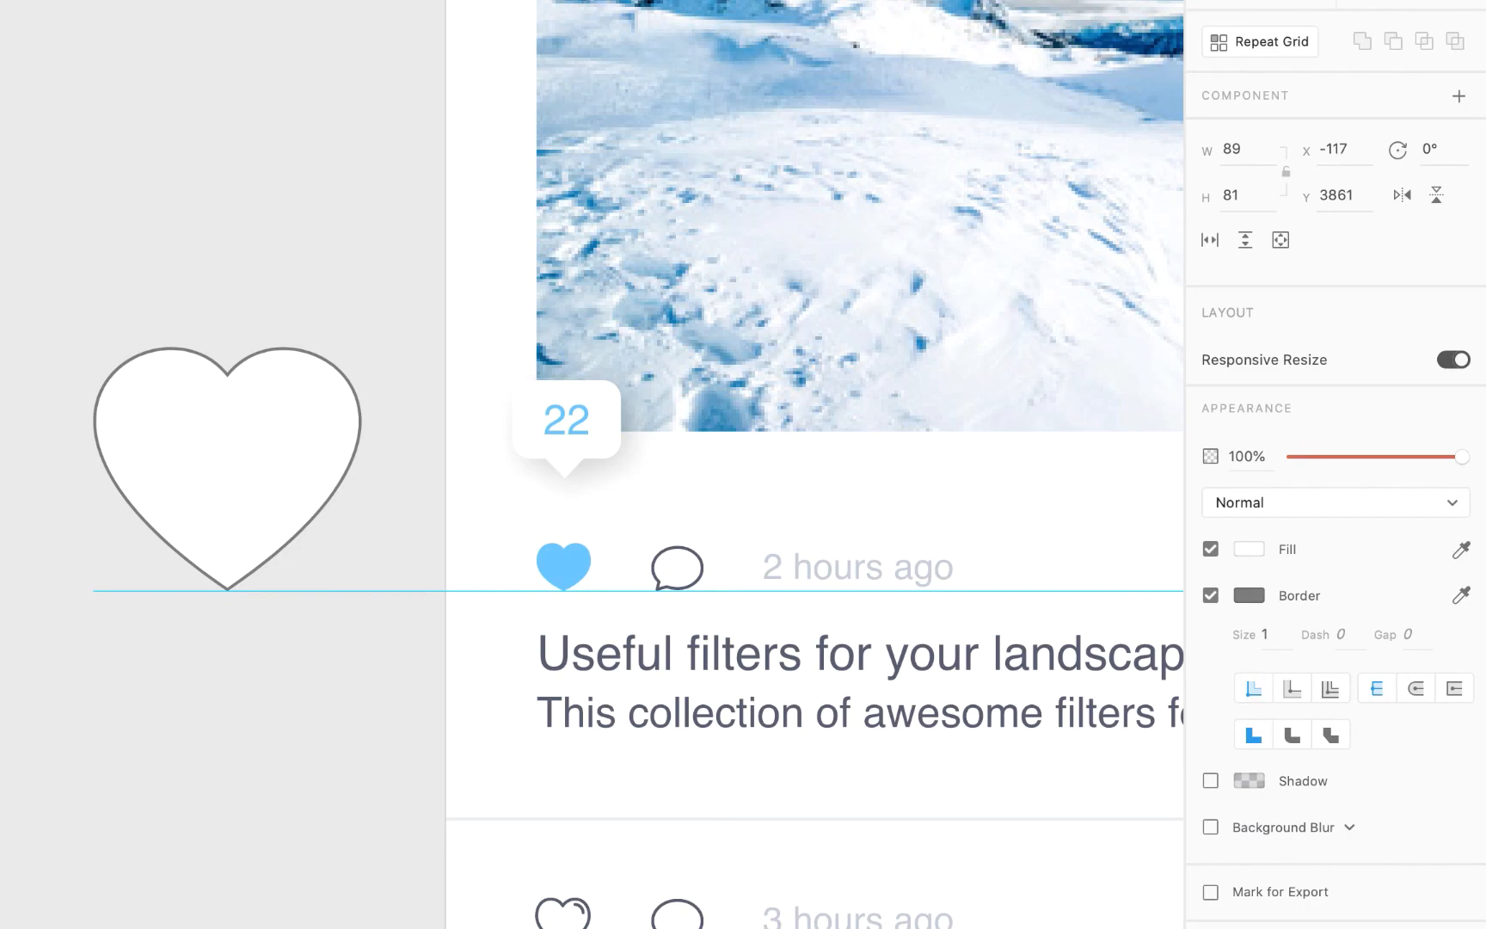
Step: Move the heart to about X -113, Y 3890 and remove its border
drag(198, 492, 209, 574)
click(1210, 595)
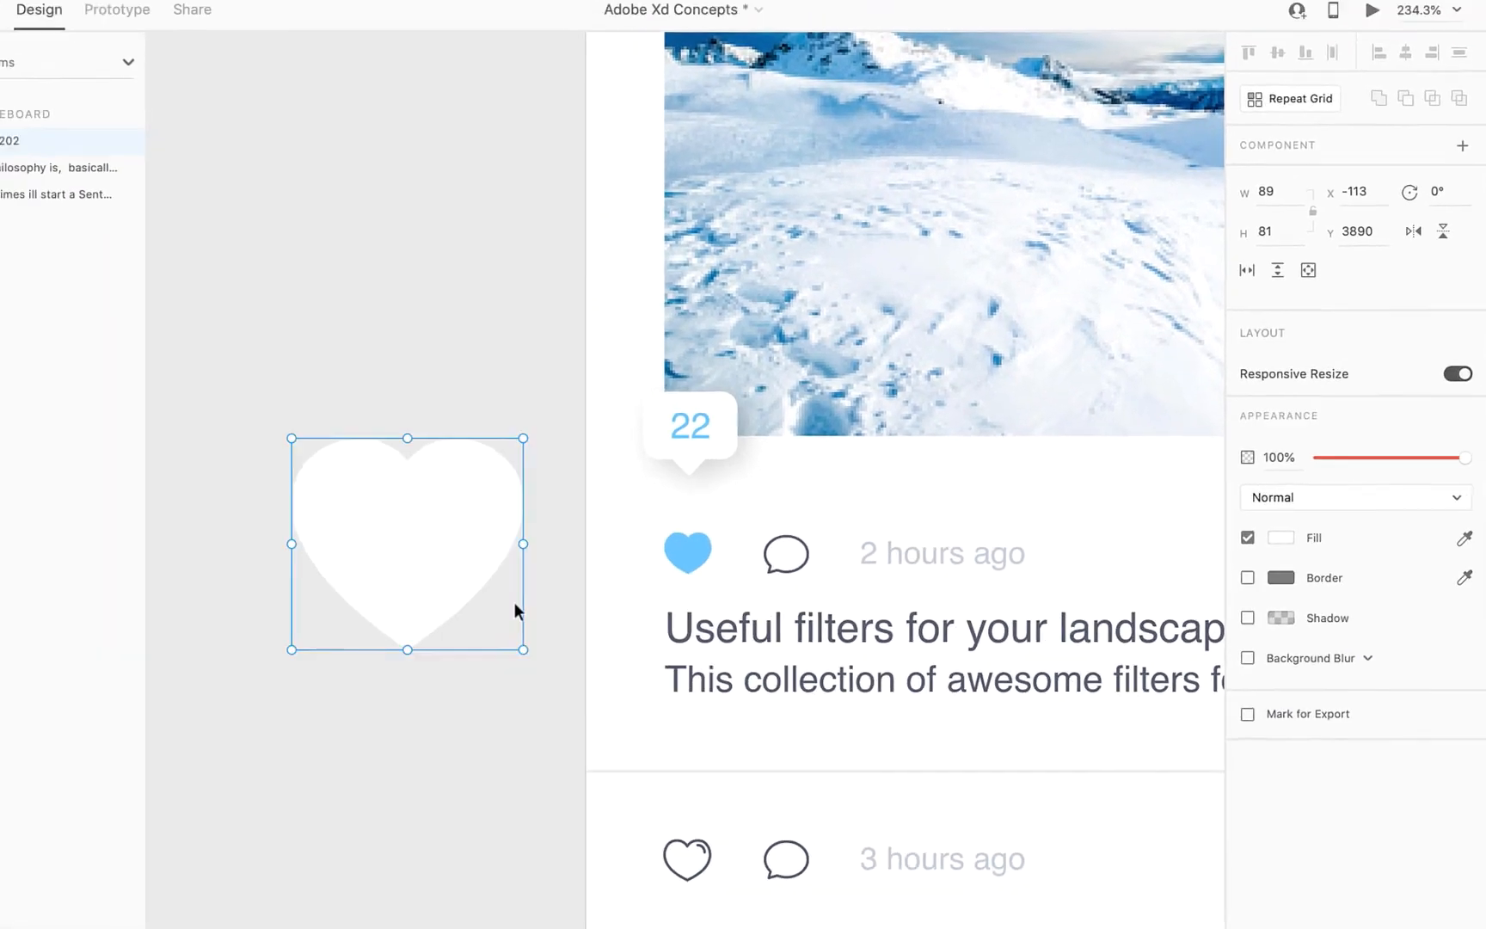